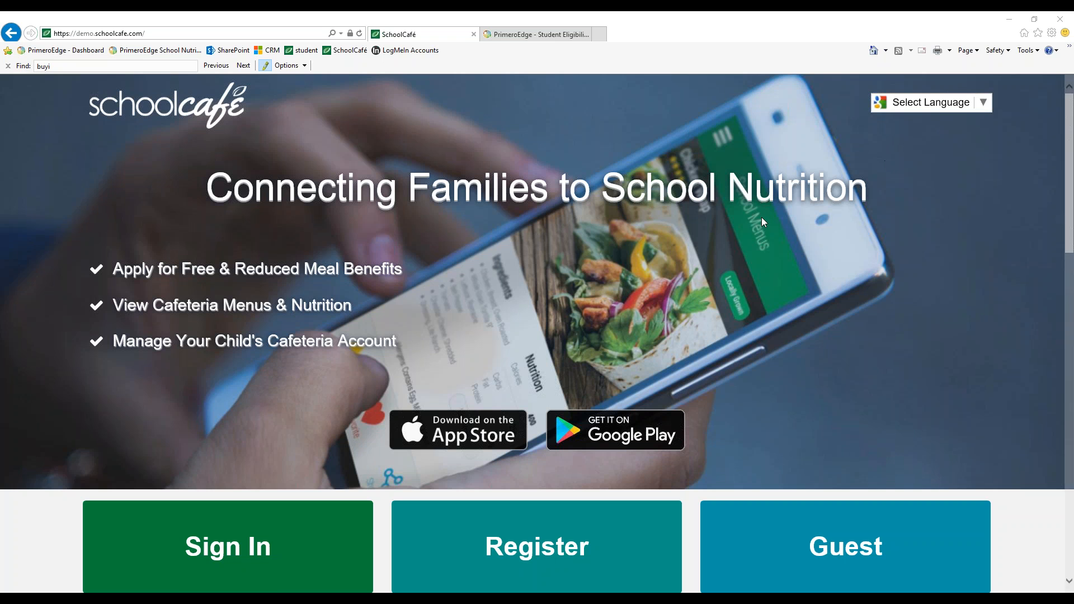
Start a new registration from the home page as a parent
scroll(762, 221, "down", 1)
scroll(761, 224, "up", 1)
scroll(762, 225, "down", 2)
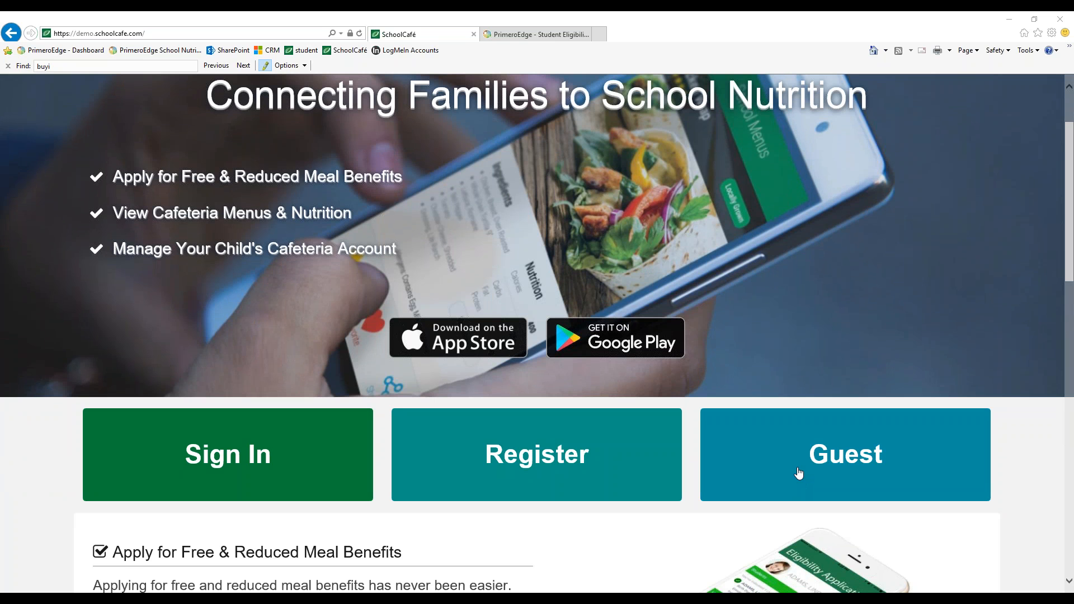
scroll(797, 472, "down", 2)
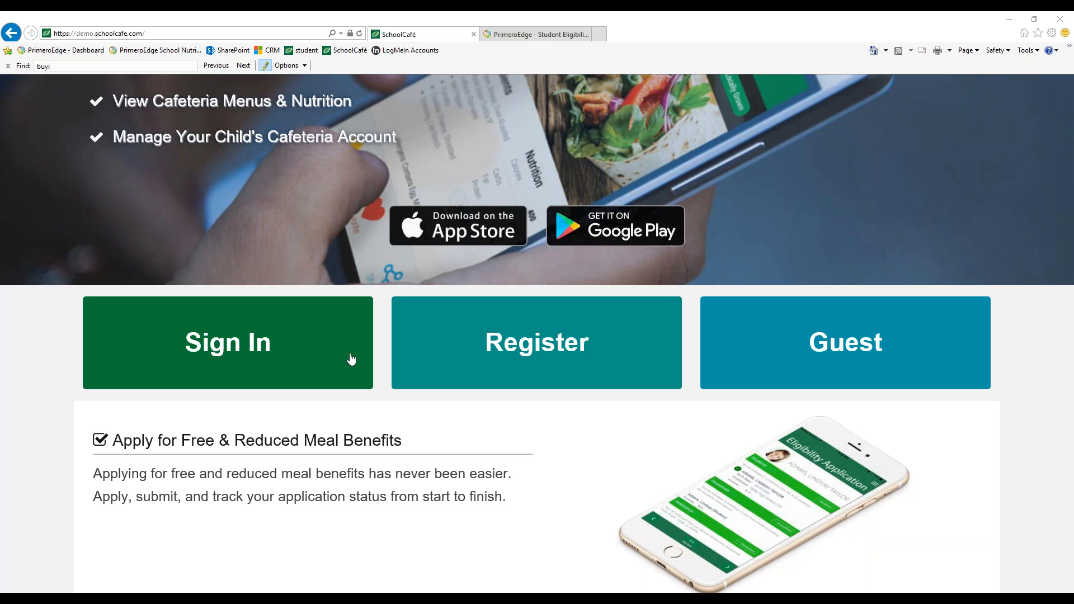
left_click(511, 349)
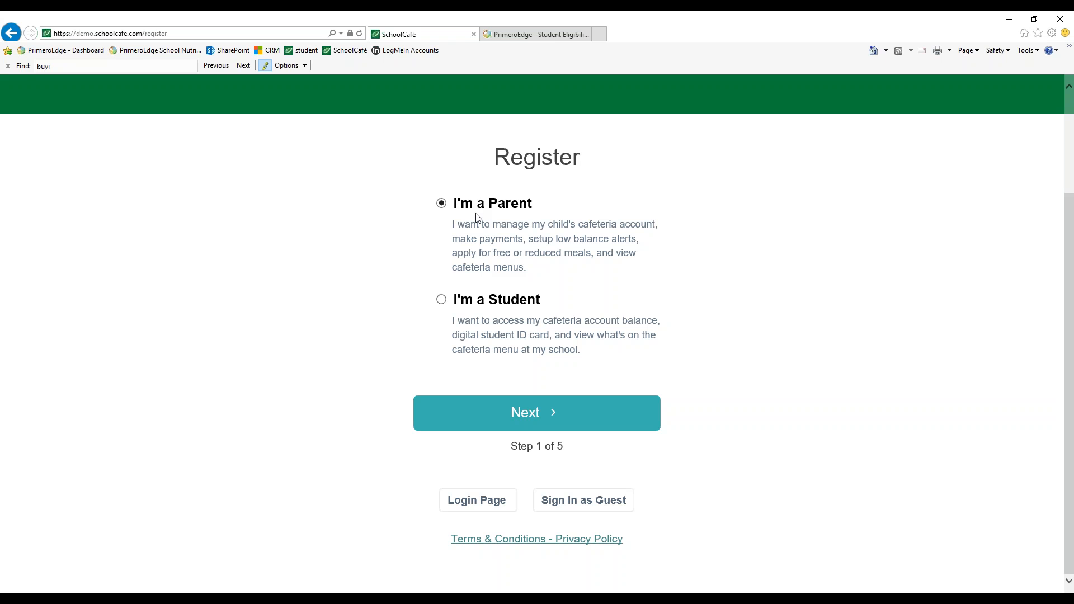
left_click(517, 418)
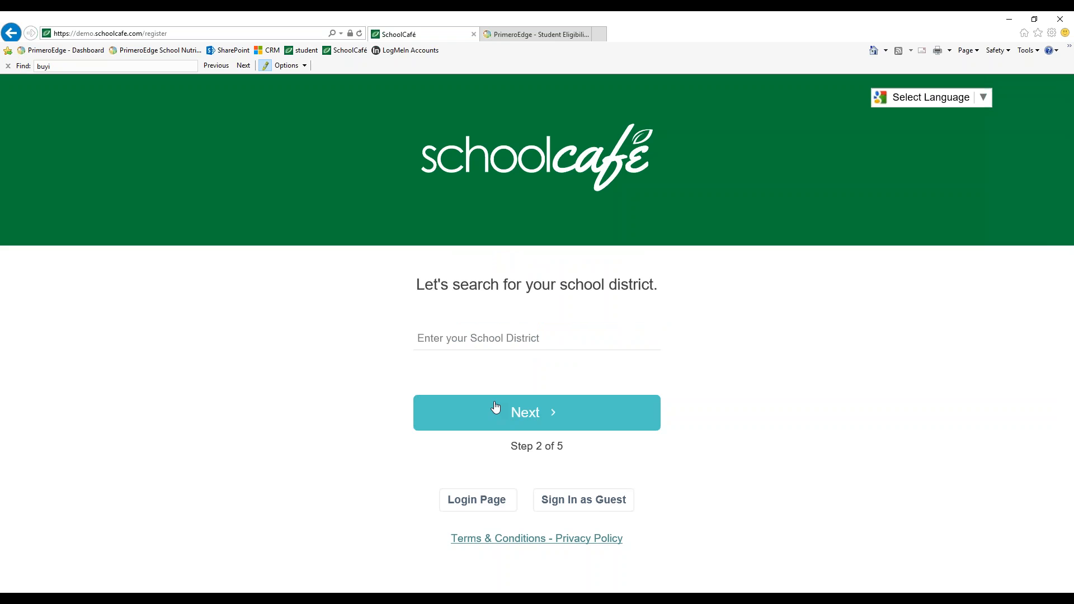
Search for the school district "han", choose WV - HANCOCK COUNTY SCHOOLS, and continue
left_click(429, 336)
type("han")
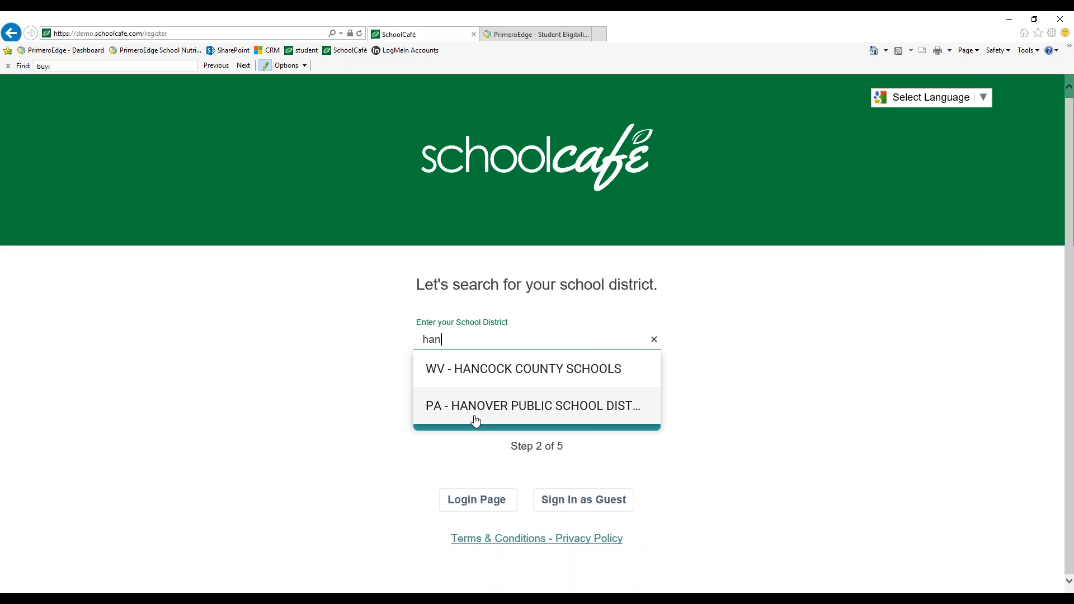
left_click(471, 372)
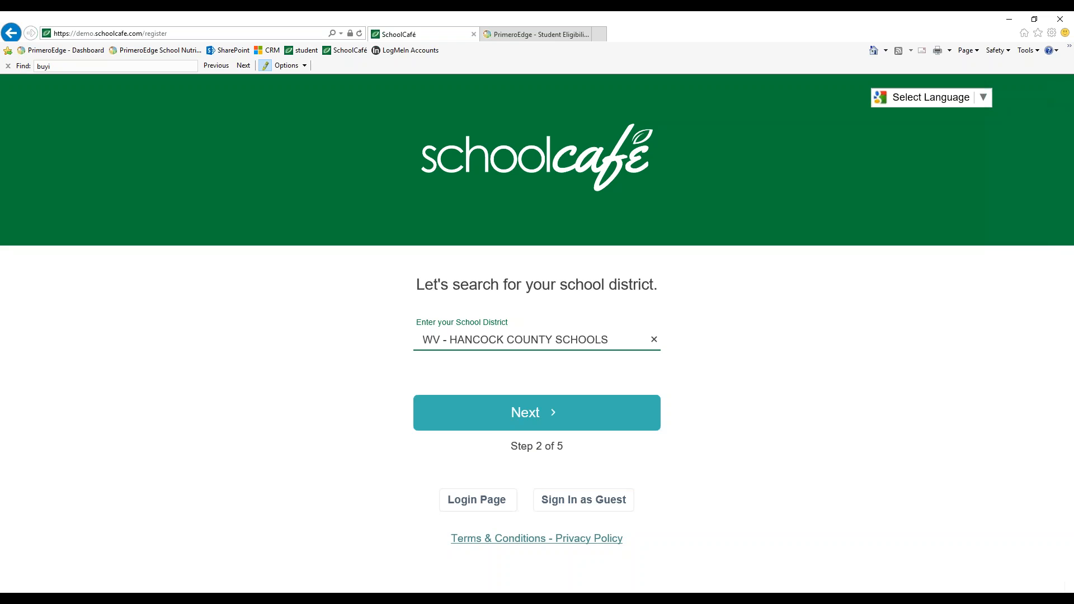
left_click(487, 420)
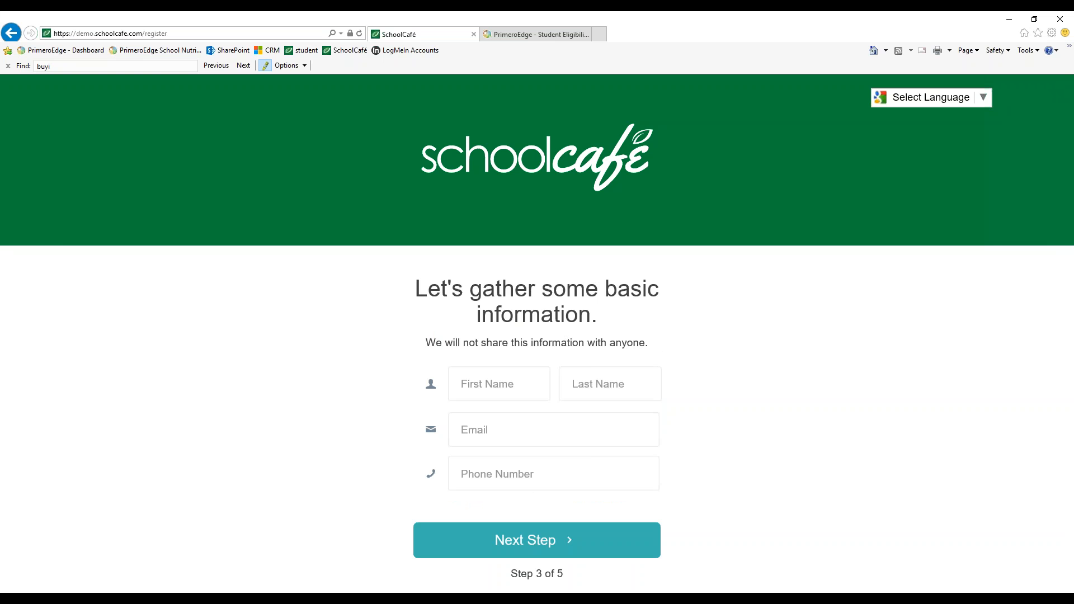
Enter the parent's first name and last name in the basic information form
scroll(537, 327, "down", 1)
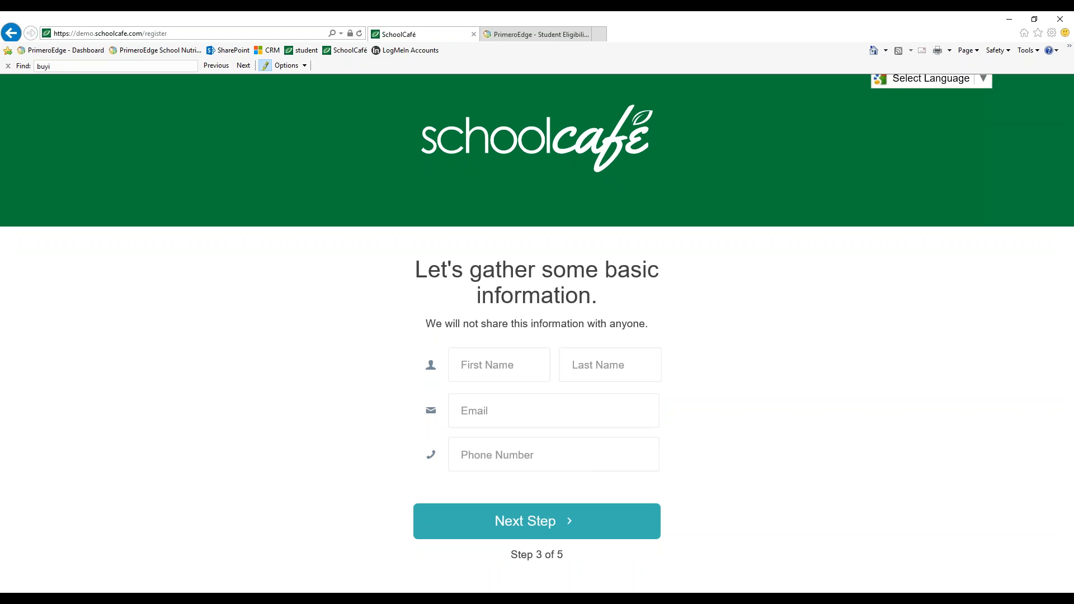
left_click(489, 364)
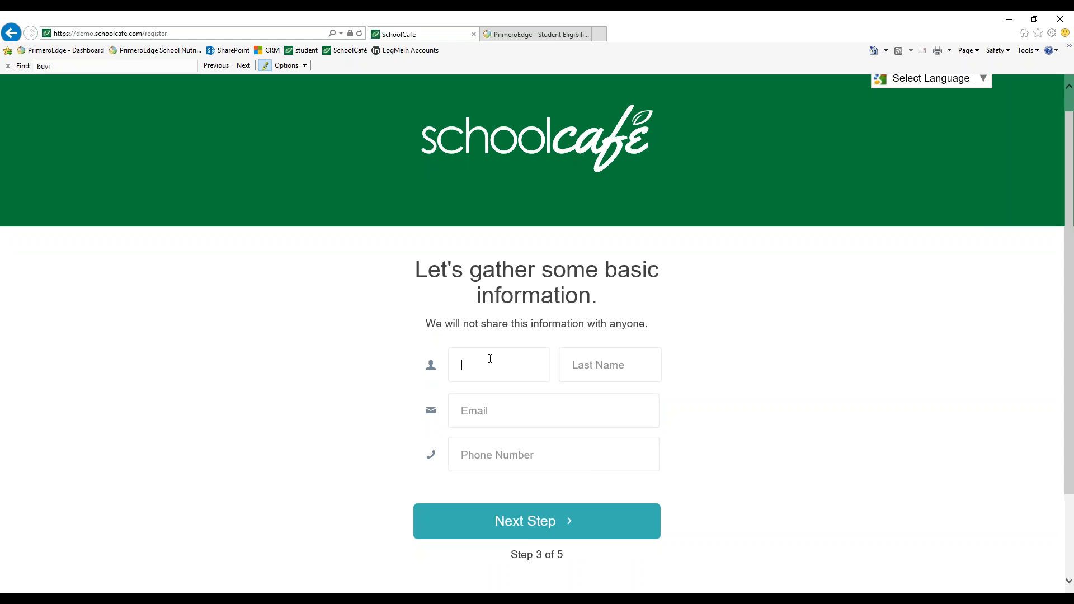
left_click(582, 365)
left_click(510, 364)
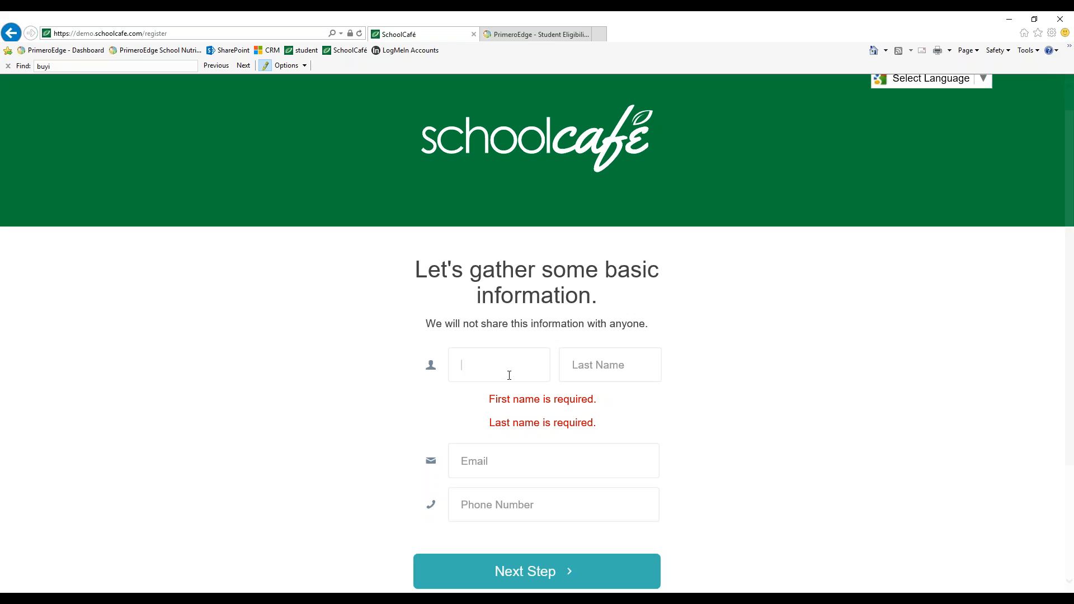
type("An")
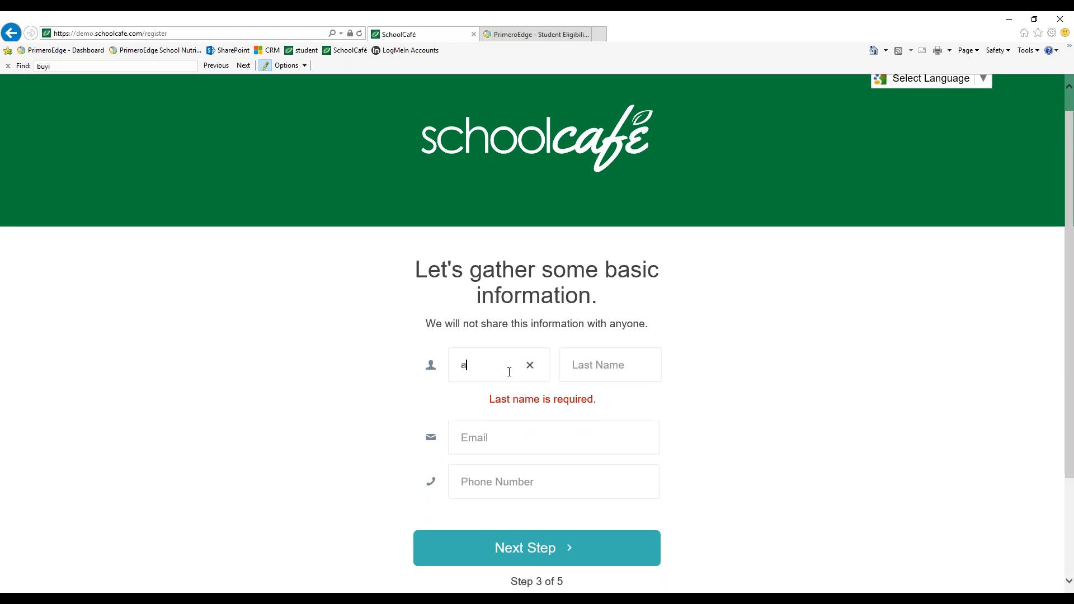
key("BackSpace")
key("BackSpace")
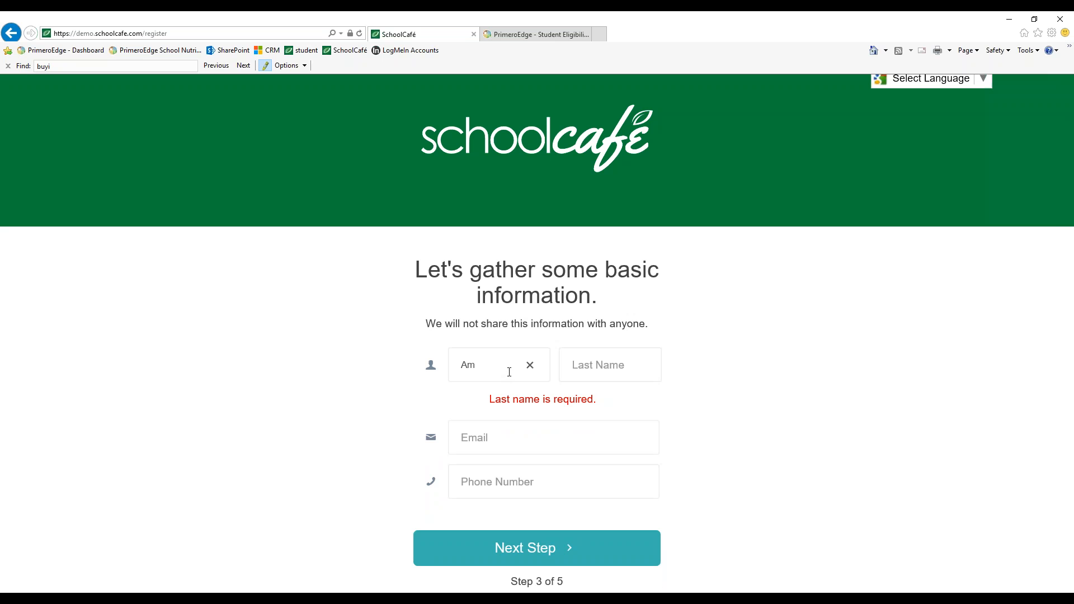
key("Tab")
type("Jones")
Fill in the parent's e-mail address
key("Tab")
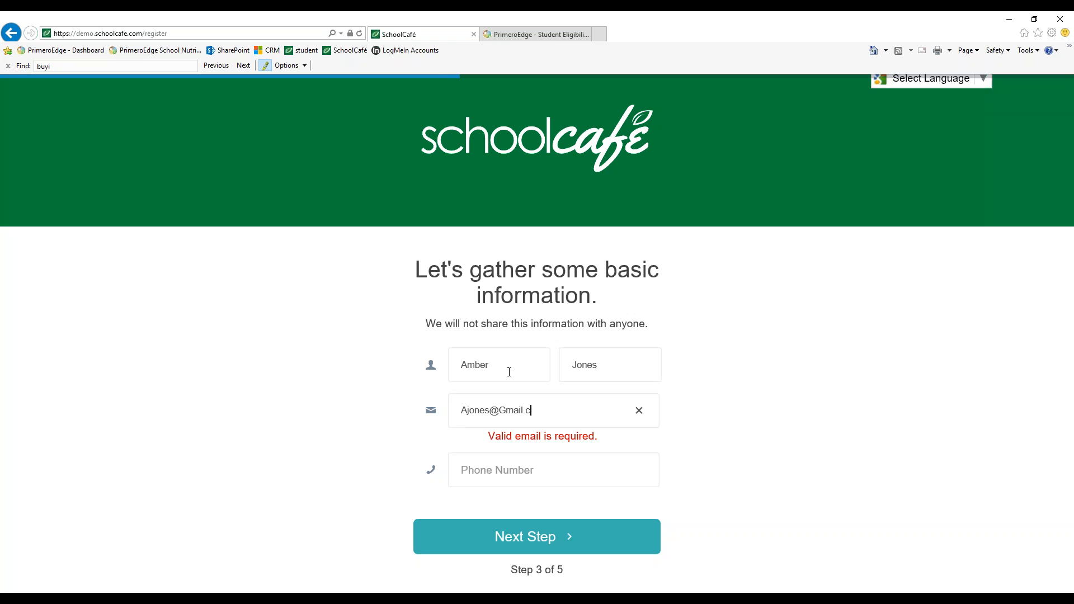
Enter the parent's phone number and proceed to the credentials step
left_click(518, 454)
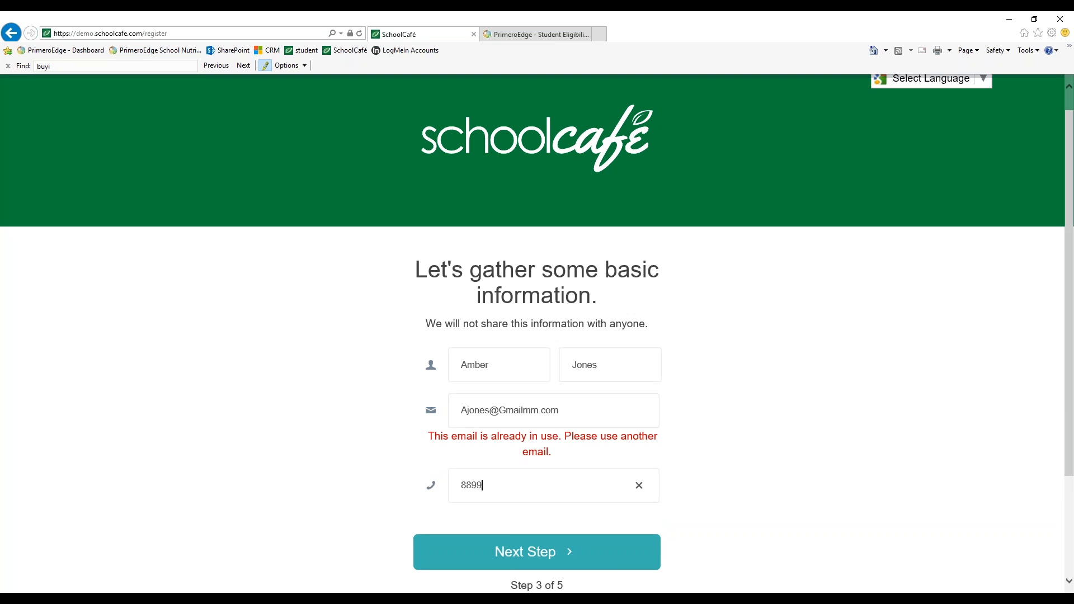
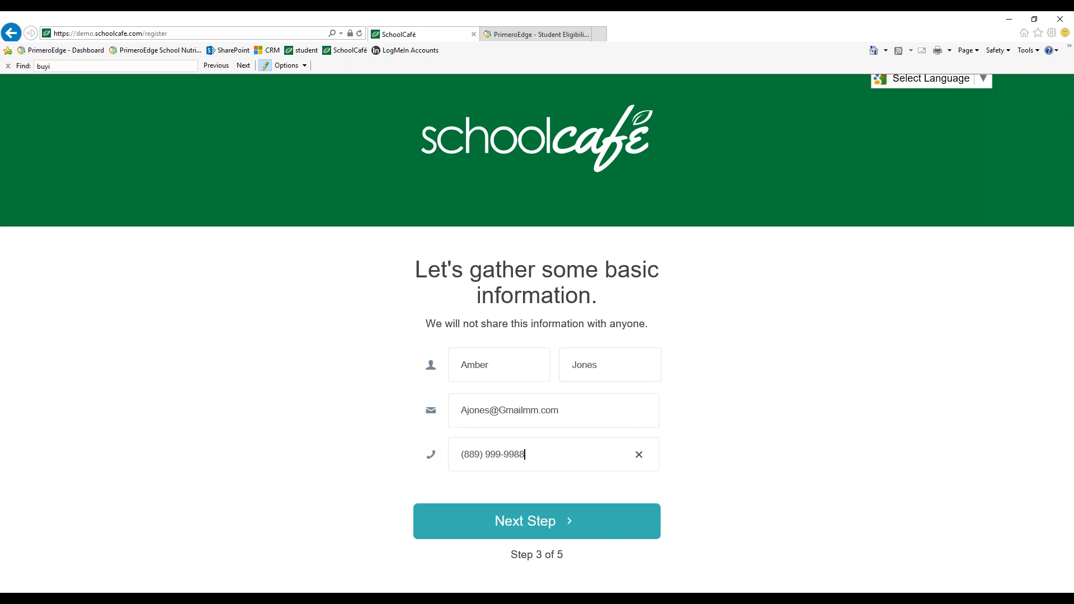
left_click(733, 484)
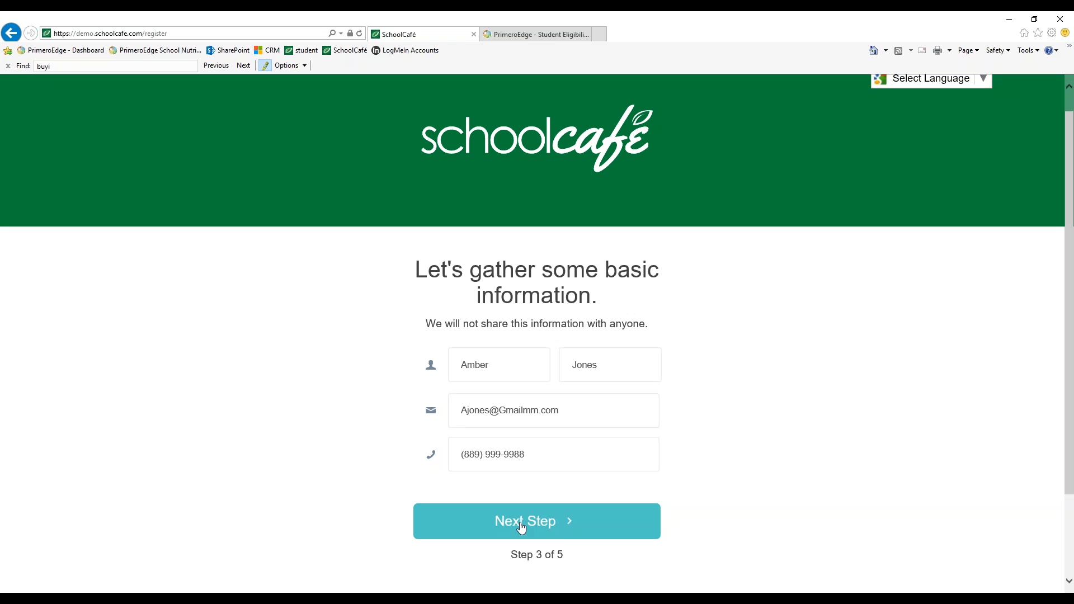
left_click(557, 538)
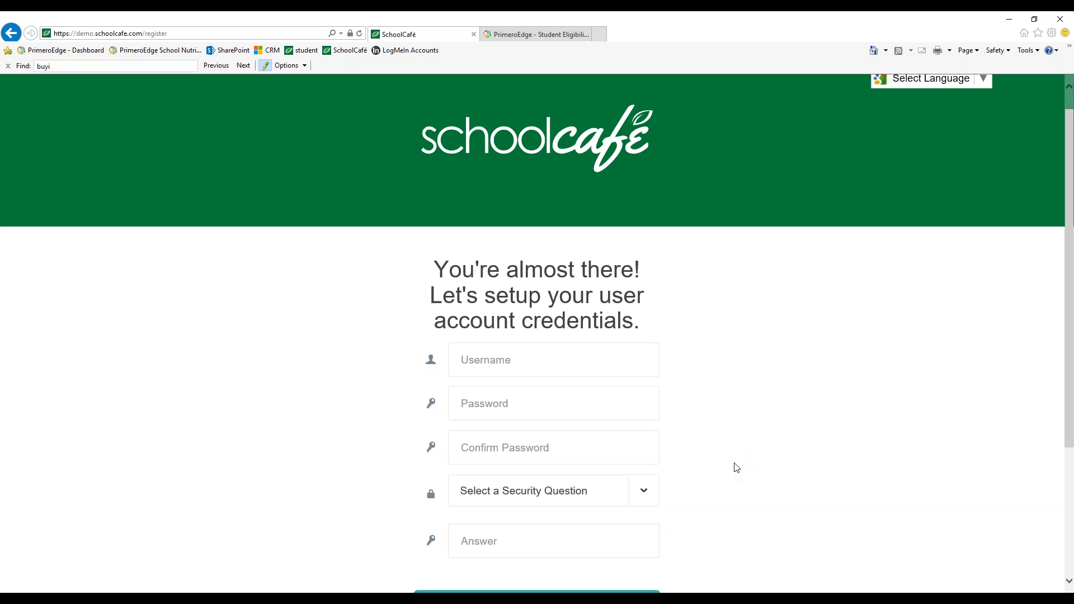
Enter a username for the account, appending a 1 to make it unique
scroll(732, 434, "down", 2)
scroll(735, 434, "up", 1)
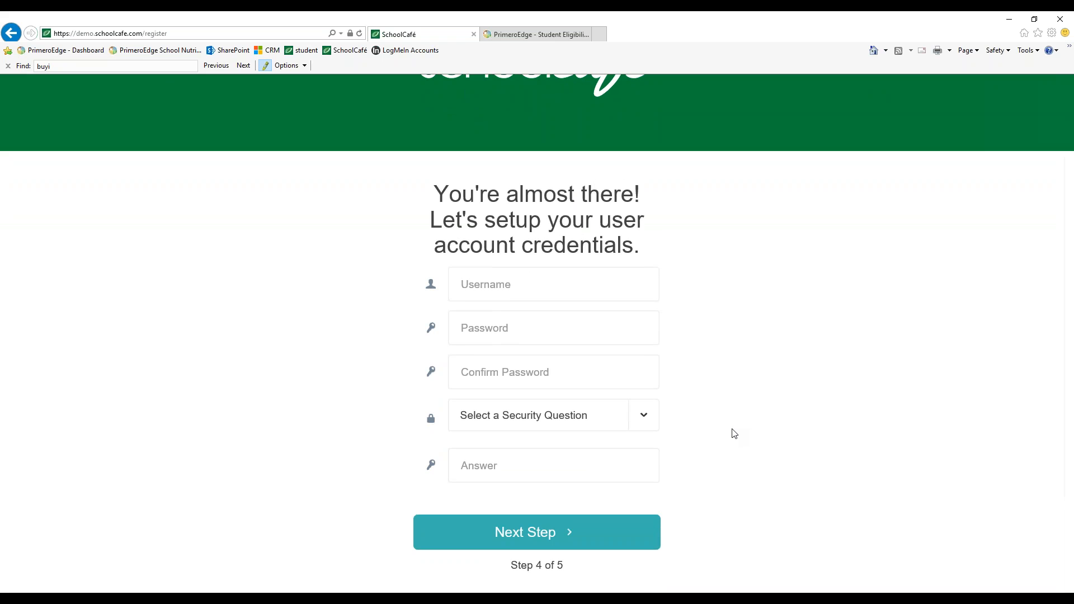
scroll(735, 435, "down", 1)
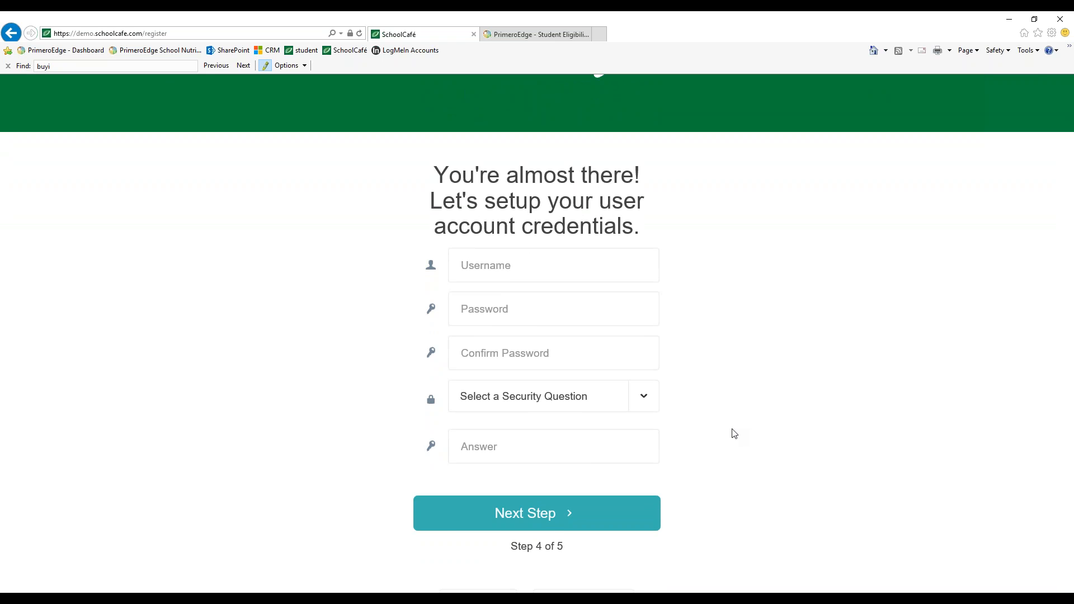
left_click(549, 269)
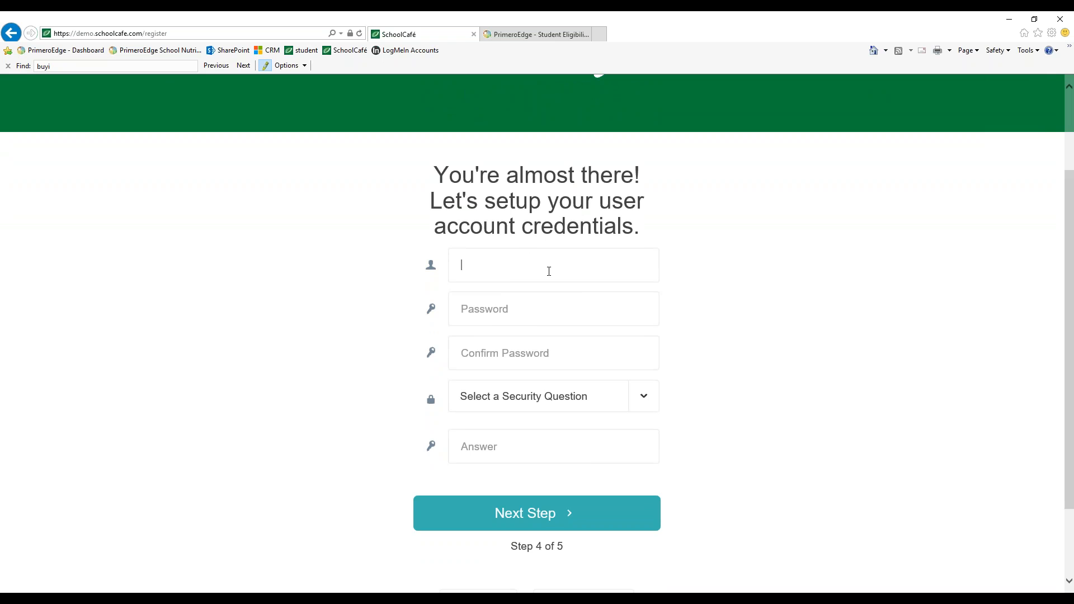
left_click(799, 274)
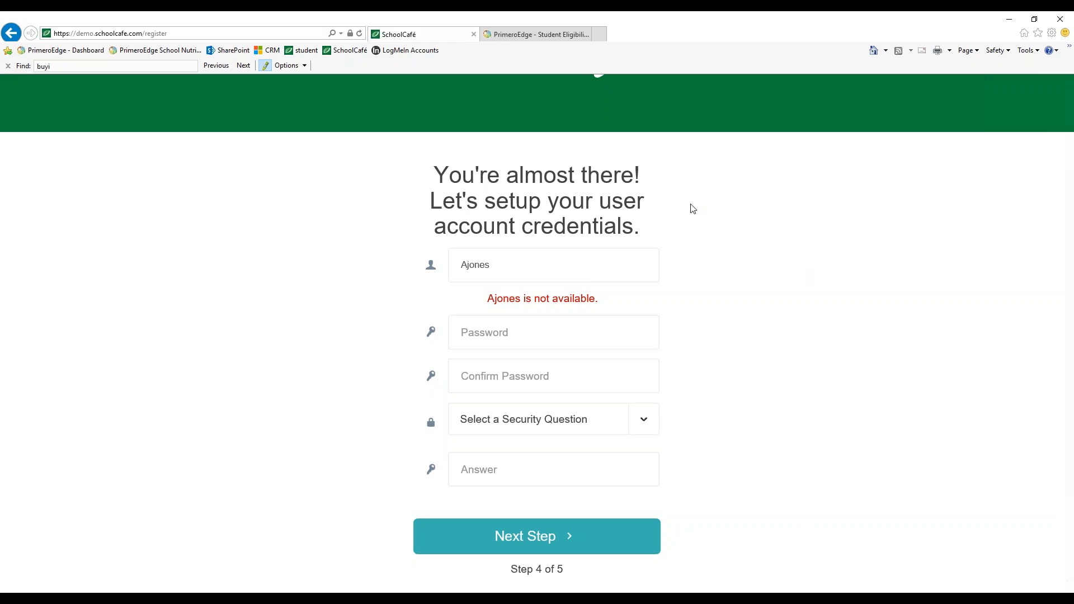
left_click(511, 269)
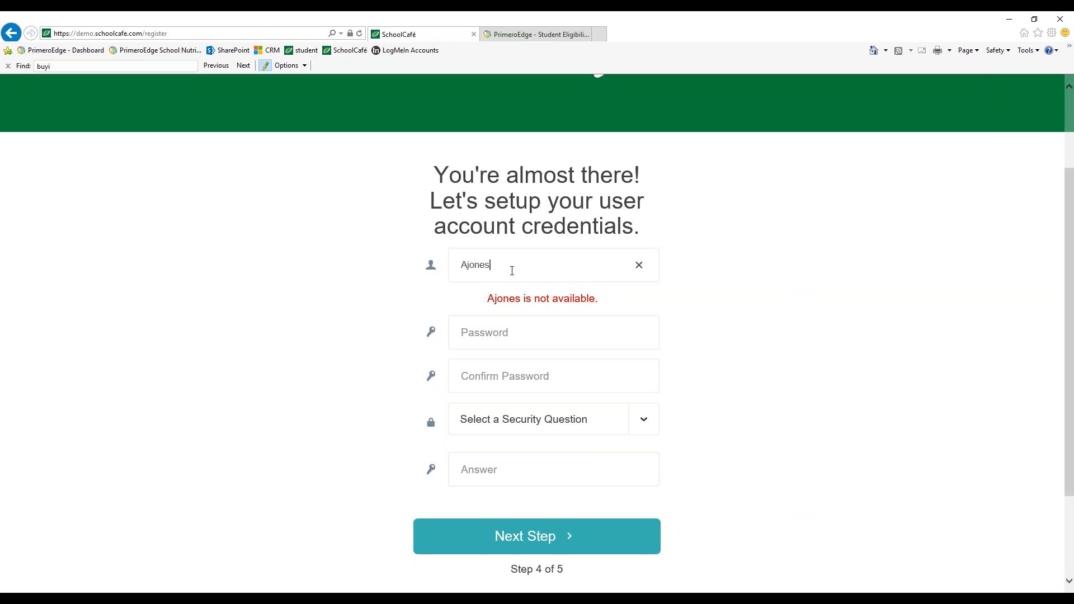
type("1")
left_click(706, 301)
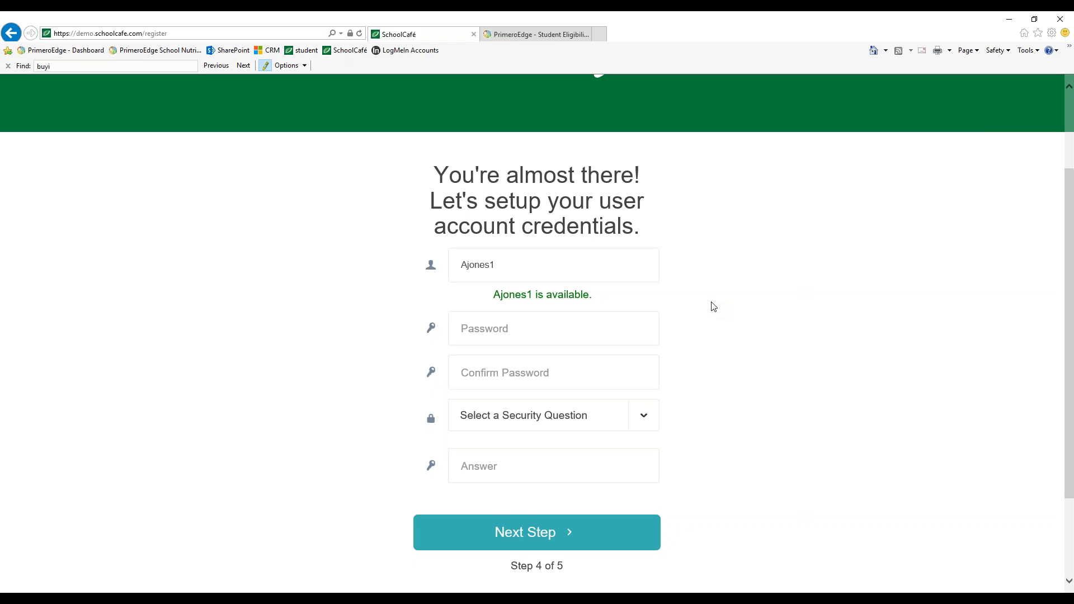
Enter the account password and confirm it
left_click(530, 264)
left_click_drag(530, 264, 453, 265)
left_click(492, 332)
type("*******")
left_click(498, 372)
type("*******")
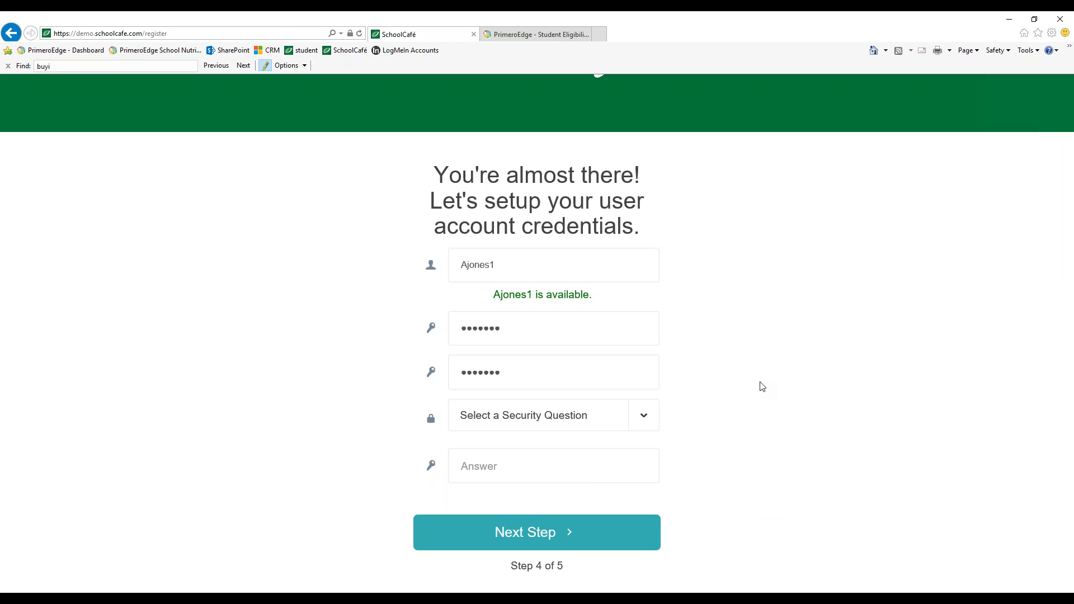
Choose the security question "What is your favorite color?", enter the security answer, and continue
left_click(644, 418)
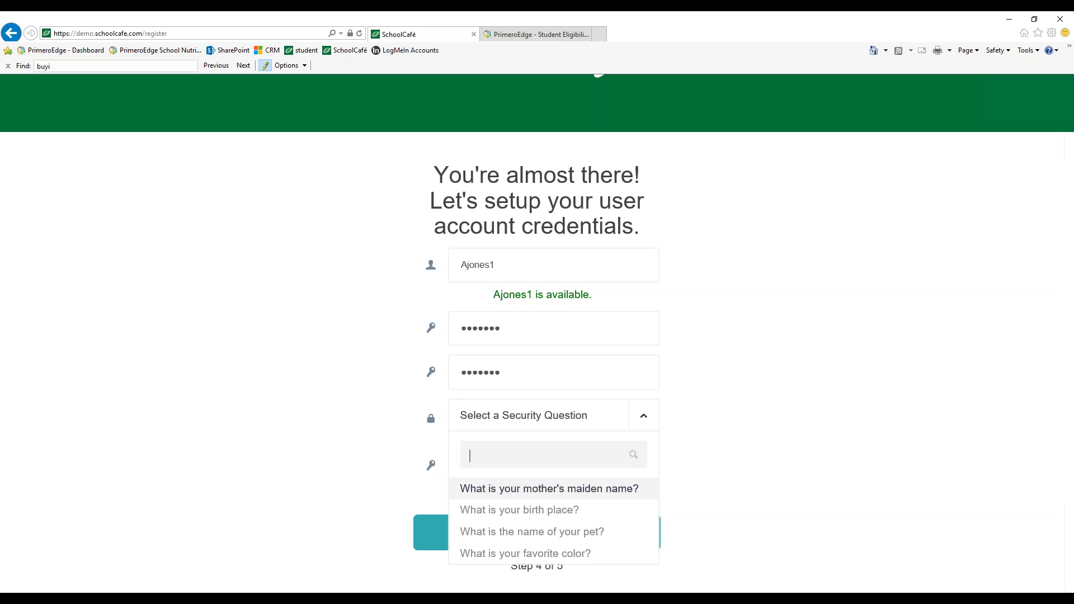
scroll(535, 500, "down", 1)
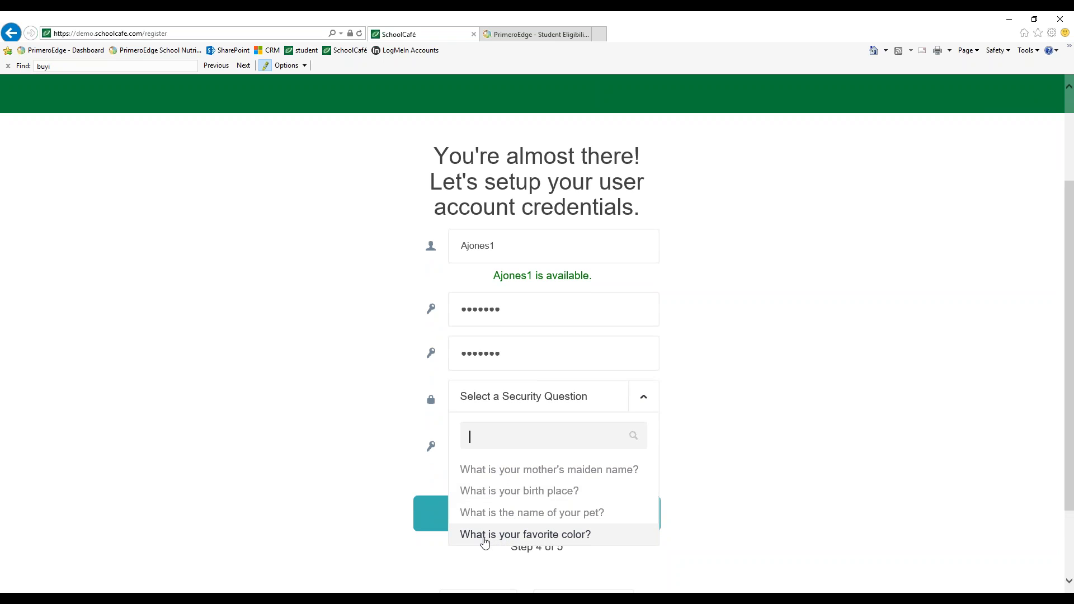
left_click(546, 535)
left_click(507, 451)
type("Purpe")
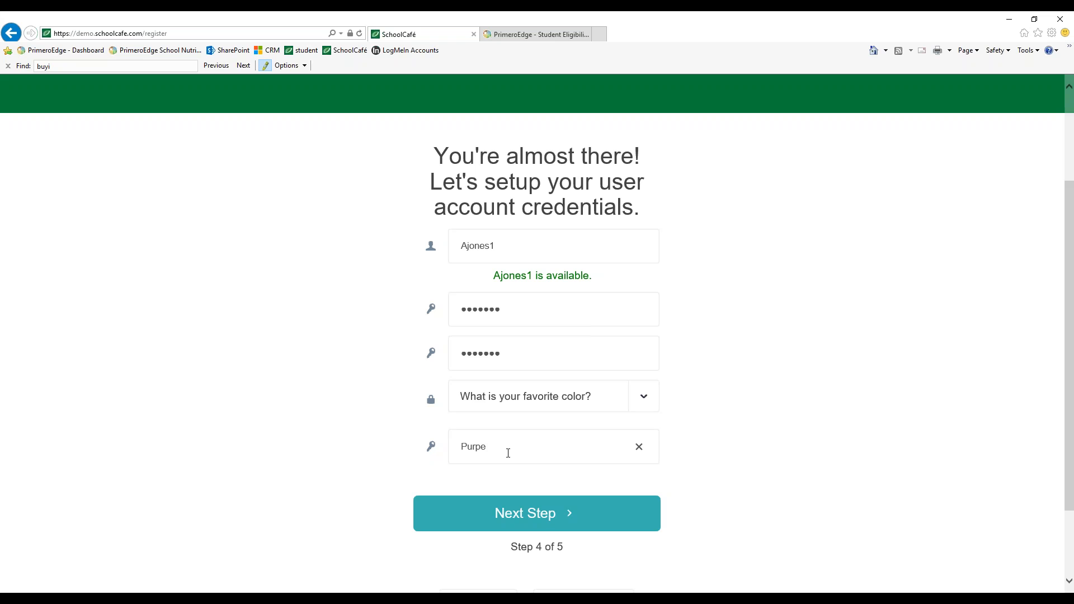
key("BackSpace")
type("le")
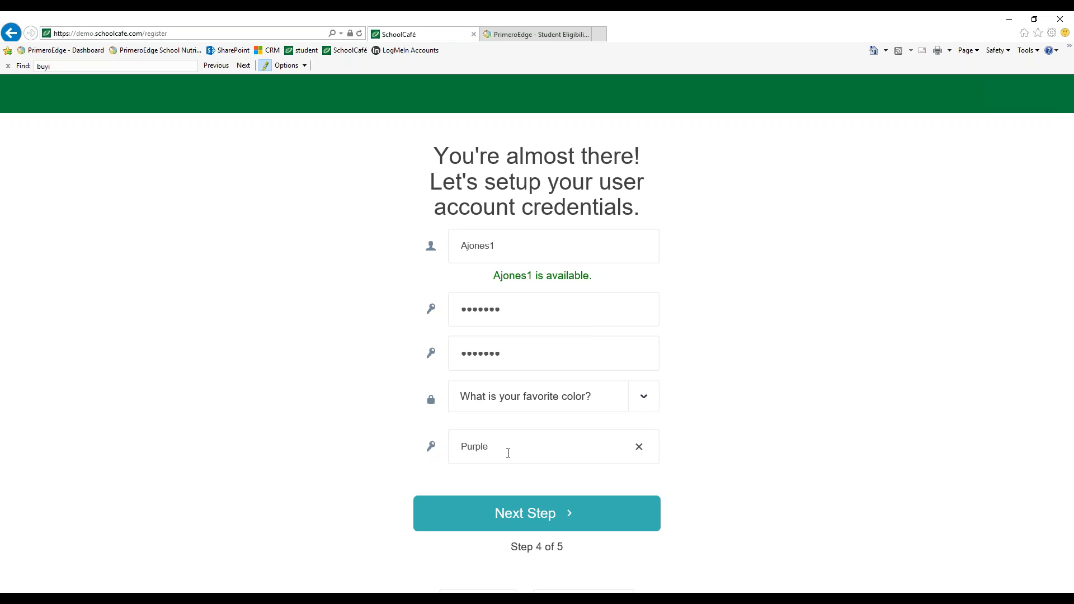
left_click(776, 478)
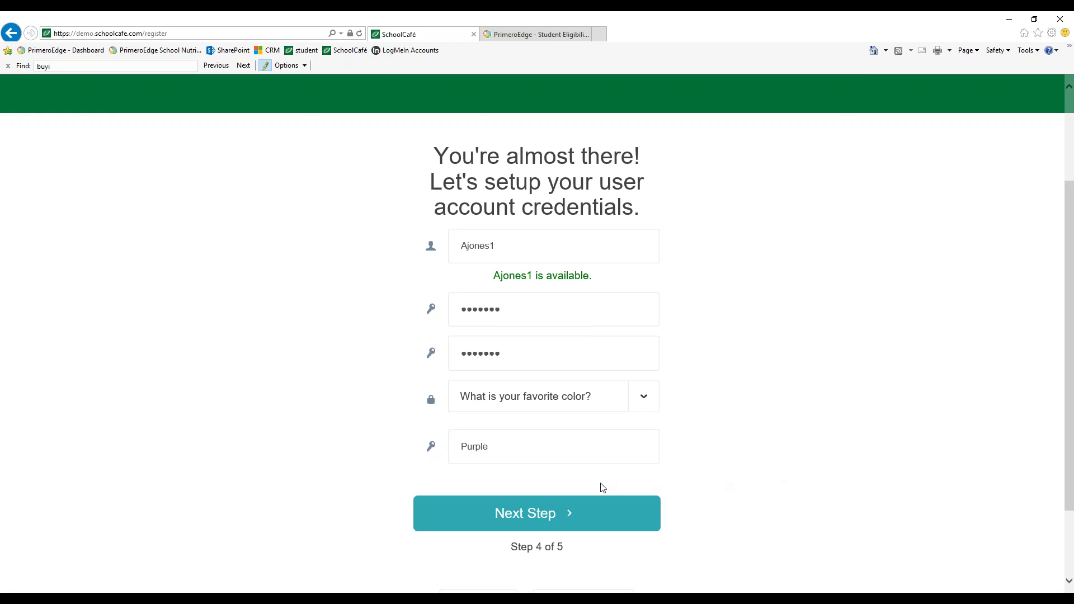
left_click(566, 514)
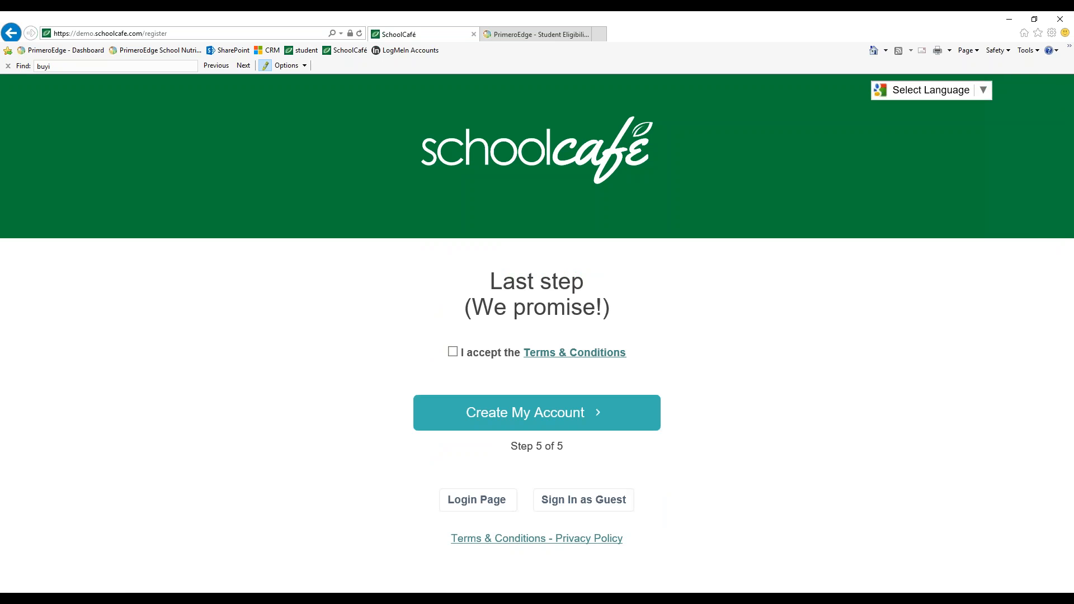
Accept the Terms & Conditions and create the account
scroll(567, 363, "up", 1)
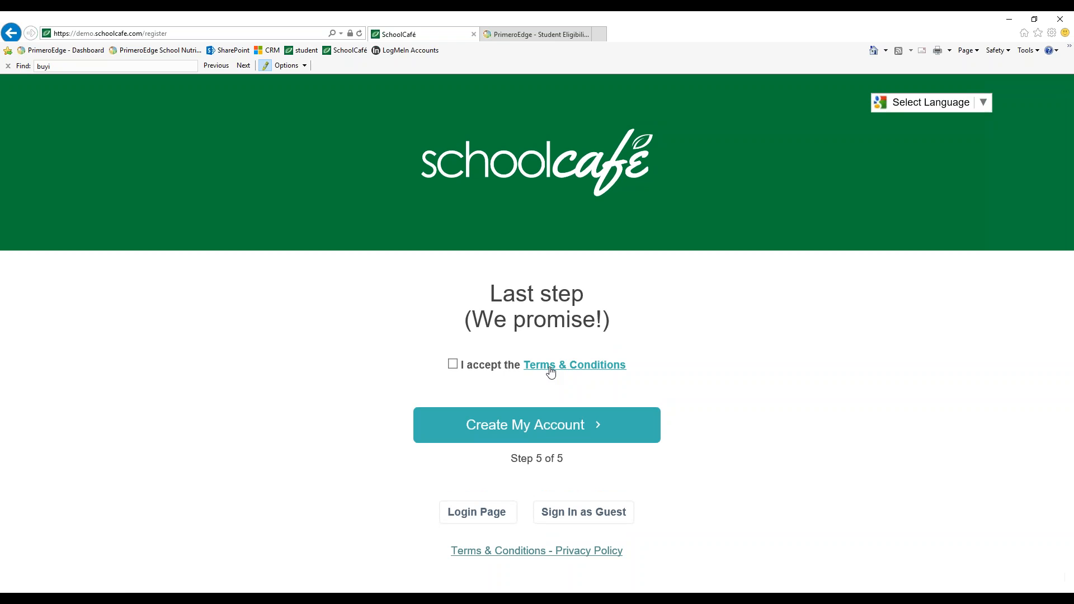
left_click(452, 364)
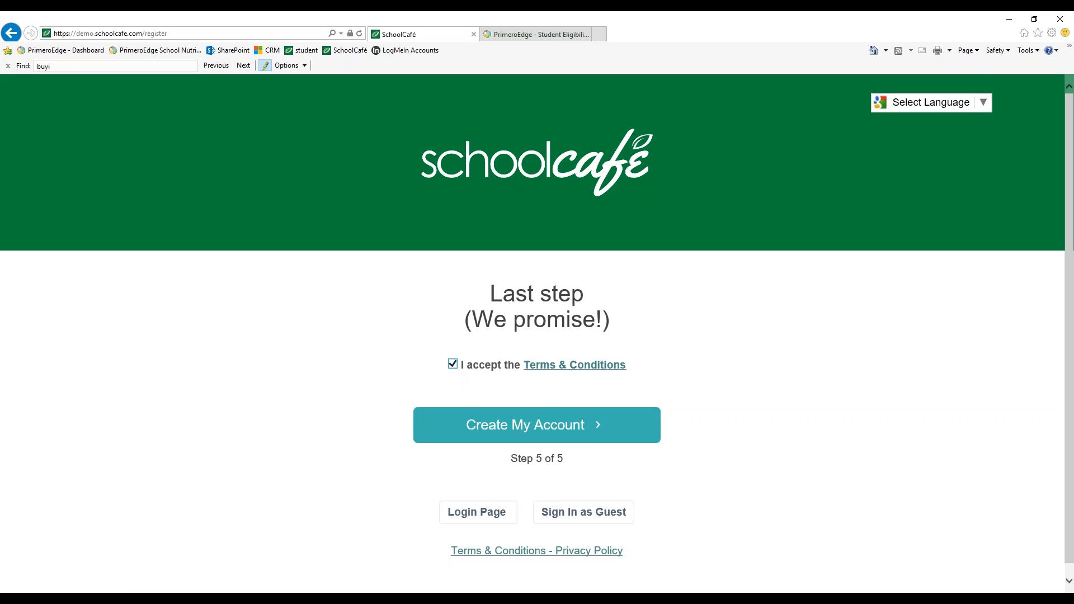
left_click(502, 430)
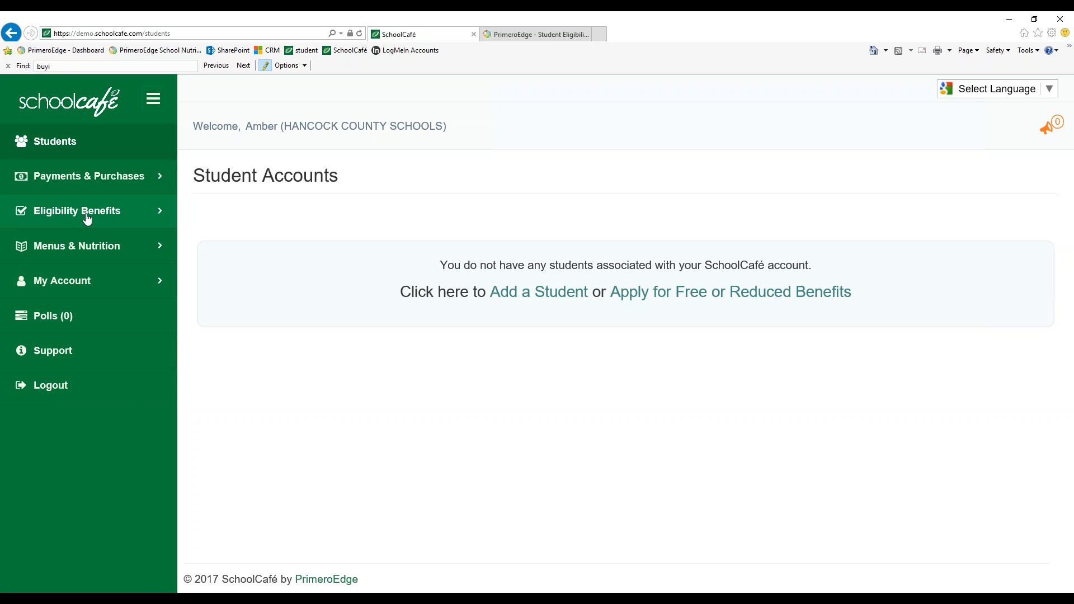
Expand the Eligibility Benefits menu and log out of the account
left_click(162, 216)
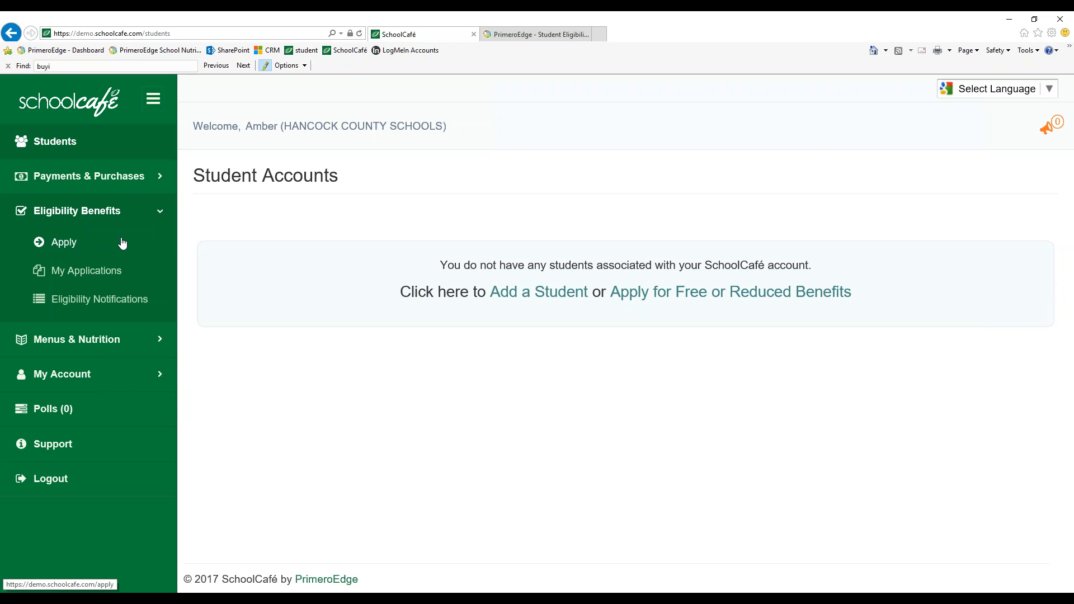
left_click(47, 481)
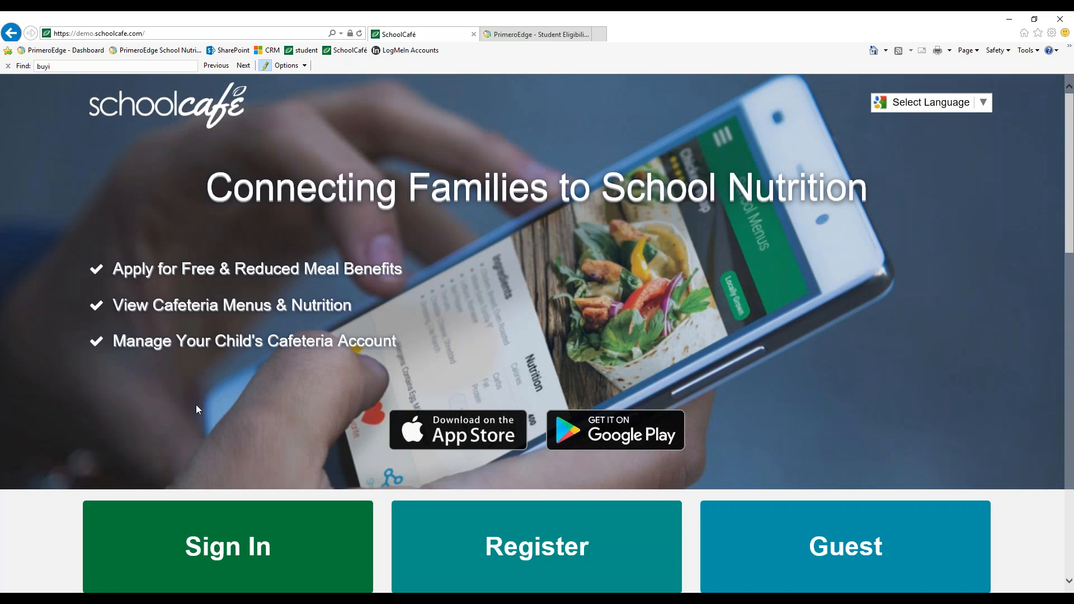
Sign in to the SchoolCafé account with the account's username and password
scroll(272, 379, "down", 1)
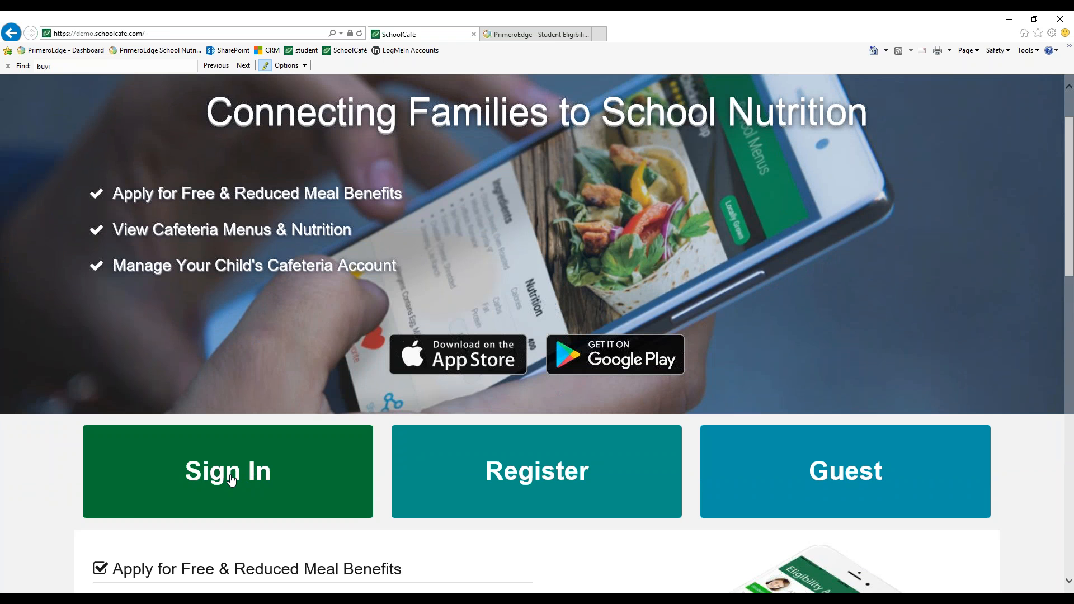
left_click(231, 479)
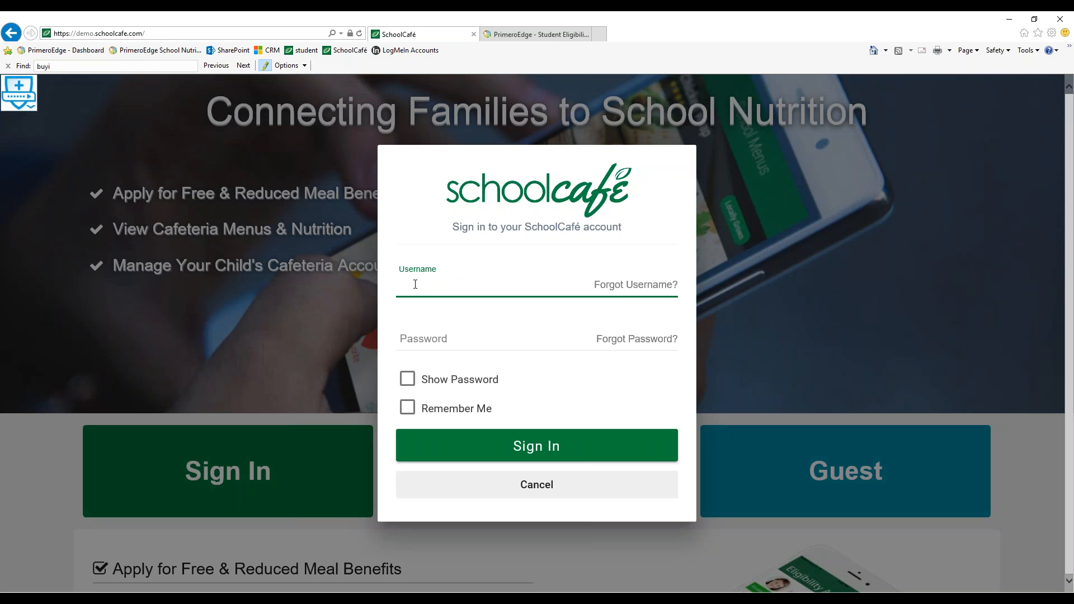
type("BobSmith")
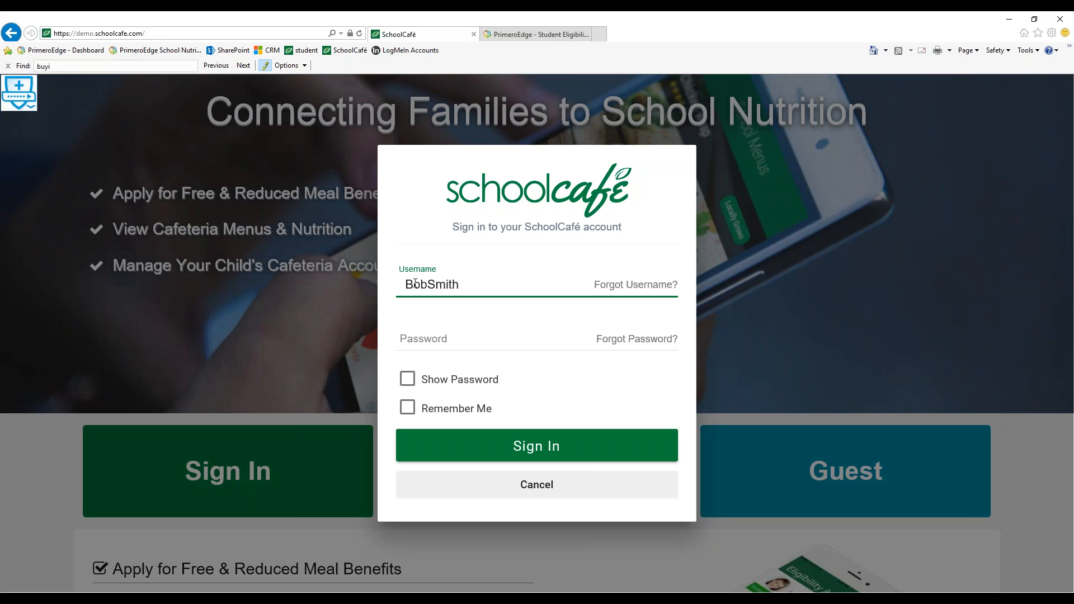
key("Tab")
type("••••••••")
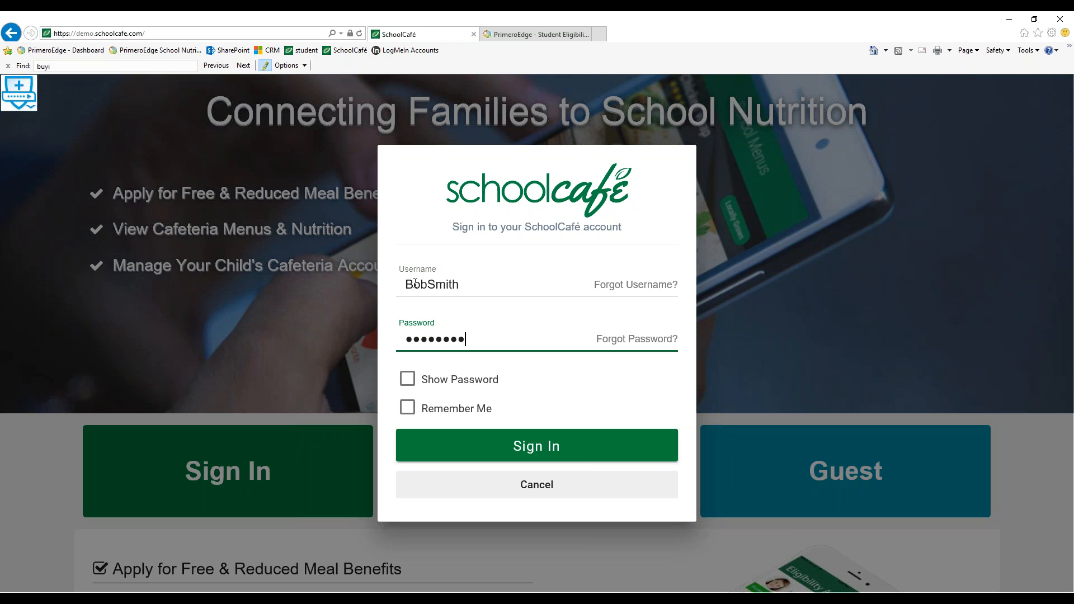
left_click(486, 458)
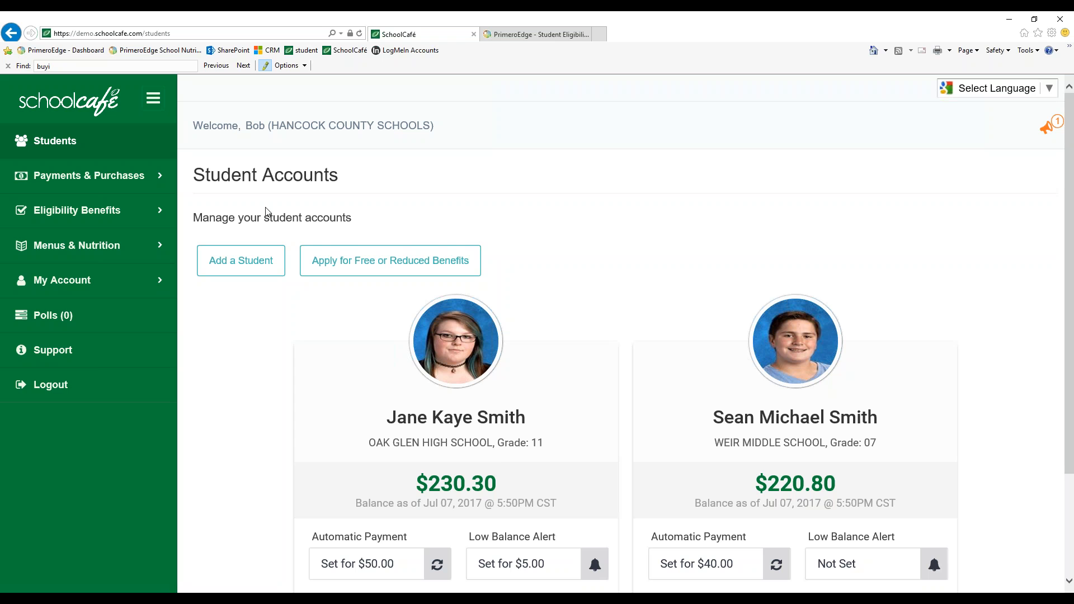
Open the eligibility benefits application and choose English as its language
scroll(322, 232, "down", 2)
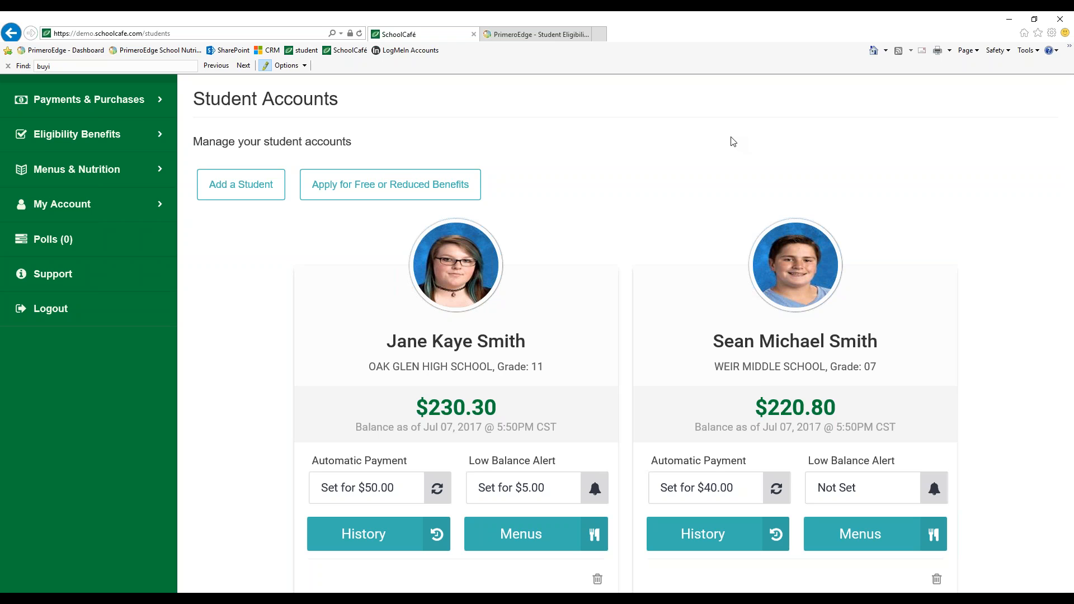
scroll(730, 142, "up", 2)
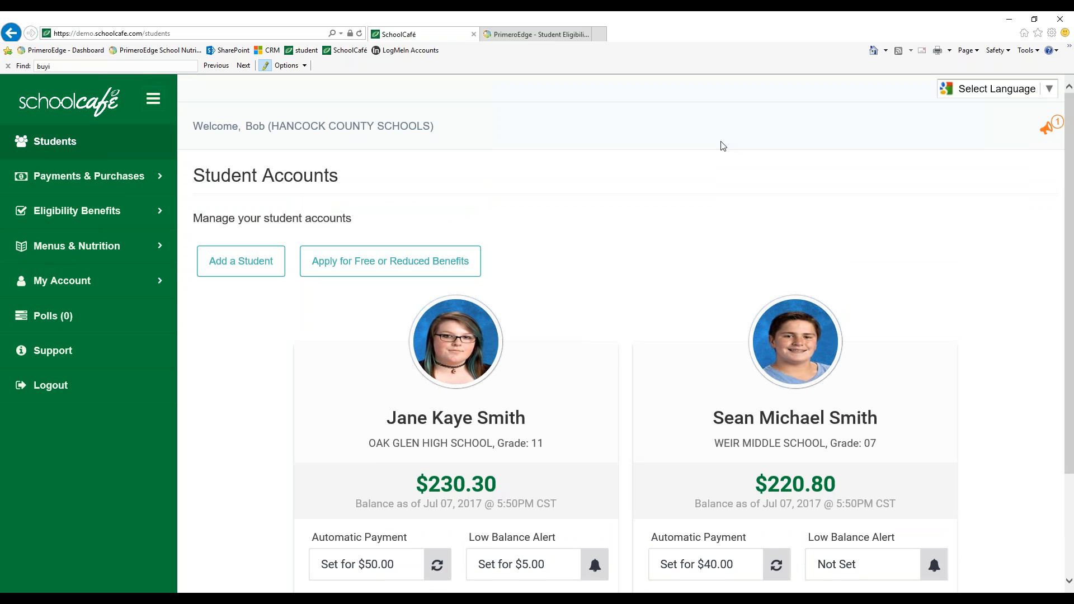
left_click(122, 216)
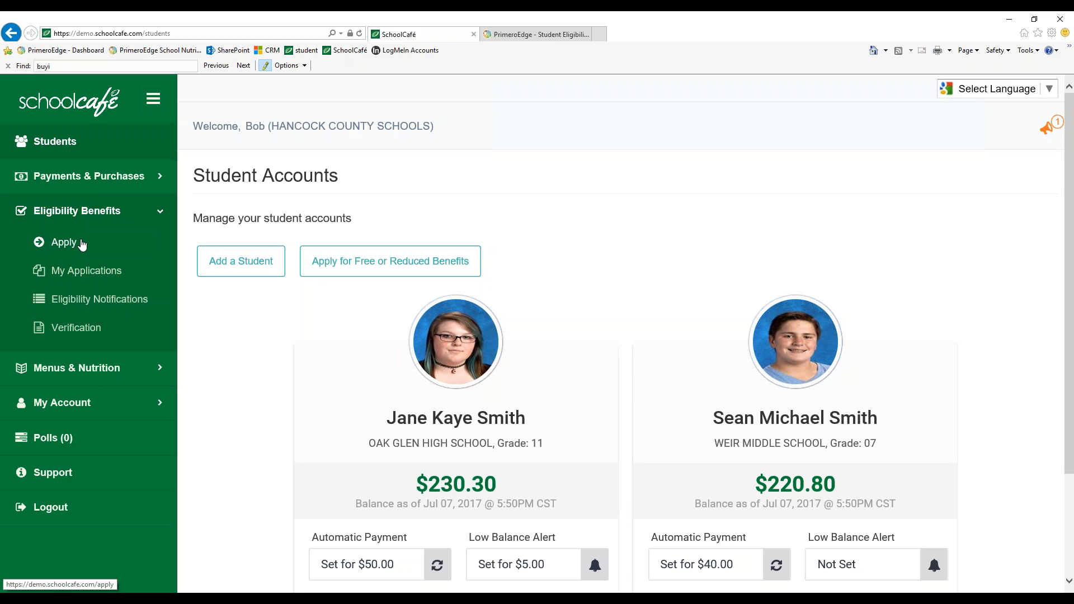
left_click(346, 267)
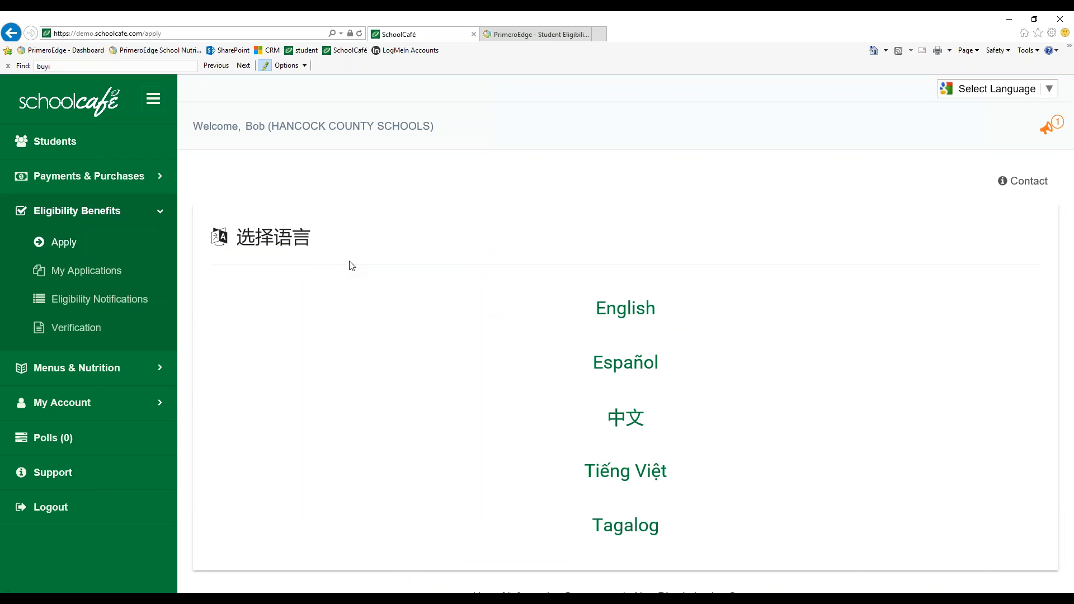
scroll(369, 274, "down", 2)
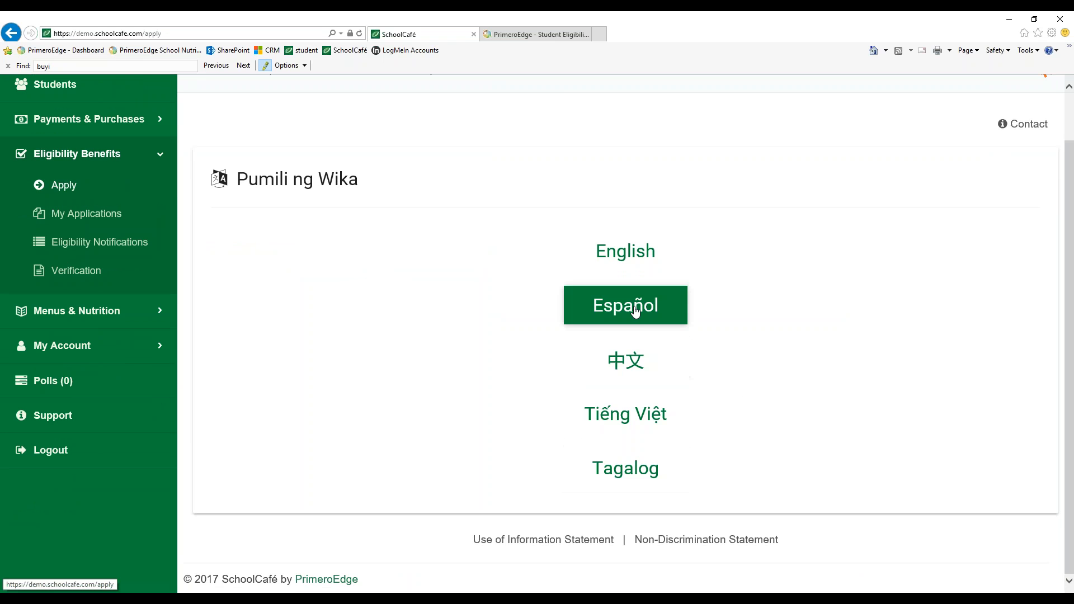
left_click(627, 253)
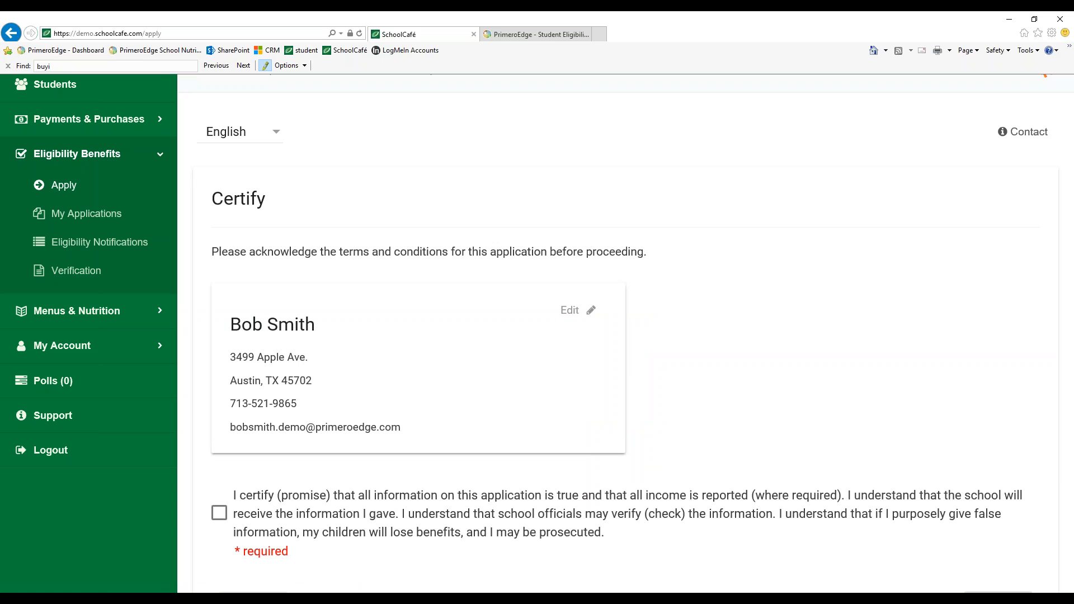
Accept the certification statement on the application's Certify page
scroll(624, 336, "down", 1)
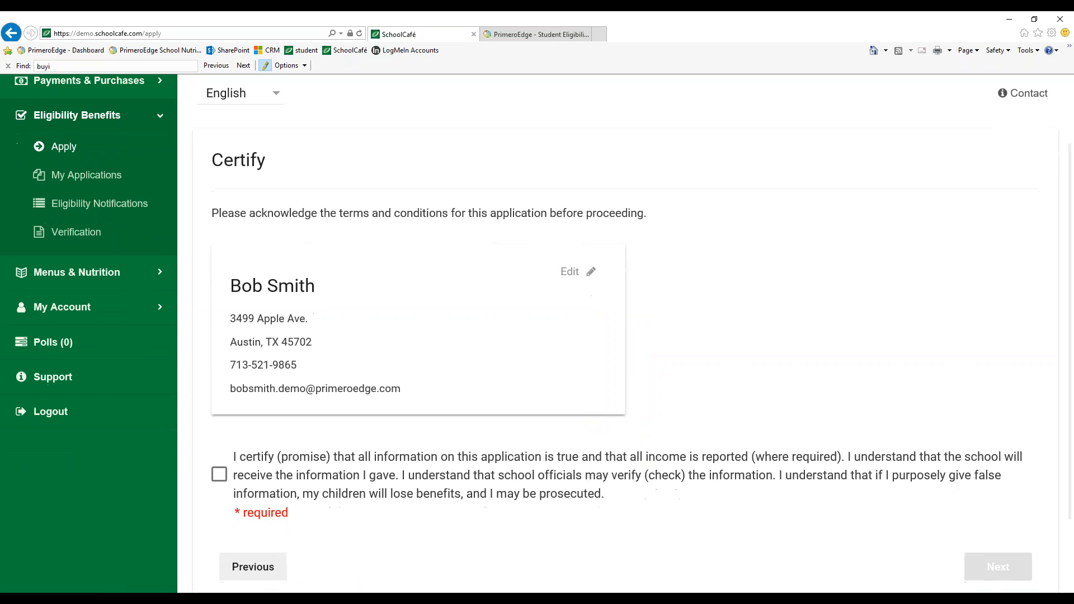
scroll(659, 282, "down", 1)
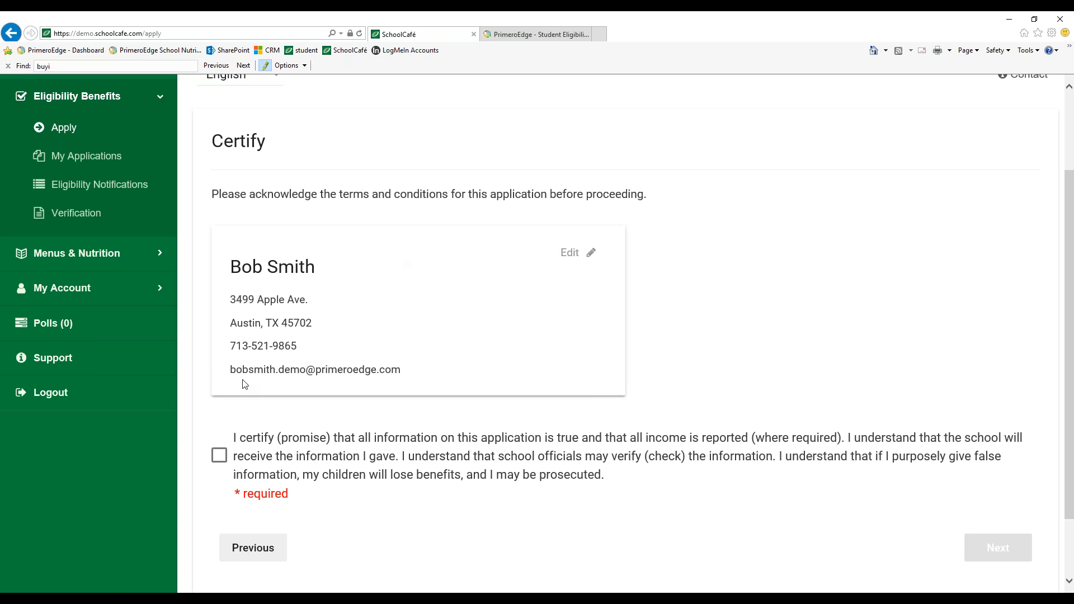
left_click(222, 457)
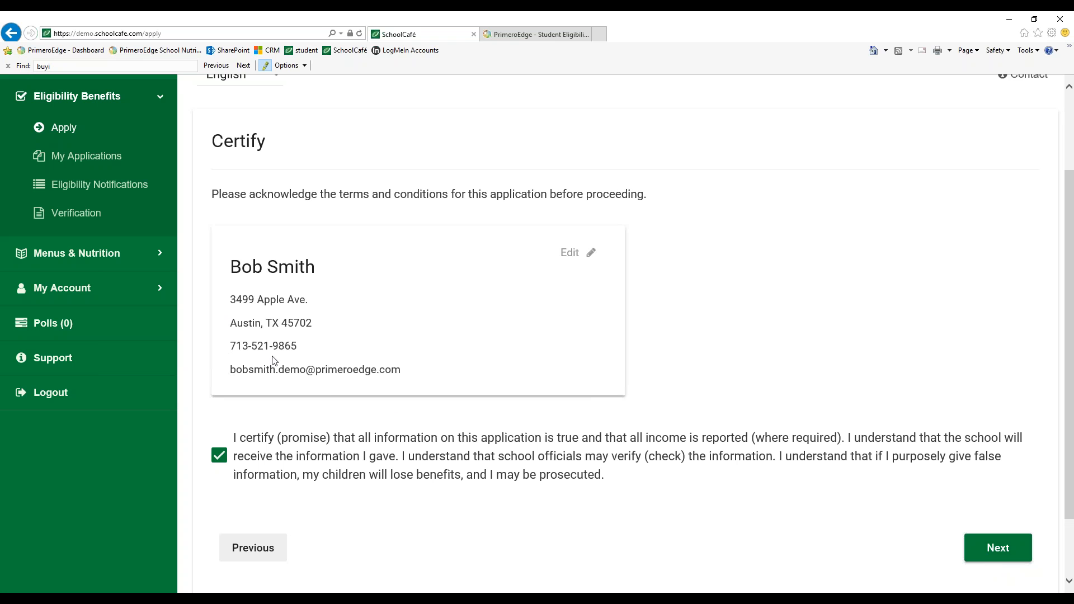
left_click(575, 260)
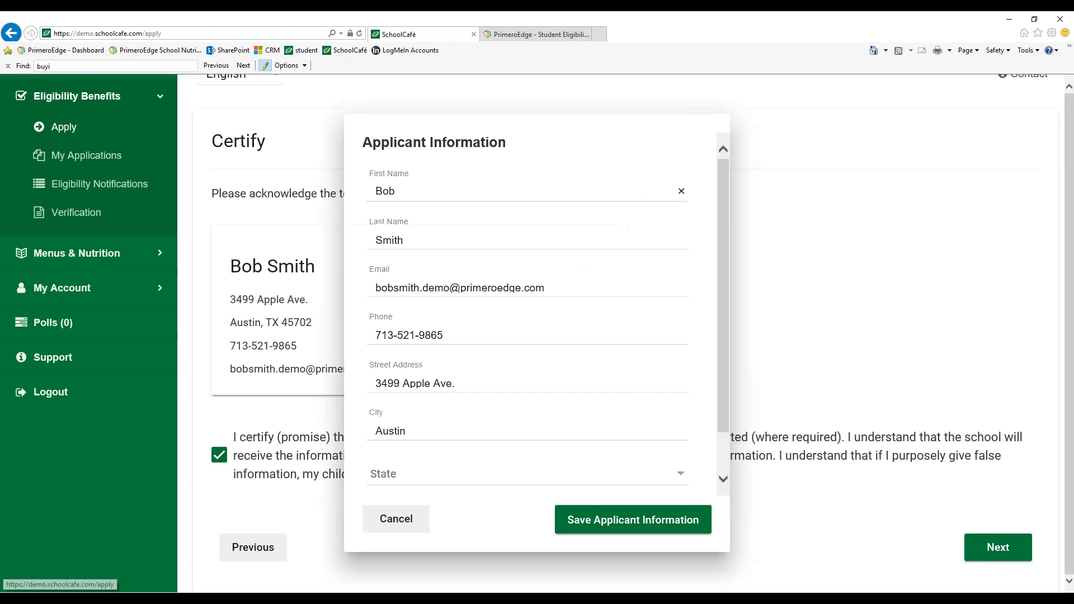
left_click(486, 385)
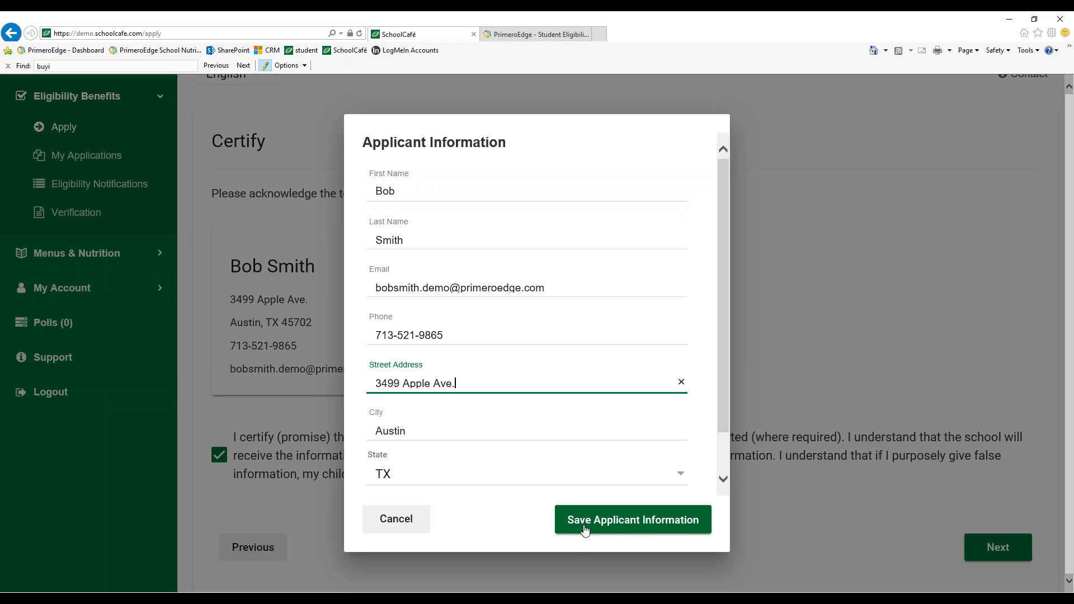
left_click(408, 522)
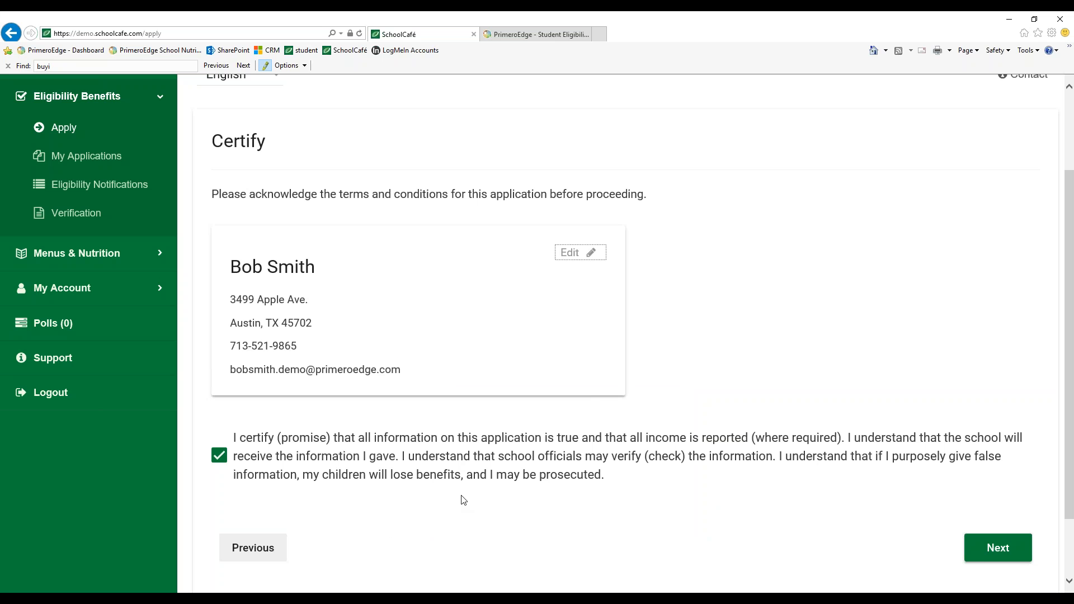
Continue to student selection and select both students listed on the account
left_click(736, 336)
left_click(1000, 560)
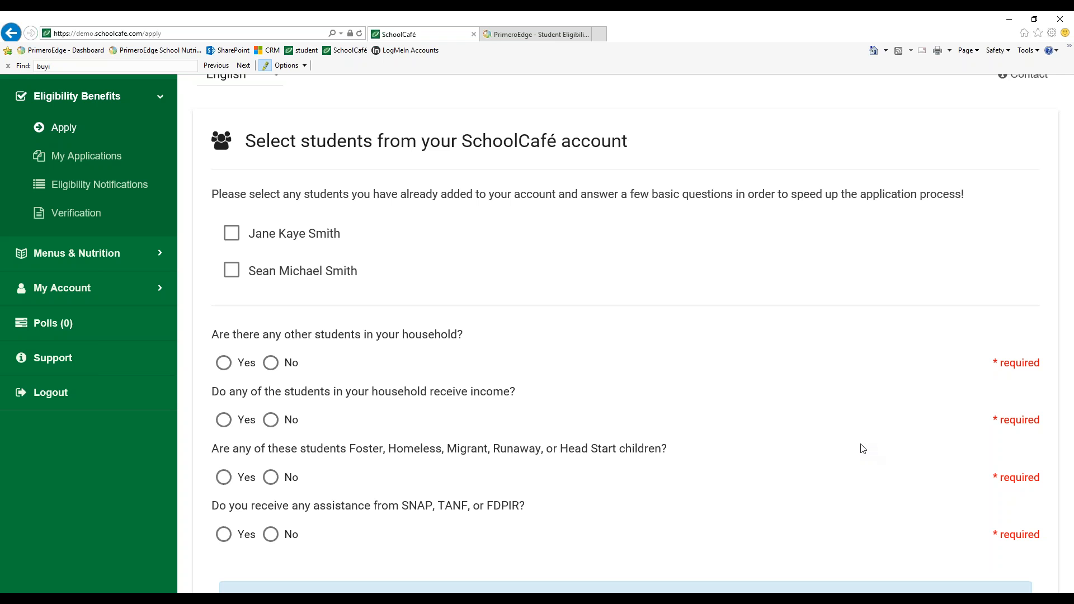
left_click(232, 233)
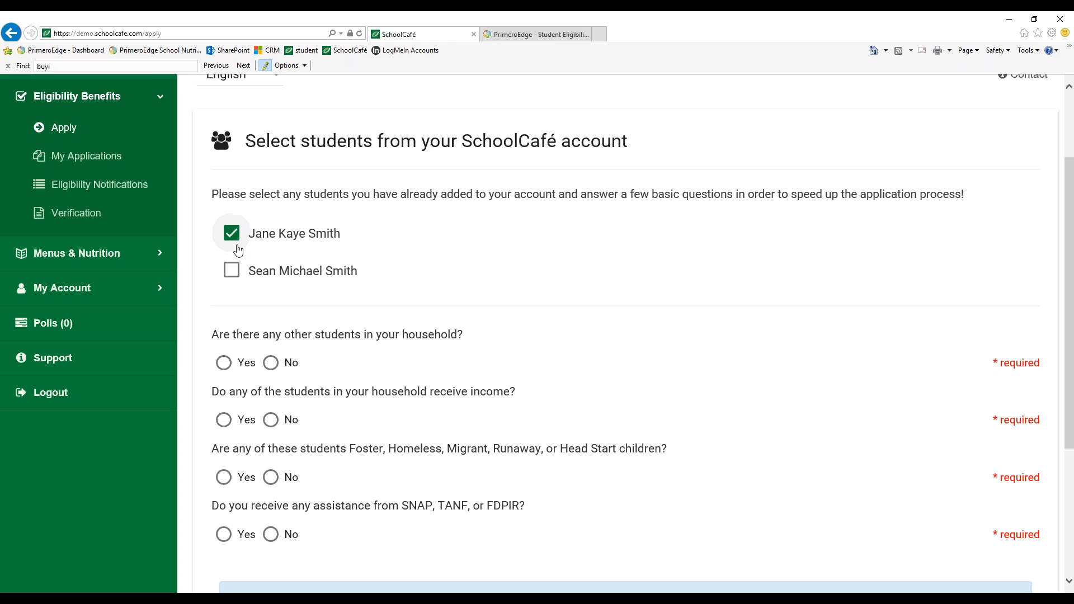
left_click(235, 278)
Answer No to other students in the household and Yes to students receiving income
scroll(297, 339, "down", 2)
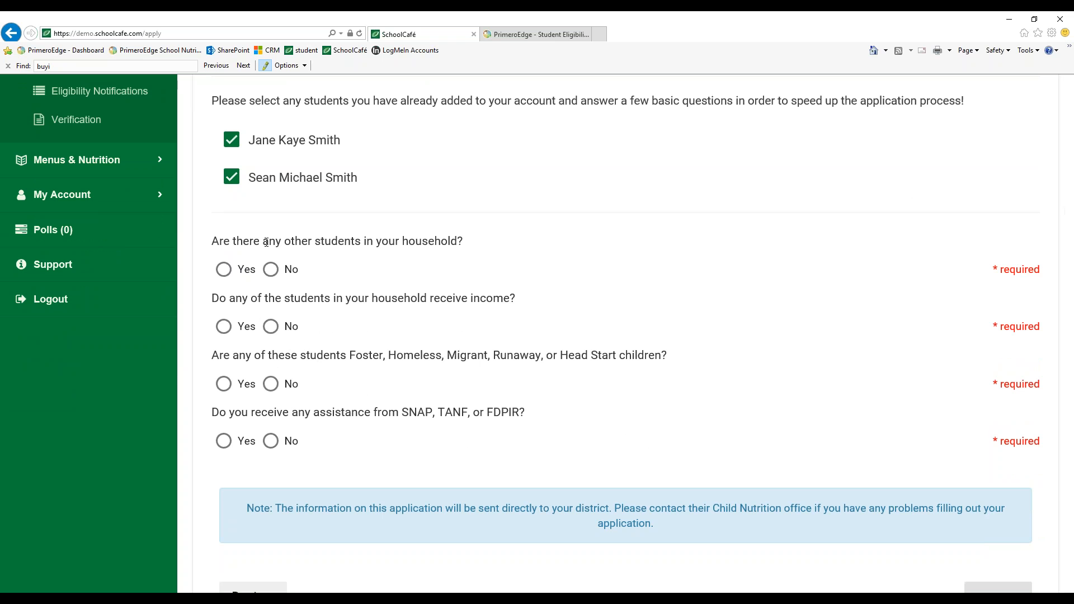
left_click(224, 270)
scroll(277, 277, "up", 1)
left_click(271, 289)
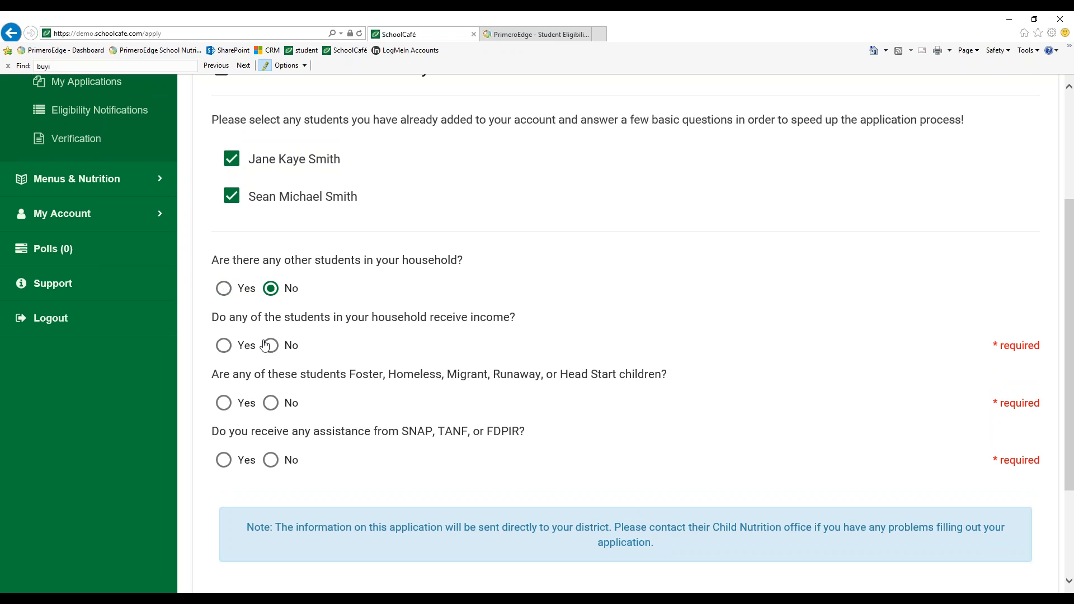
left_click(227, 347)
left_click_drag(668, 376, 227, 384)
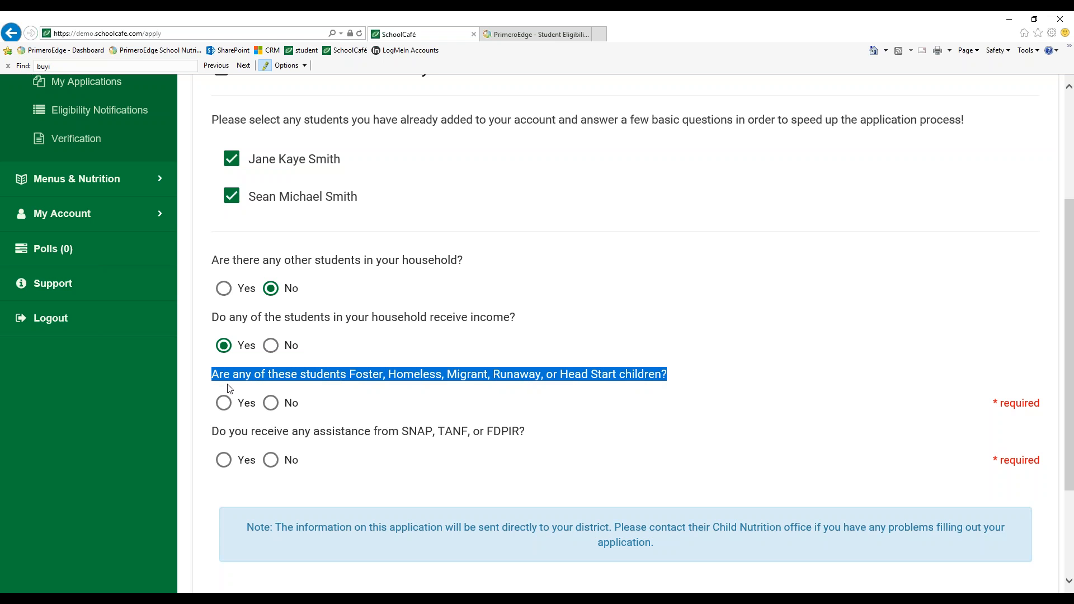
left_click(368, 408)
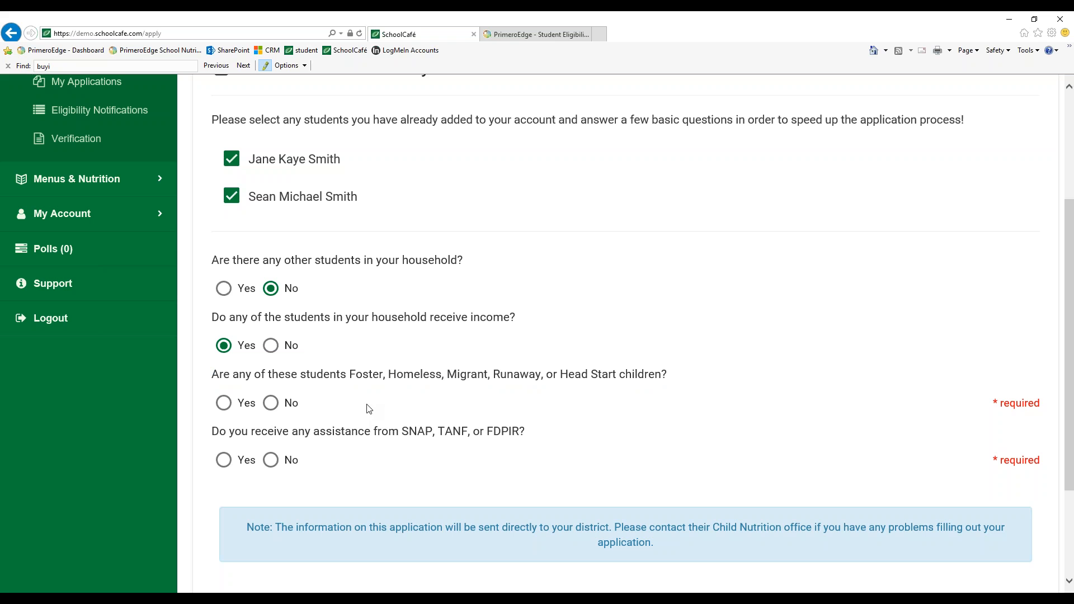
Answer No to the Foster/Homeless and SNAP/TANF/FDPIR questions and continue to the Students page
left_click(272, 403)
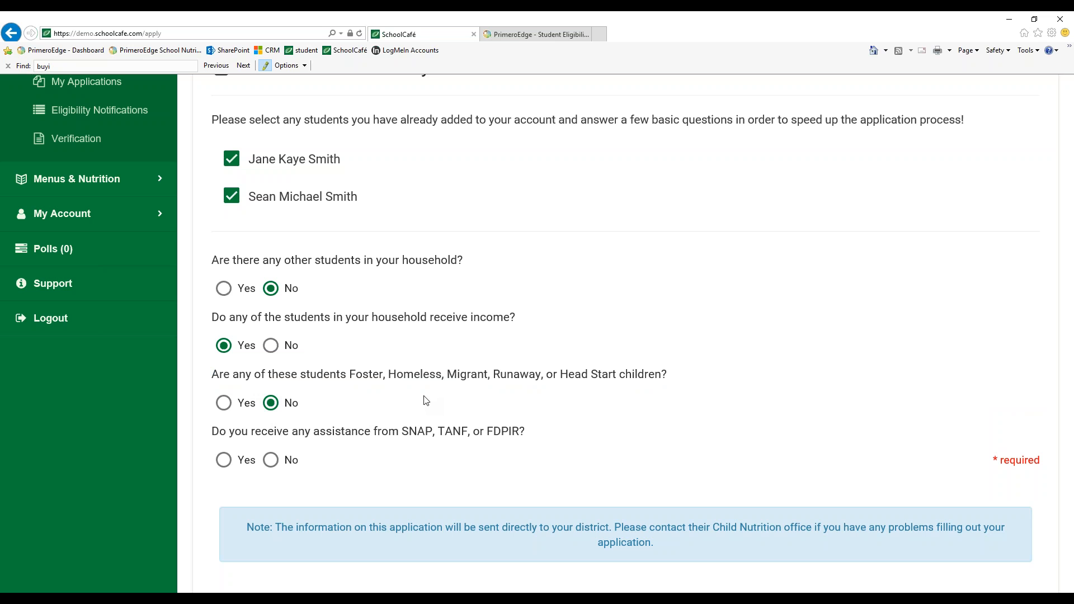
scroll(425, 400, "up", 1)
left_click(271, 499)
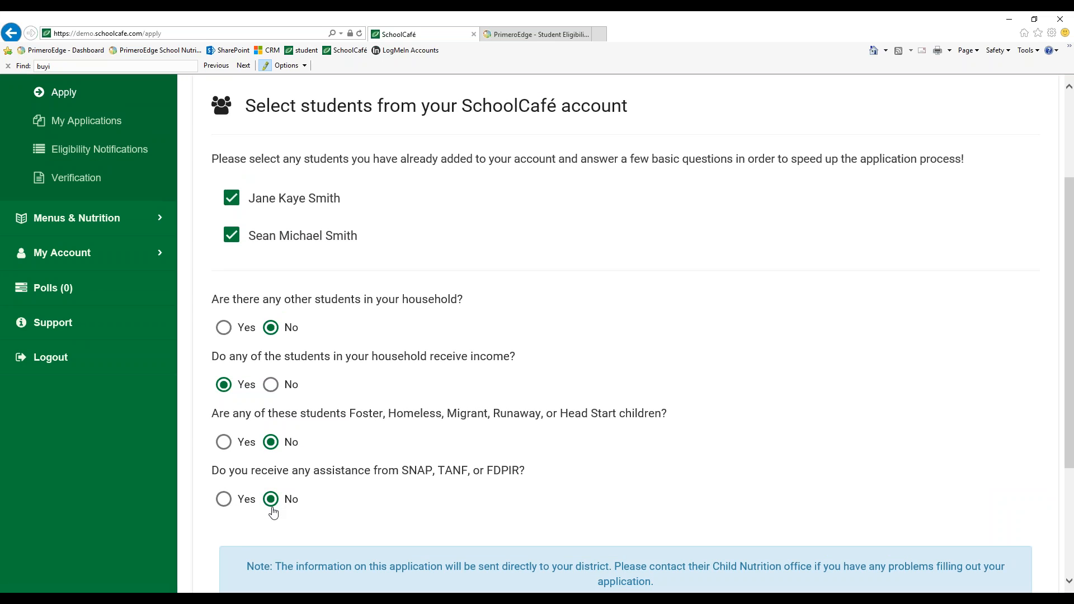
scroll(564, 424, "down", 3)
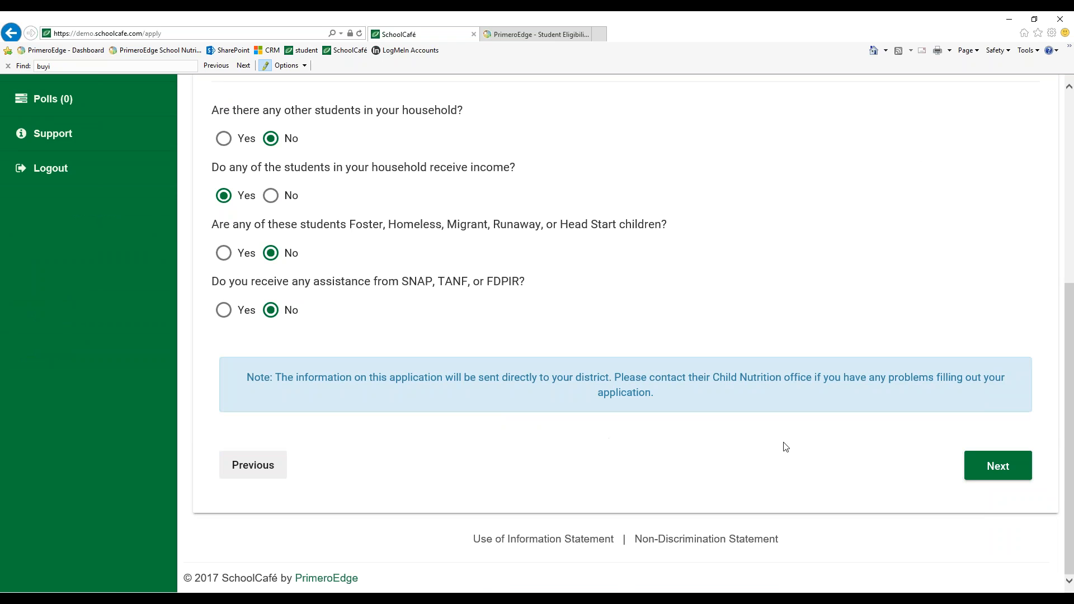
left_click(1000, 465)
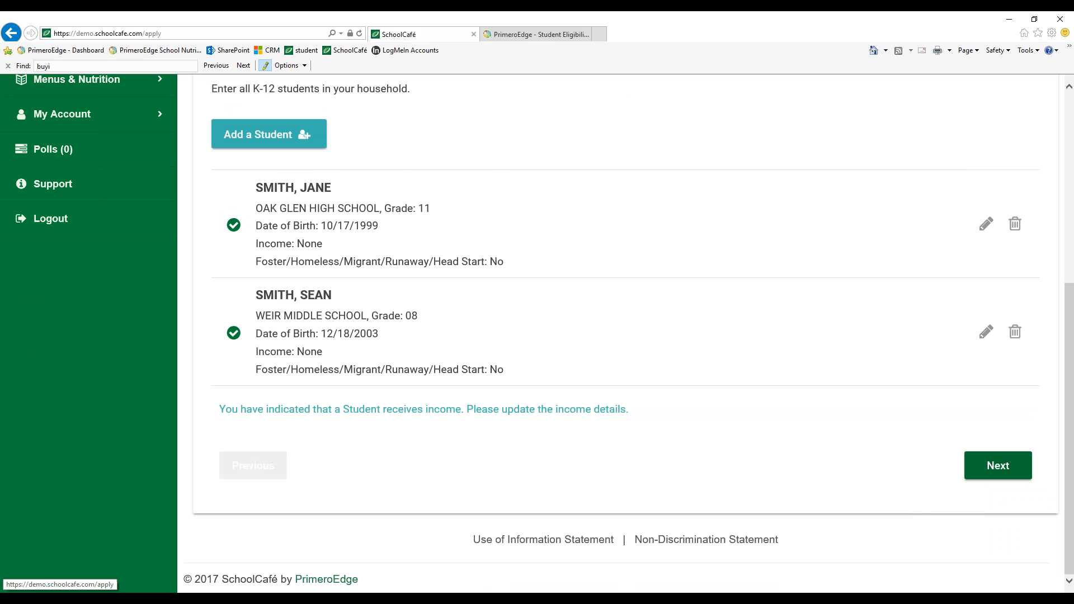
Edit the second student's record and mark that this student receives income
scroll(755, 455, "up", 3)
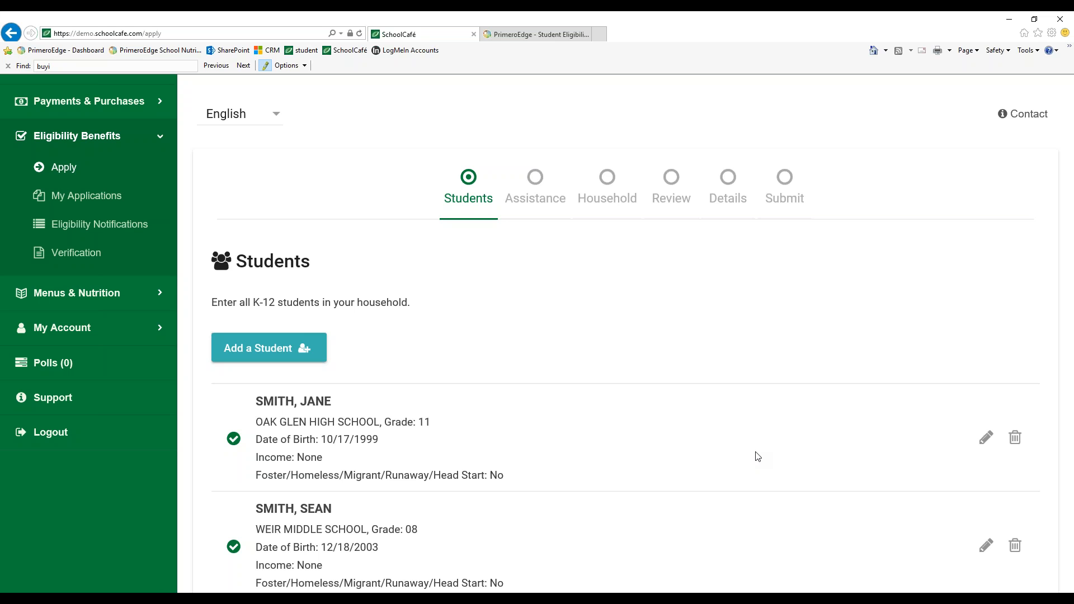
scroll(623, 446, "down", 2)
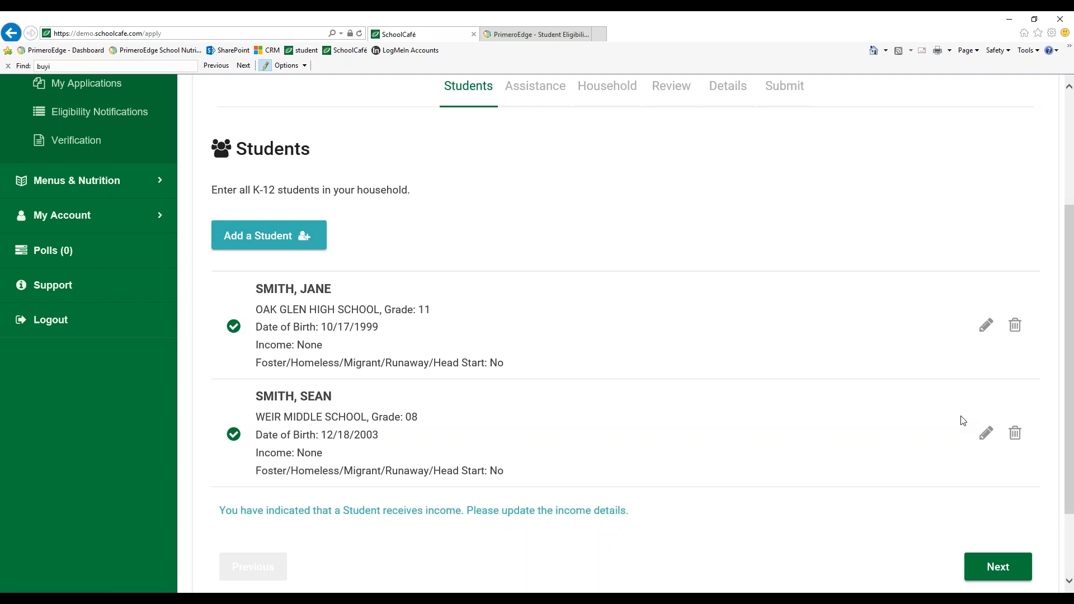
left_click(986, 436)
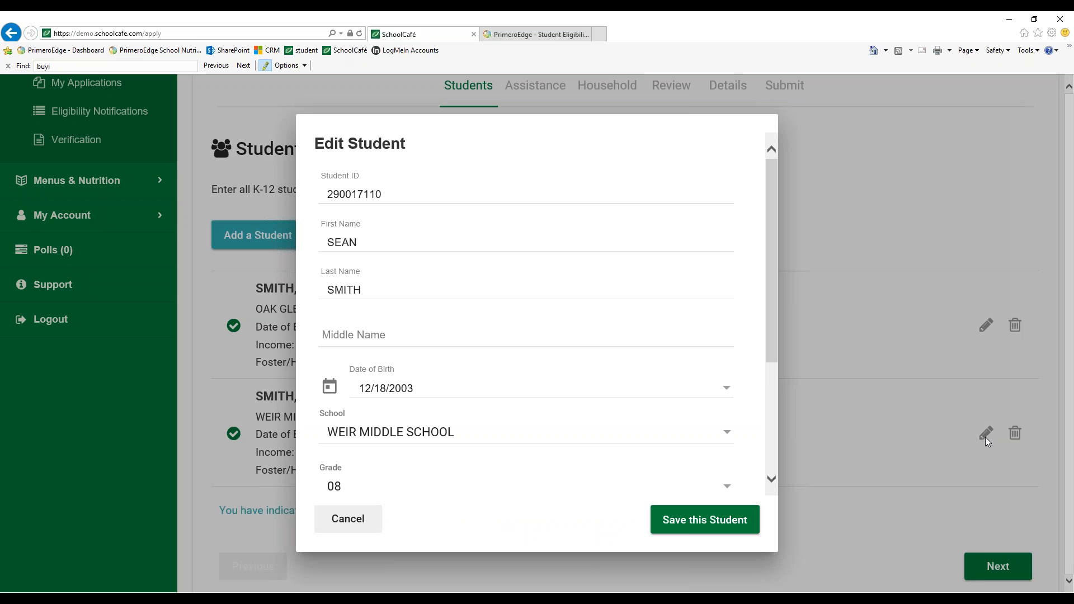
scroll(613, 286, "down", 3)
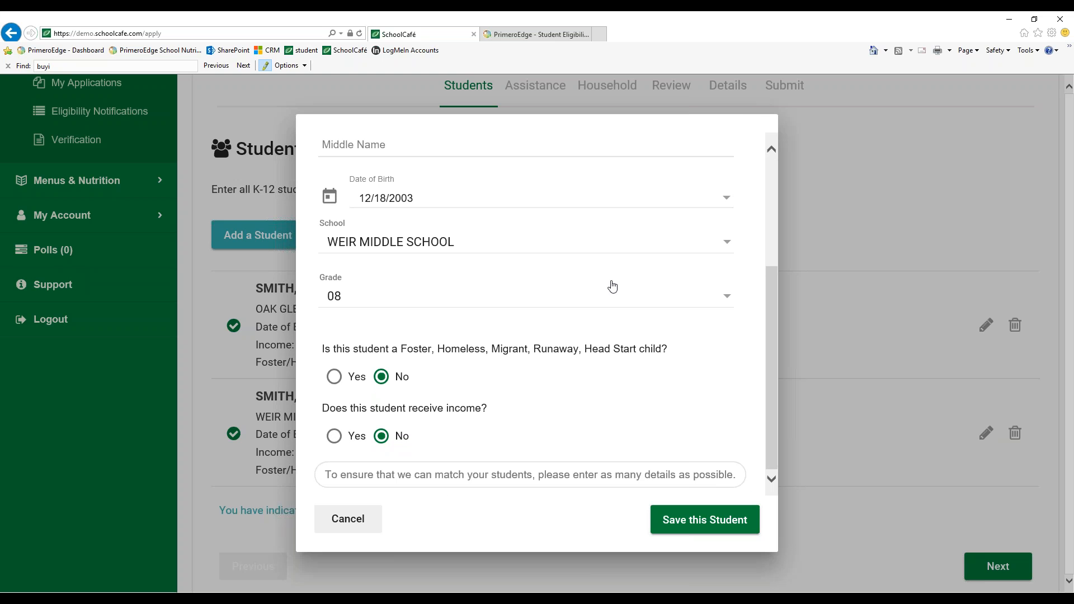
left_click(334, 437)
Enter the second student's work income as 50 with a Weekly frequency and save the student
scroll(347, 439, "down", 1)
scroll(464, 411, "down", 3)
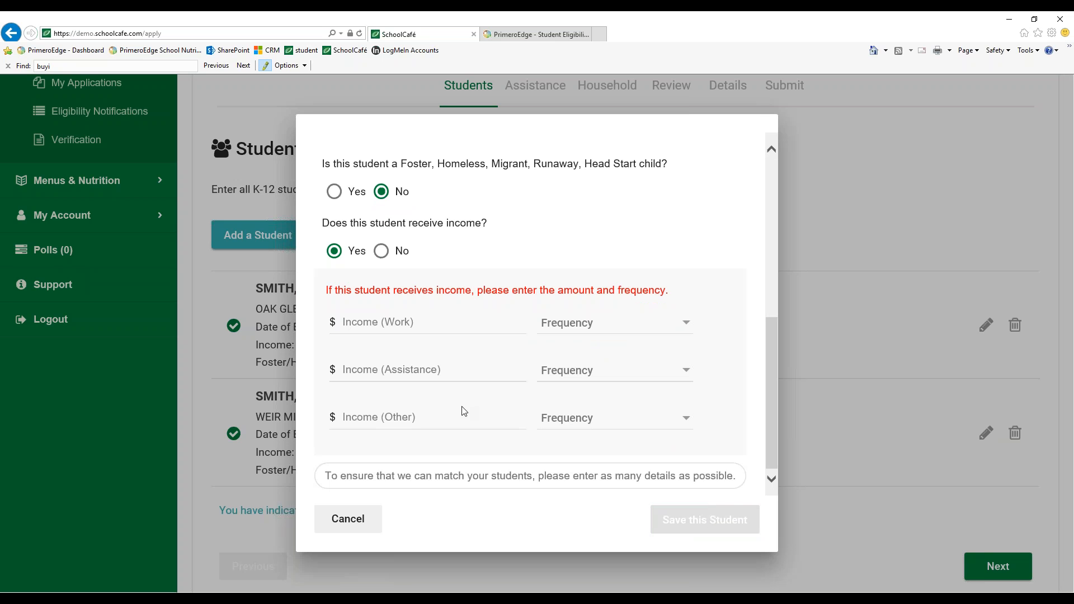
left_click(391, 321)
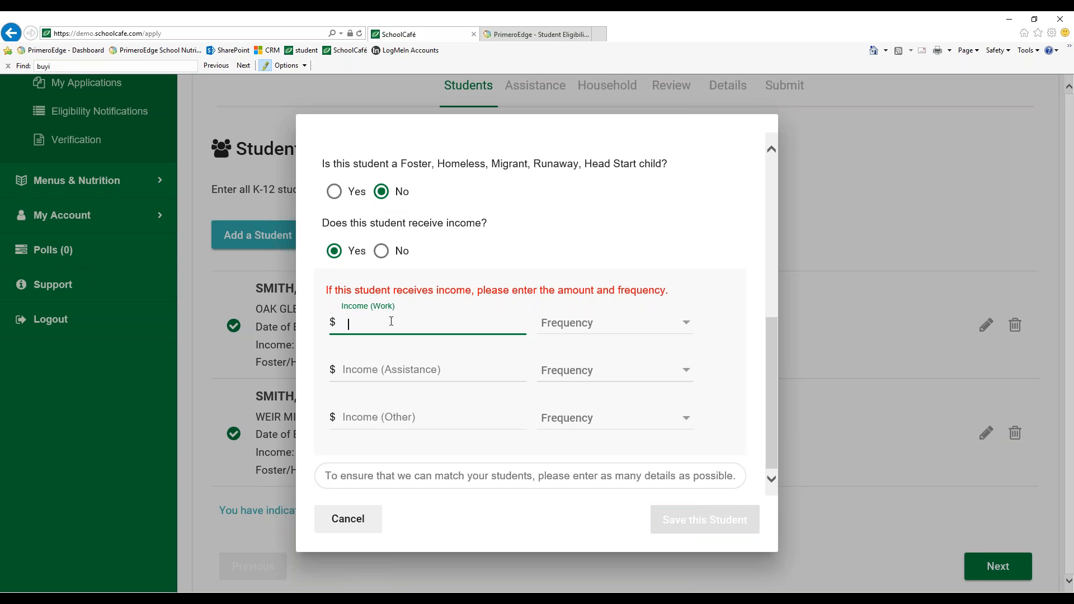
type("50")
left_click(575, 330)
left_click(566, 362)
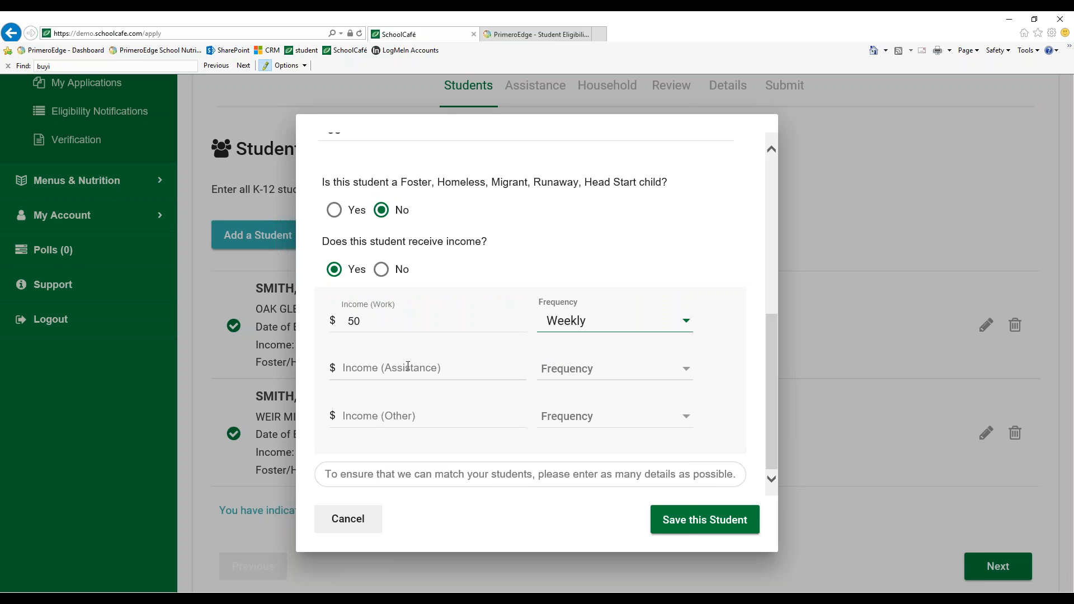
left_click(376, 417)
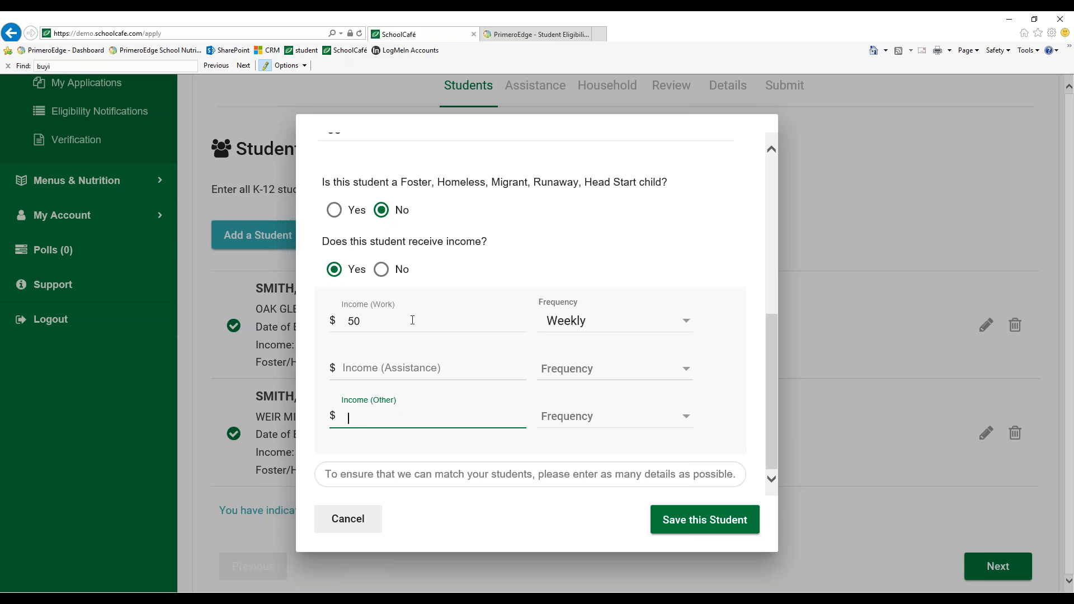
left_click(678, 526)
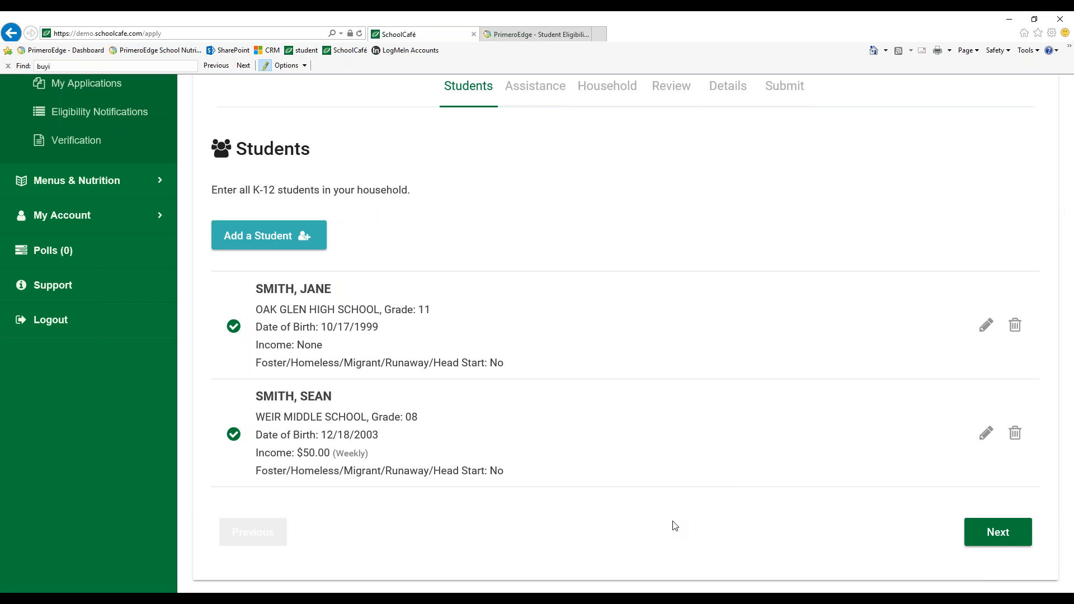
Review the income and foster details listed for both students on the Students page
left_click_drag(256, 453, 334, 453)
left_click(362, 451)
triple_click(363, 452)
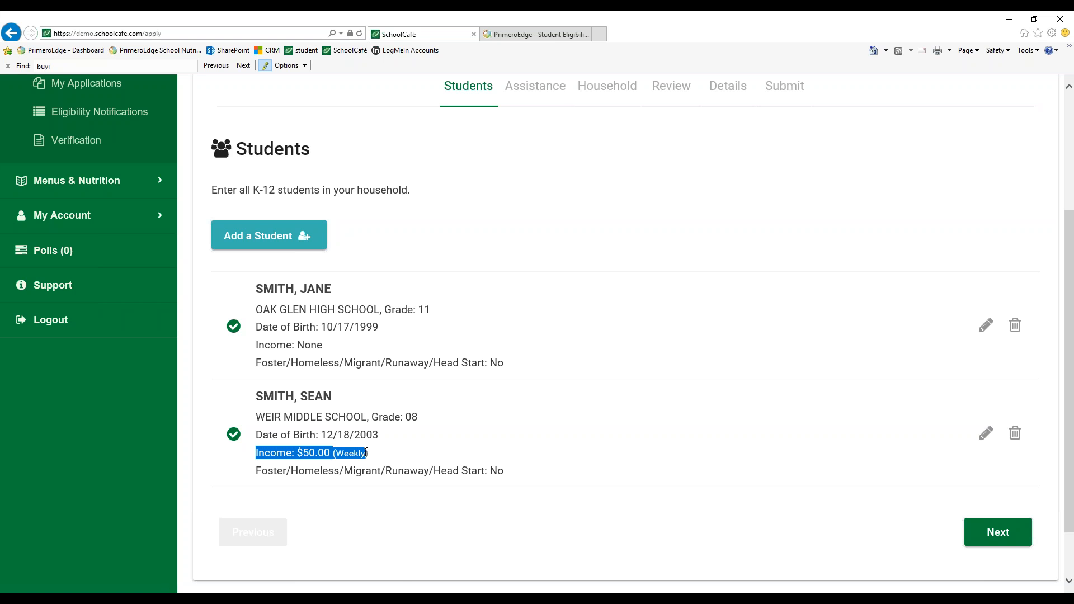
left_click_drag(260, 346, 344, 342)
left_click(345, 342)
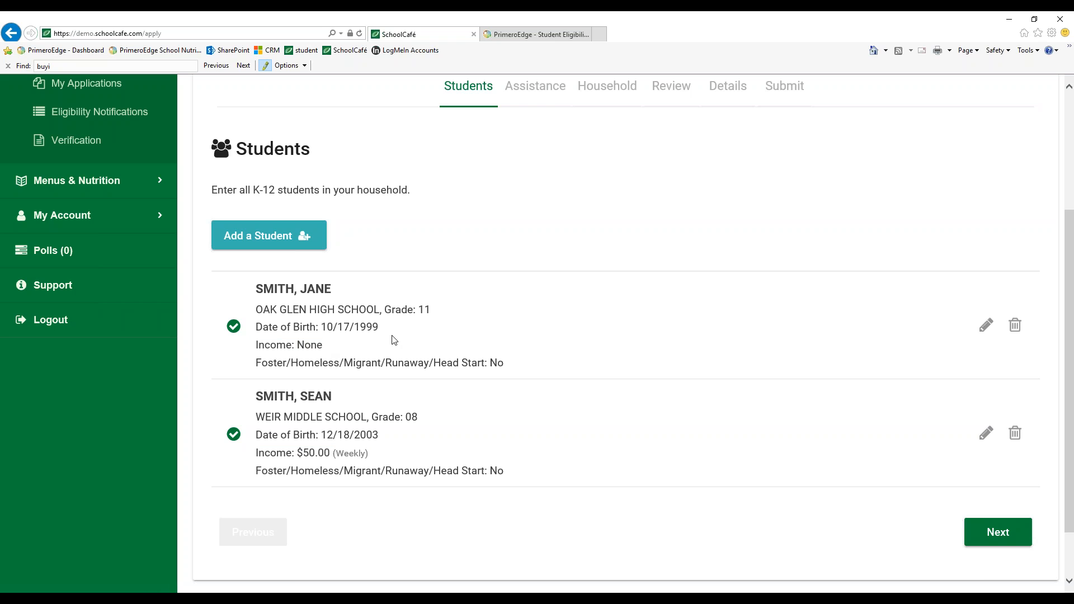
left_click_drag(261, 362, 386, 361)
left_click(387, 361)
left_click_drag(509, 472, 274, 485)
left_click(624, 437)
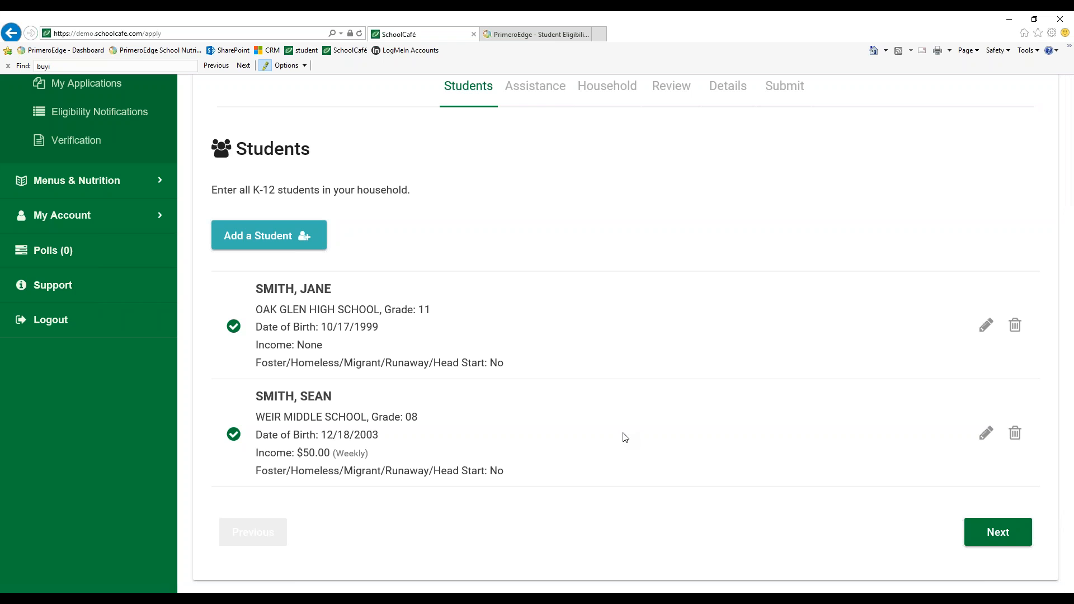
Continue from the Students page through the Assistance page to the Household page
left_click(1001, 534)
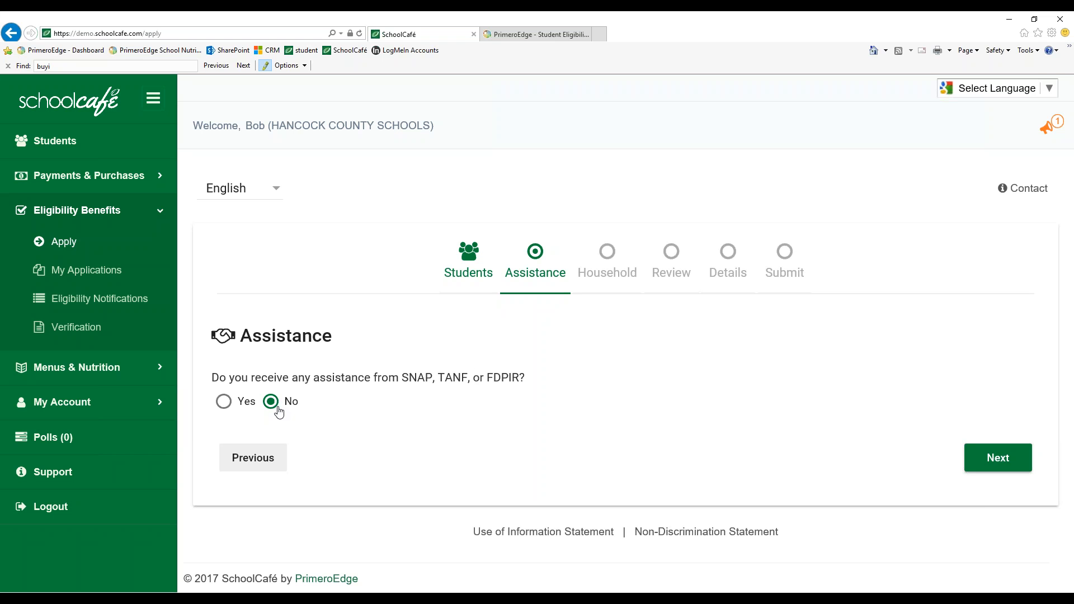
left_click(998, 458)
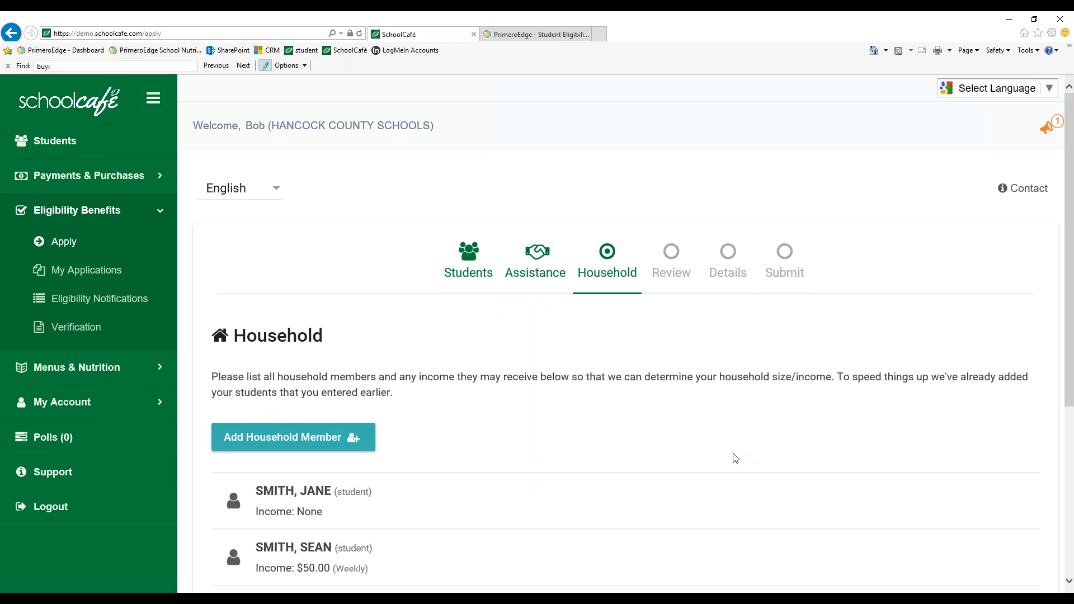
Remove the last listed household member, the baby, from the household and confirm the removal
scroll(735, 458, "down", 2)
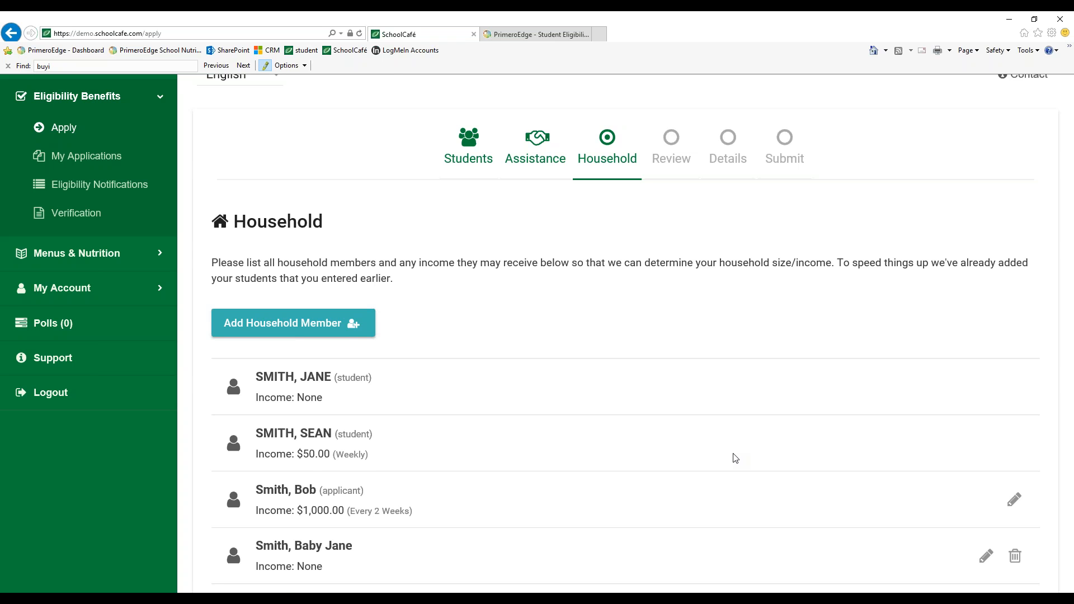
scroll(735, 458, "down", 2)
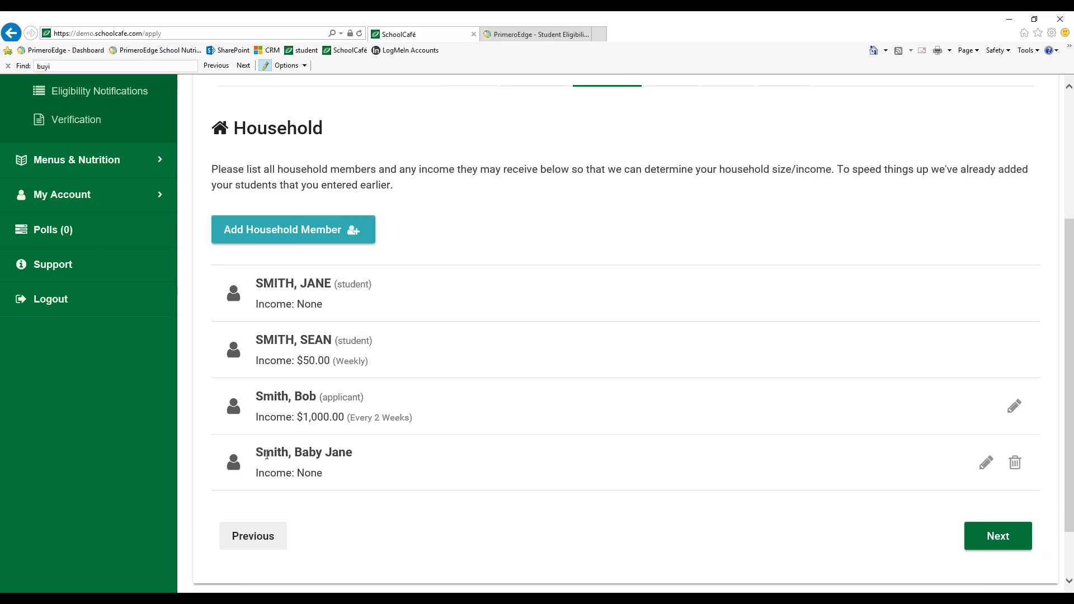
left_click(1015, 462)
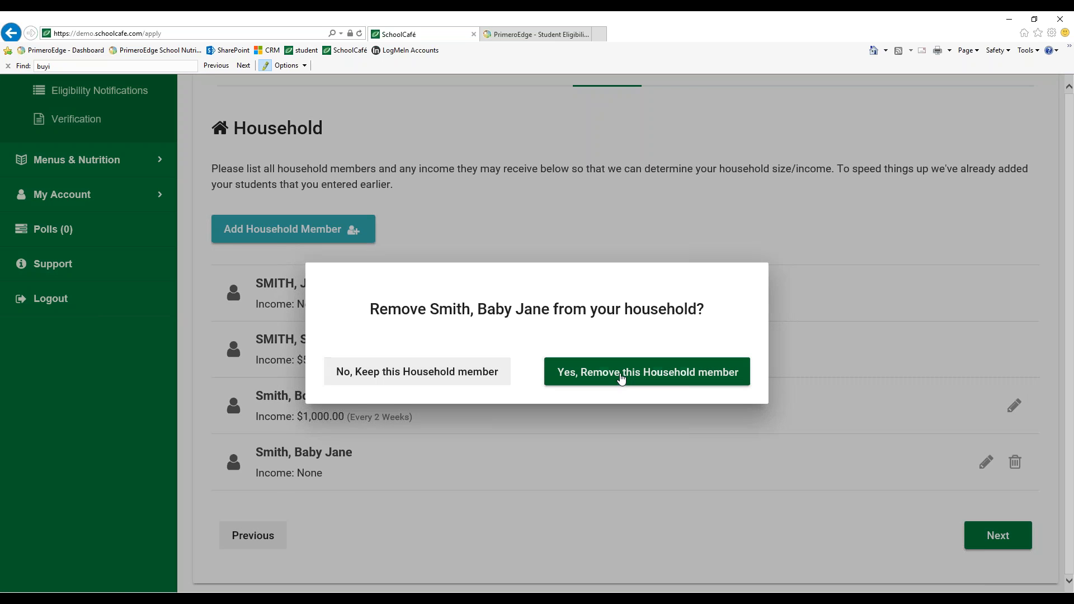
left_click(730, 372)
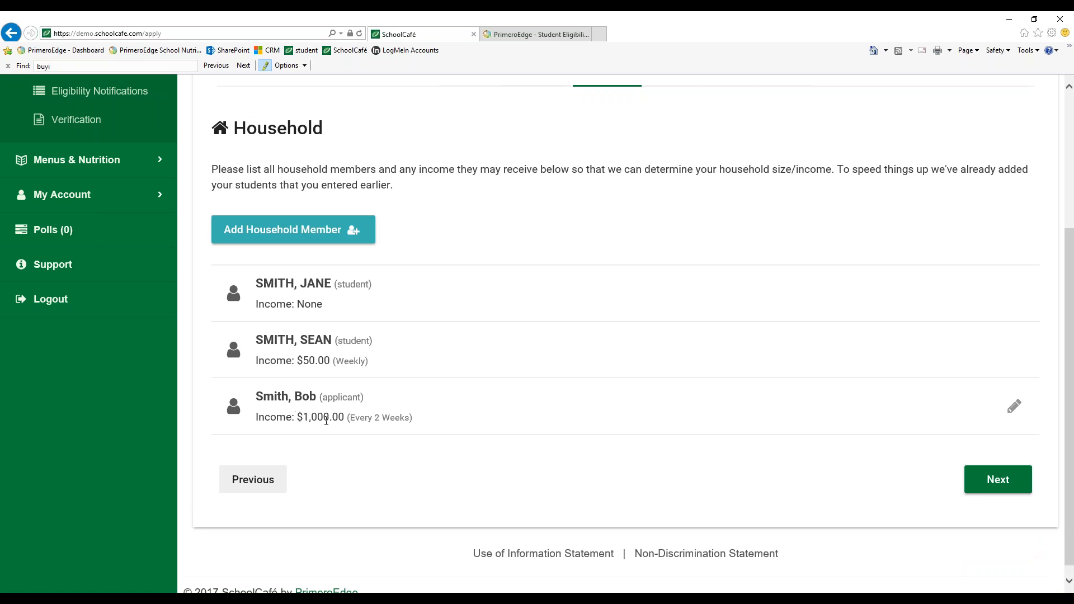
Edit the applicant's record, clear the work income, answer No to receiving income, and save the member
left_click(1014, 407)
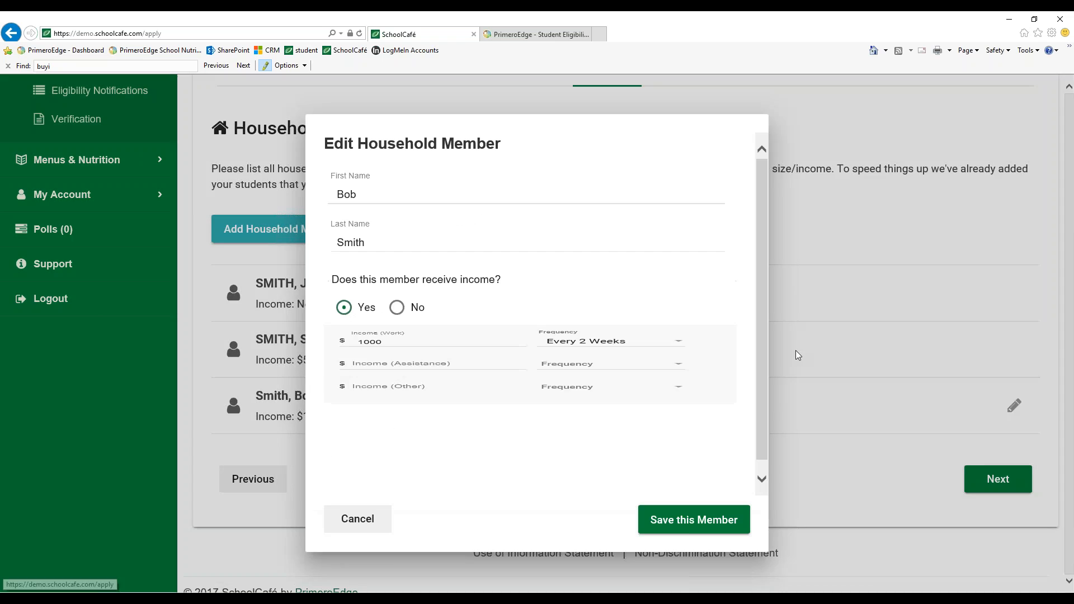
left_click_drag(394, 362, 344, 354)
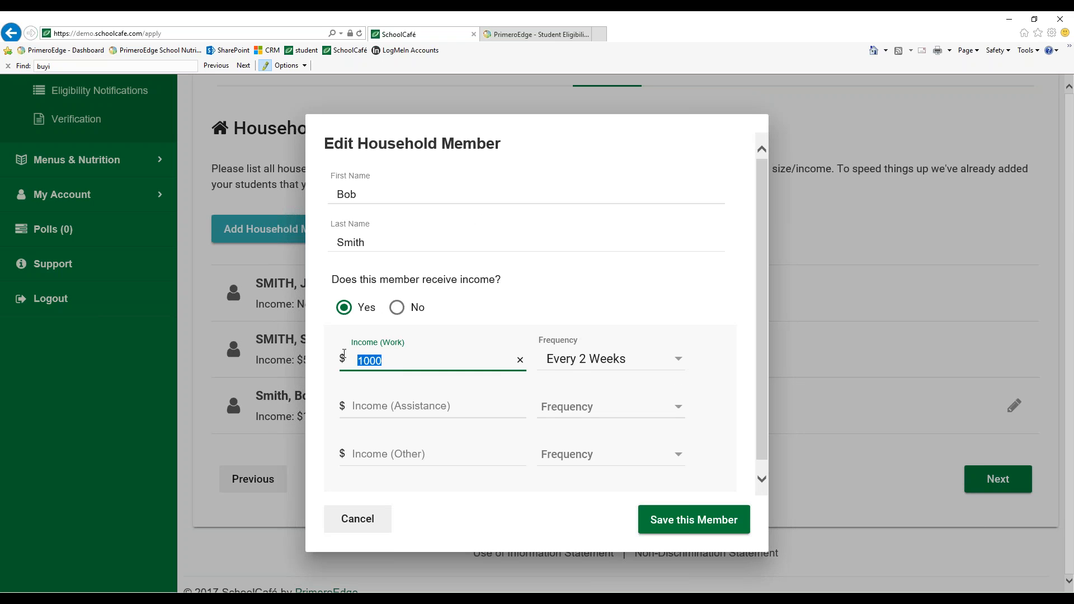
key("BackSpace")
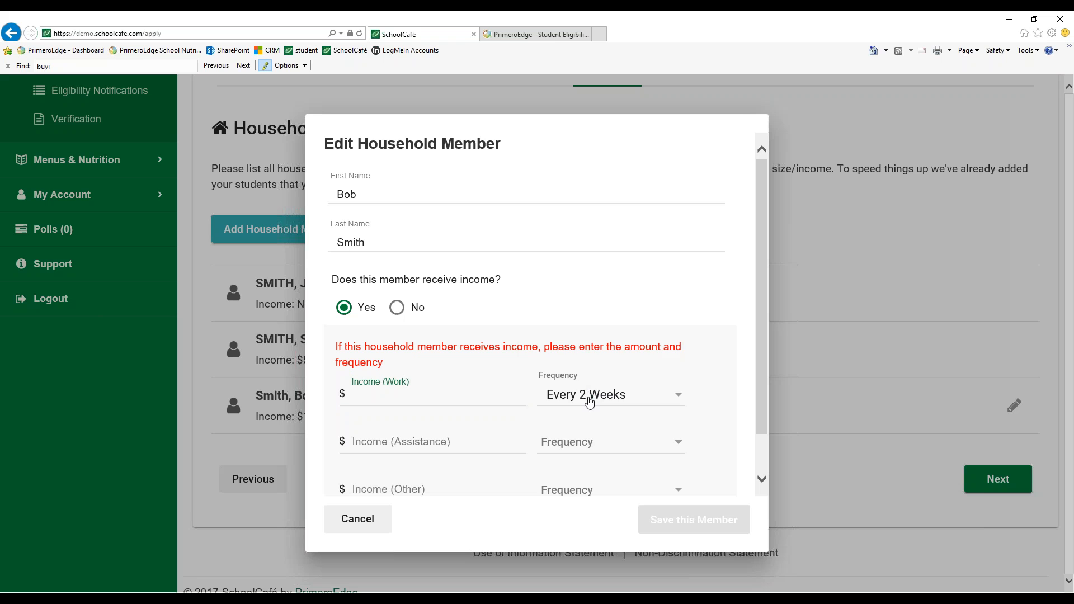
left_click(587, 398)
left_click(398, 313)
left_click(398, 309)
left_click(652, 442)
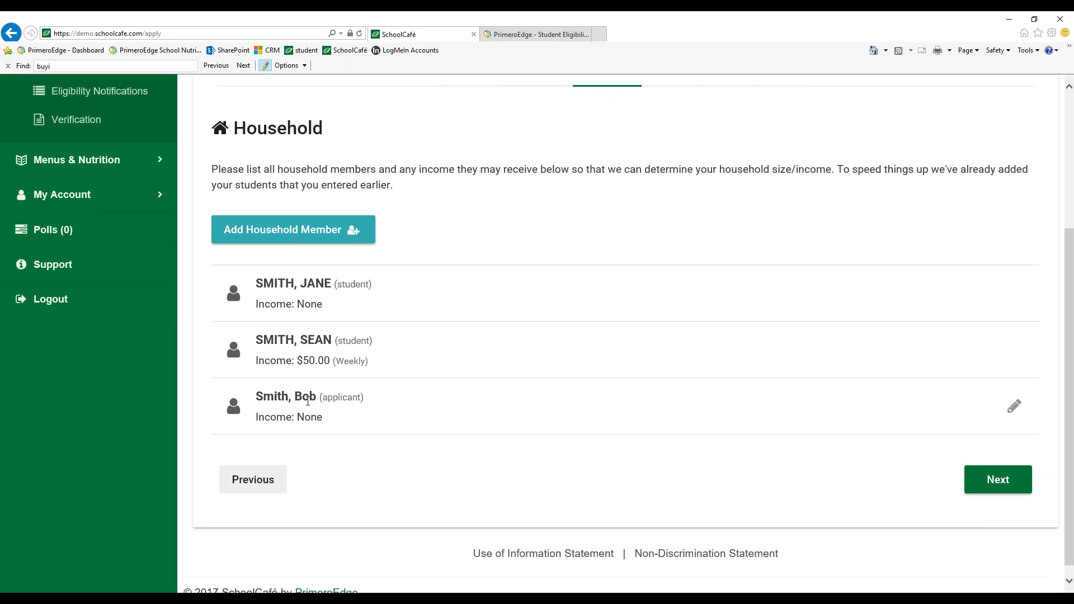
Open a new household member form and enter the member's first and last name
left_click_drag(341, 416, 289, 408)
left_click(400, 436)
scroll(346, 290, "up", 1)
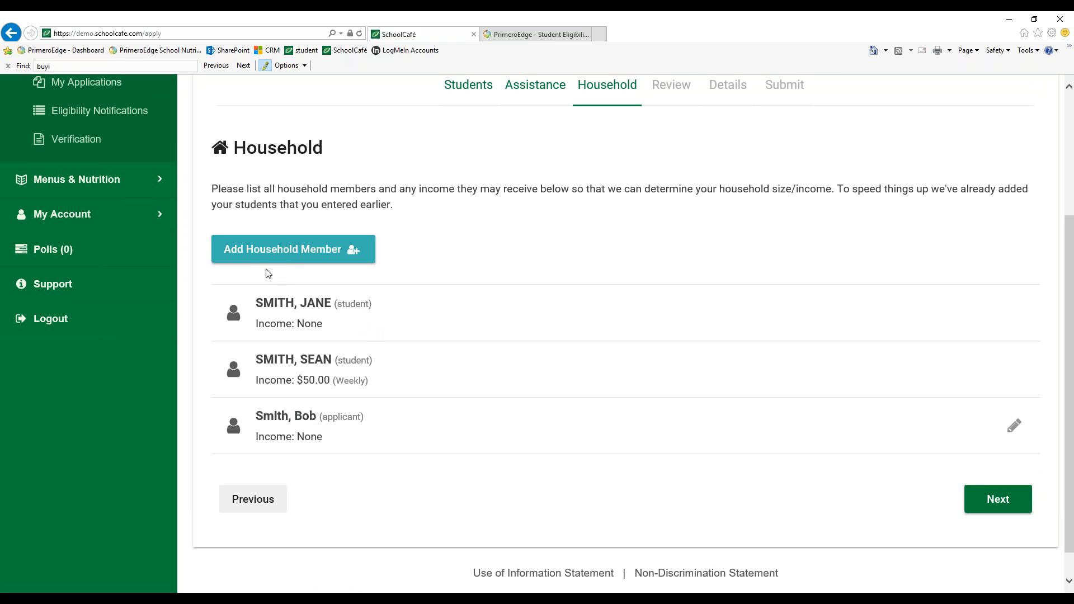
left_click(349, 253)
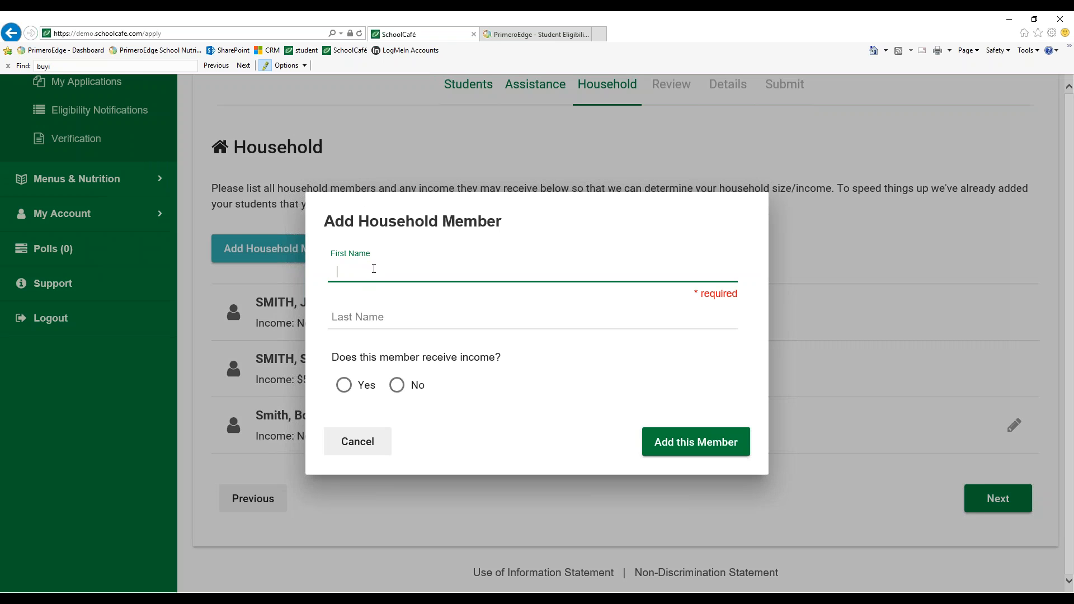
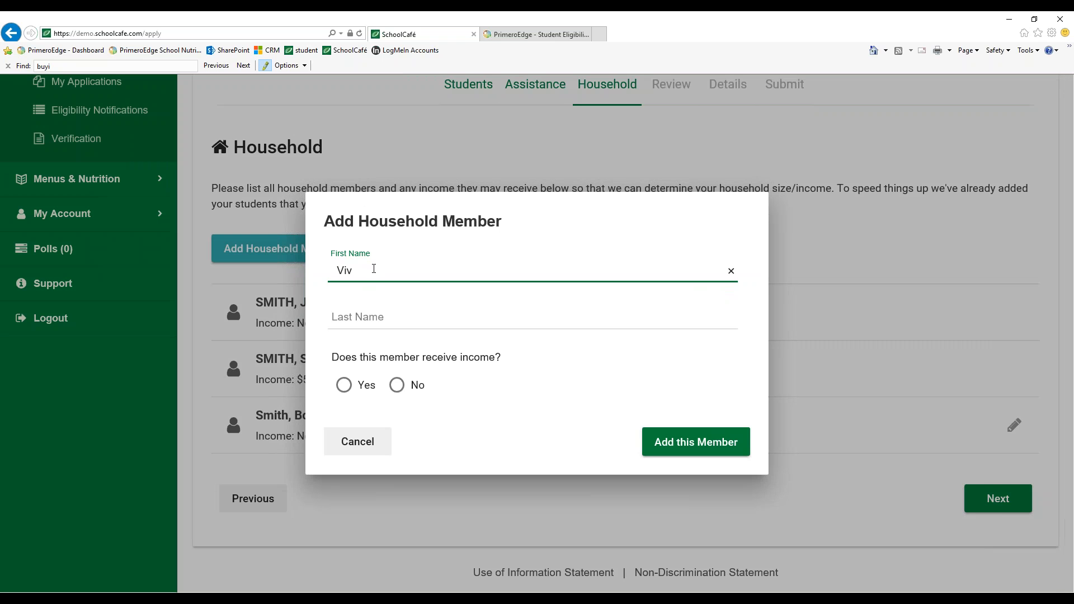
key("Tab")
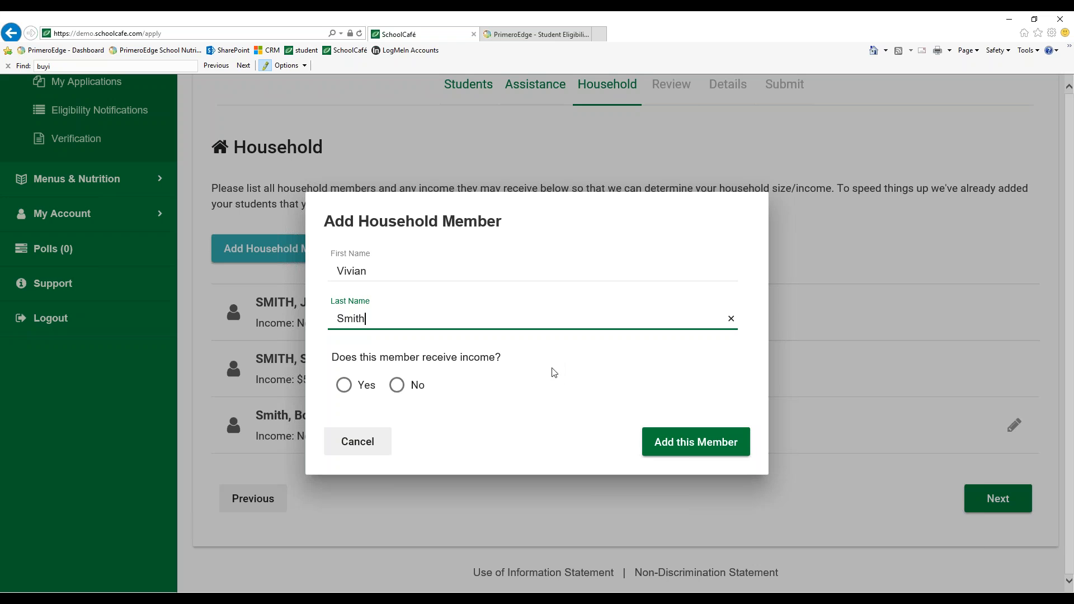
Answer Yes to receiving income, enter 900 work income with a Weekly frequency, and add the member
left_click(343, 385)
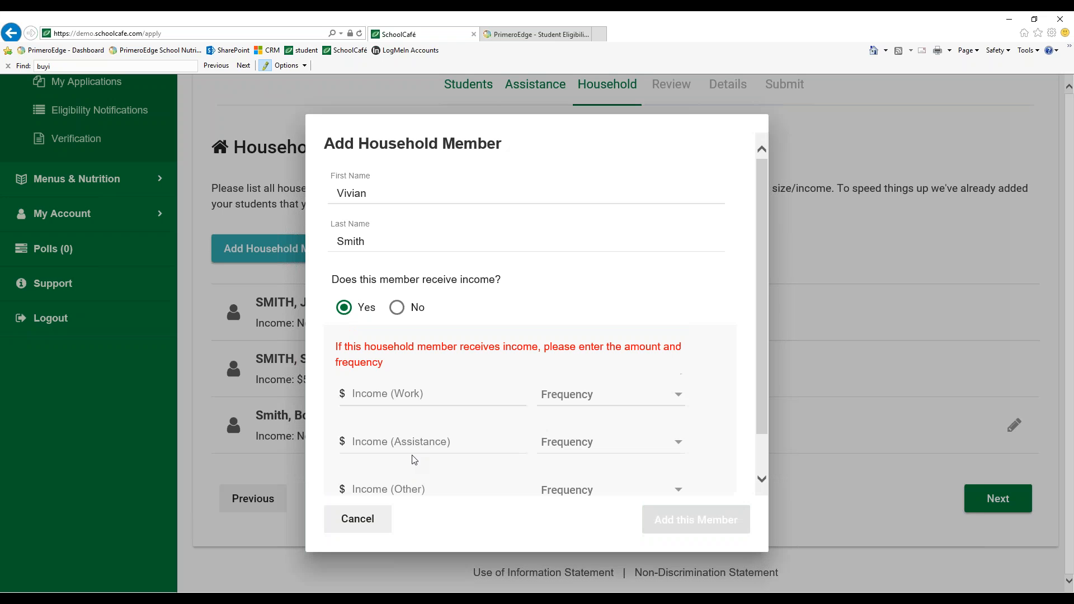
scroll(453, 441, "down", 1)
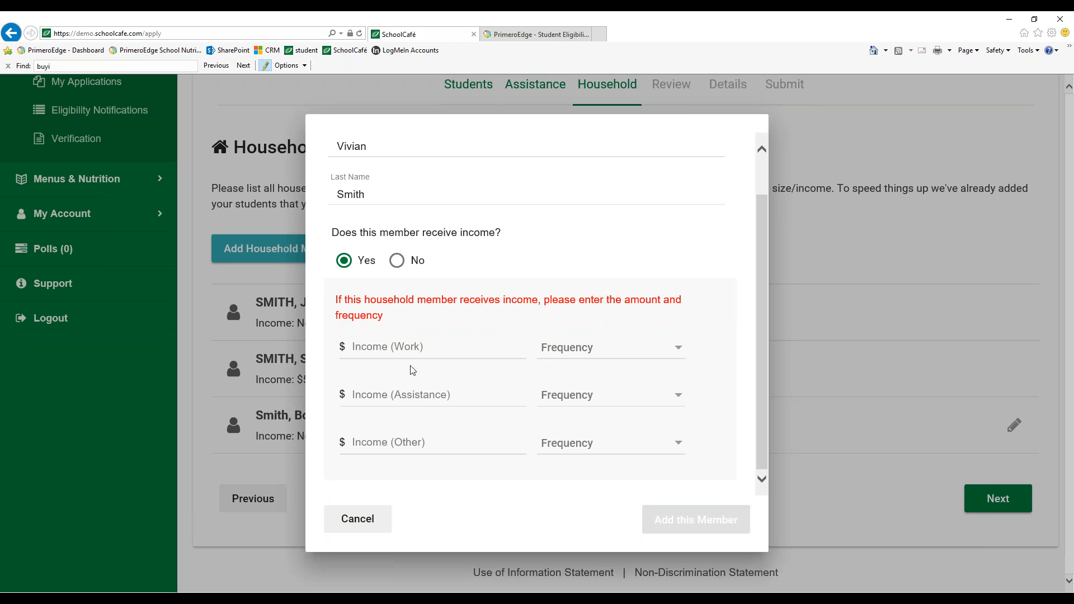
left_click(436, 351)
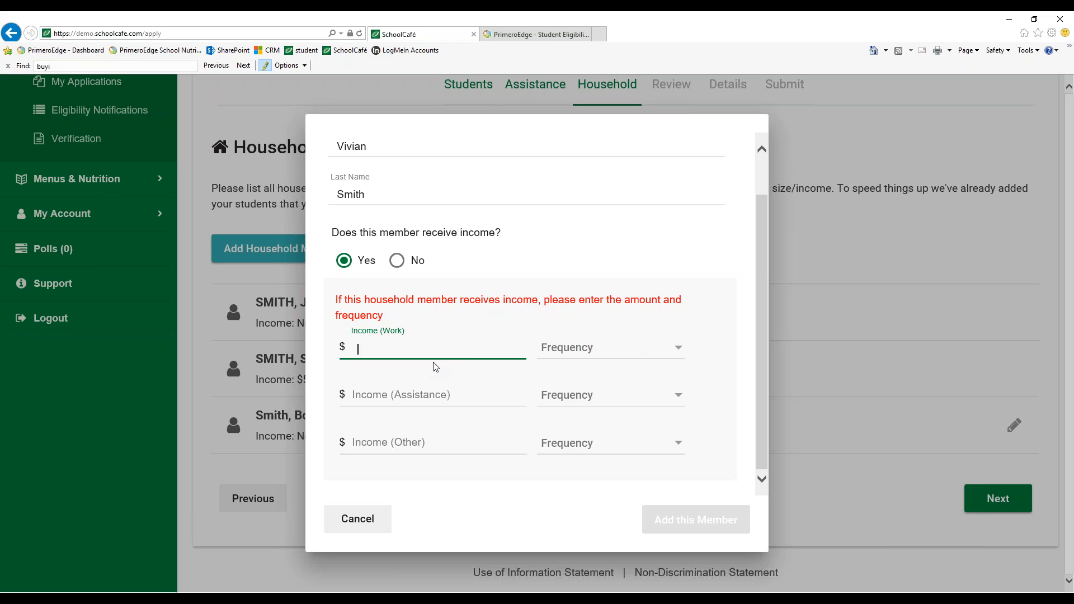
type("900")
left_click(576, 358)
left_click(568, 385)
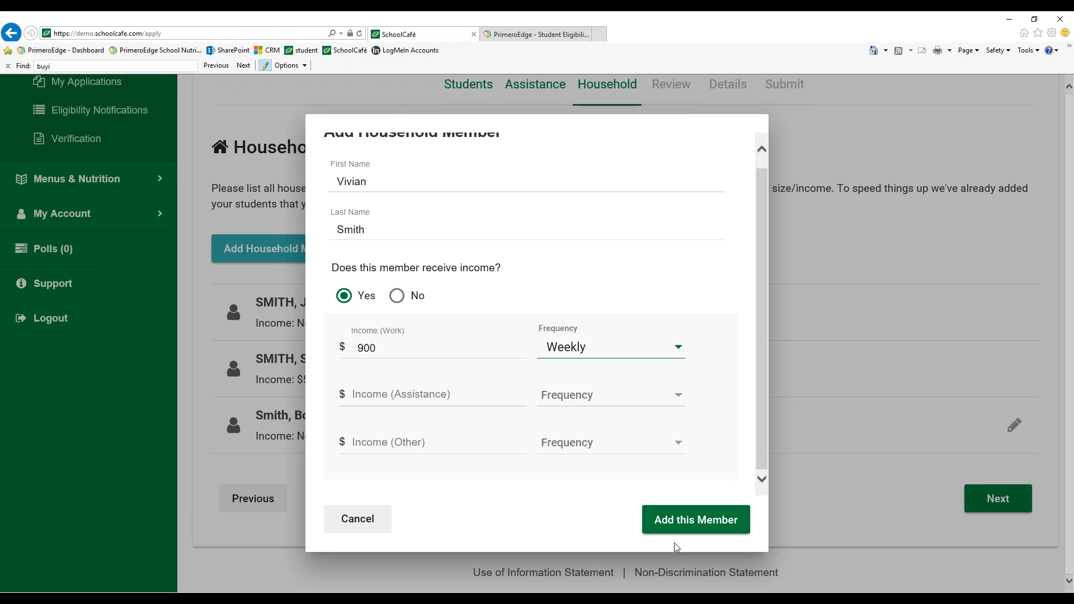
left_click(673, 528)
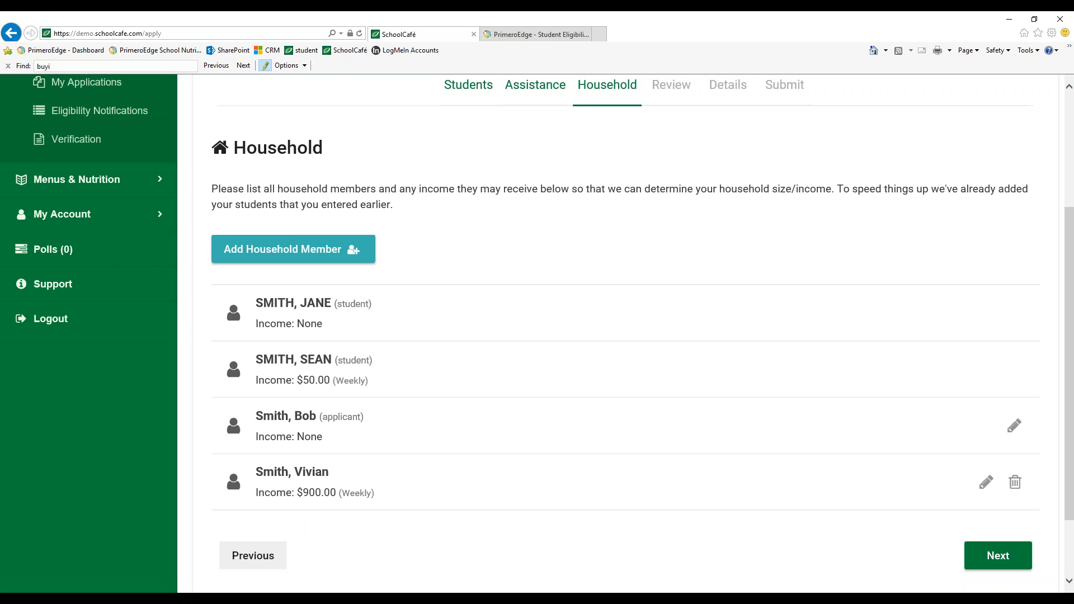
Open another new household member form and enter this member's first and last name in their separate fields
scroll(652, 513, "down", 1)
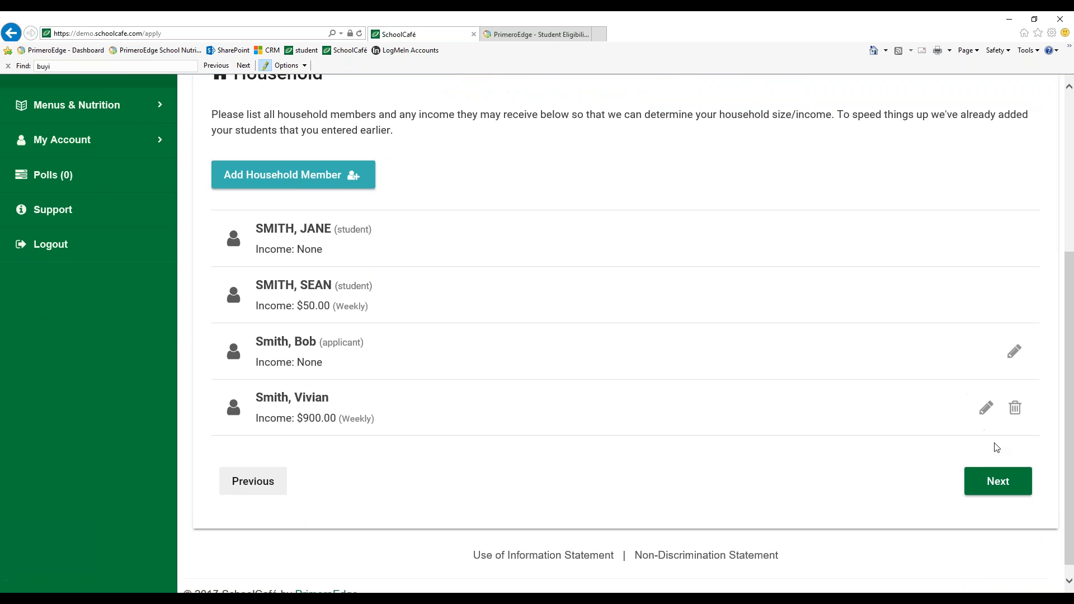
left_click(327, 176)
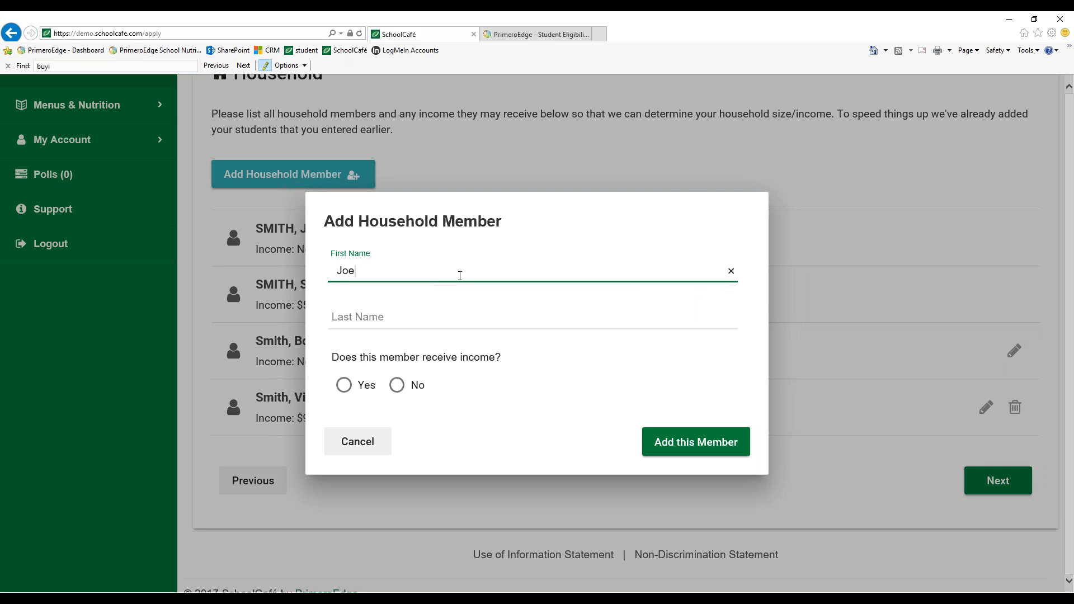
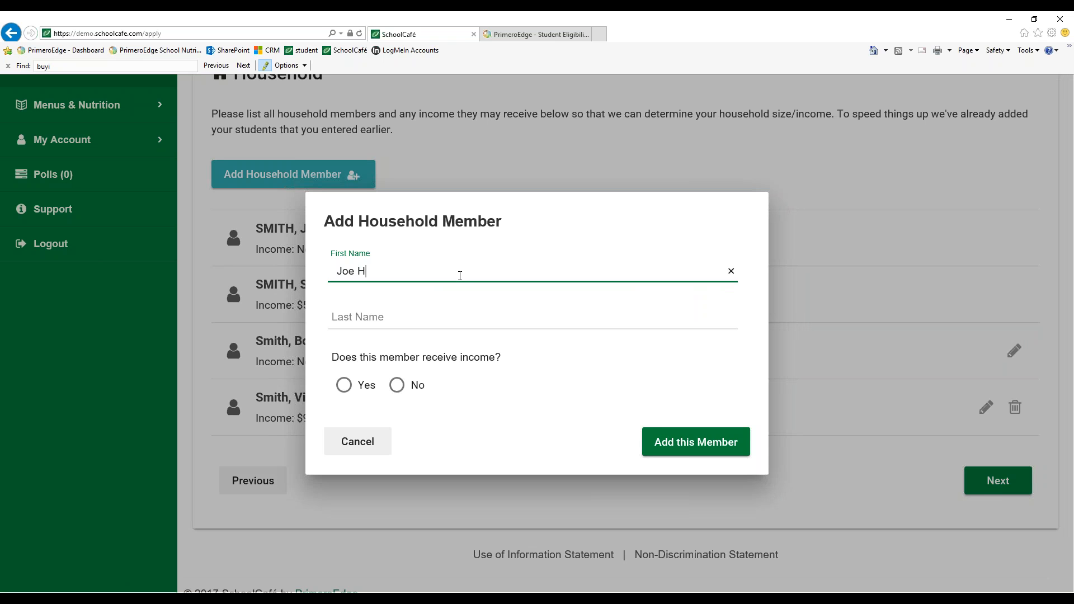
left_click(408, 313)
type("Harper")
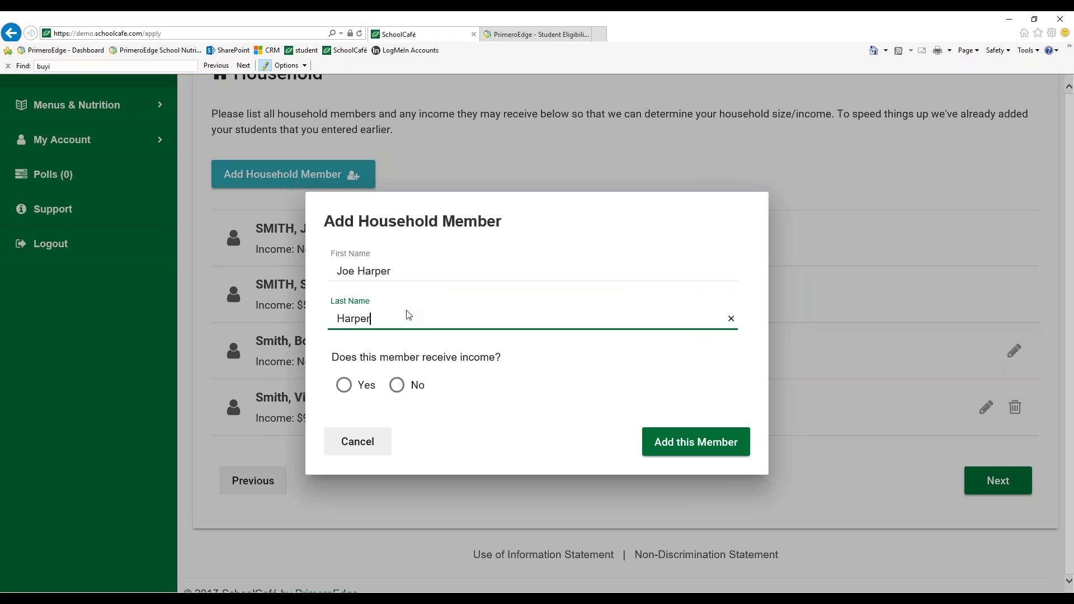
double_click(379, 273)
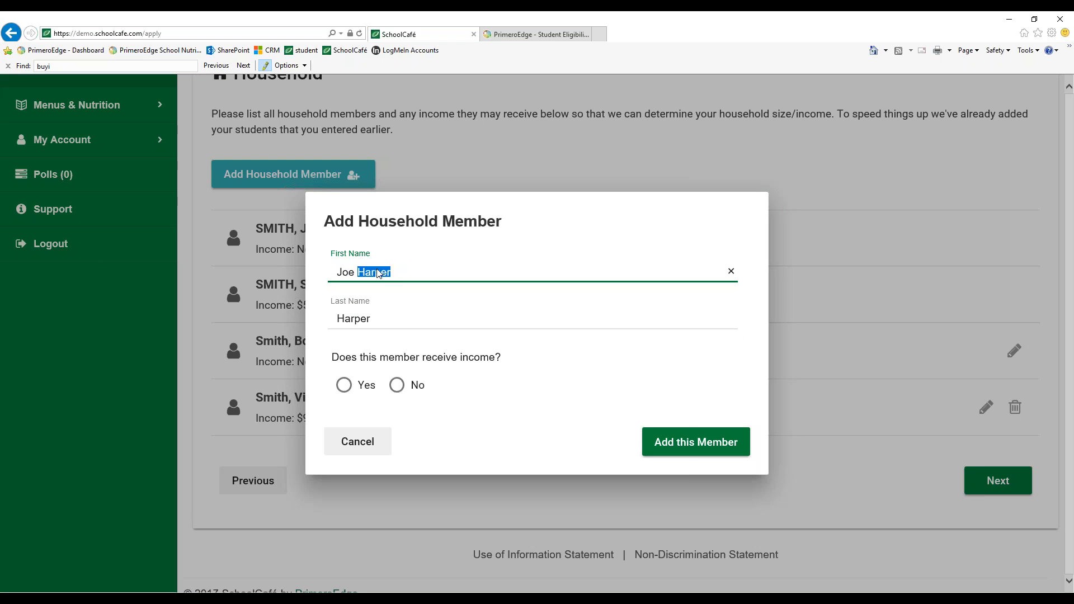
key("BackSpace")
left_click(421, 320)
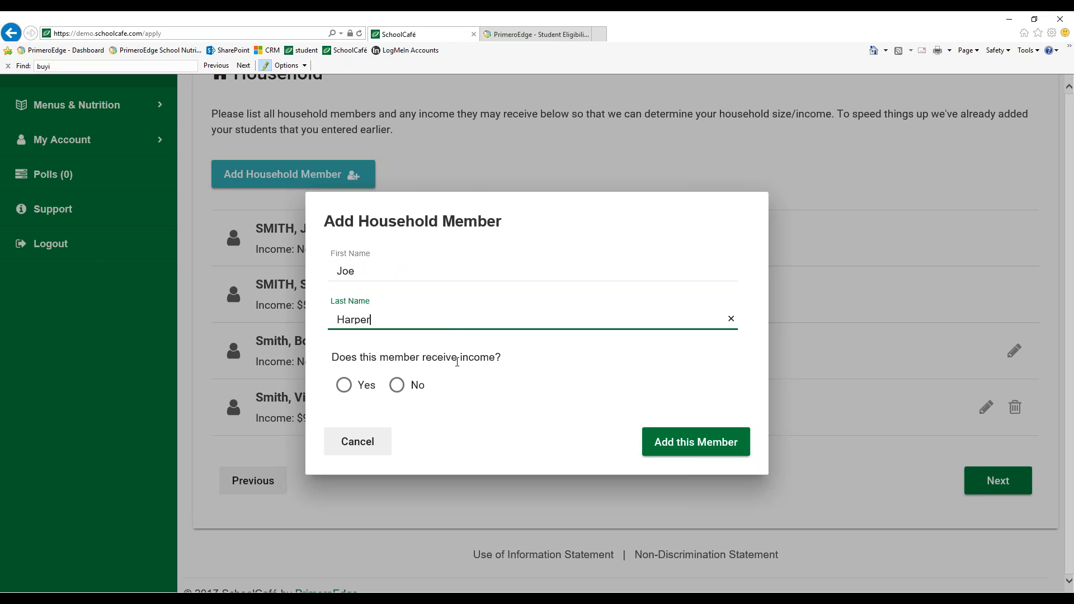
Answer Yes to receiving income, enter 100 work income with a Weekly frequency, and add the member
left_click(344, 385)
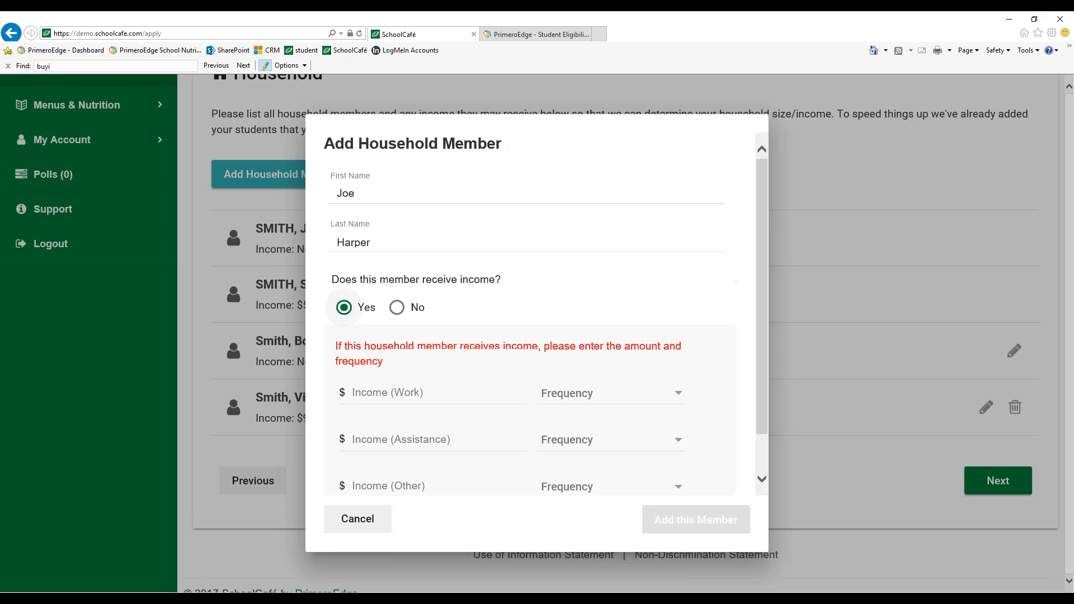
left_click(403, 397)
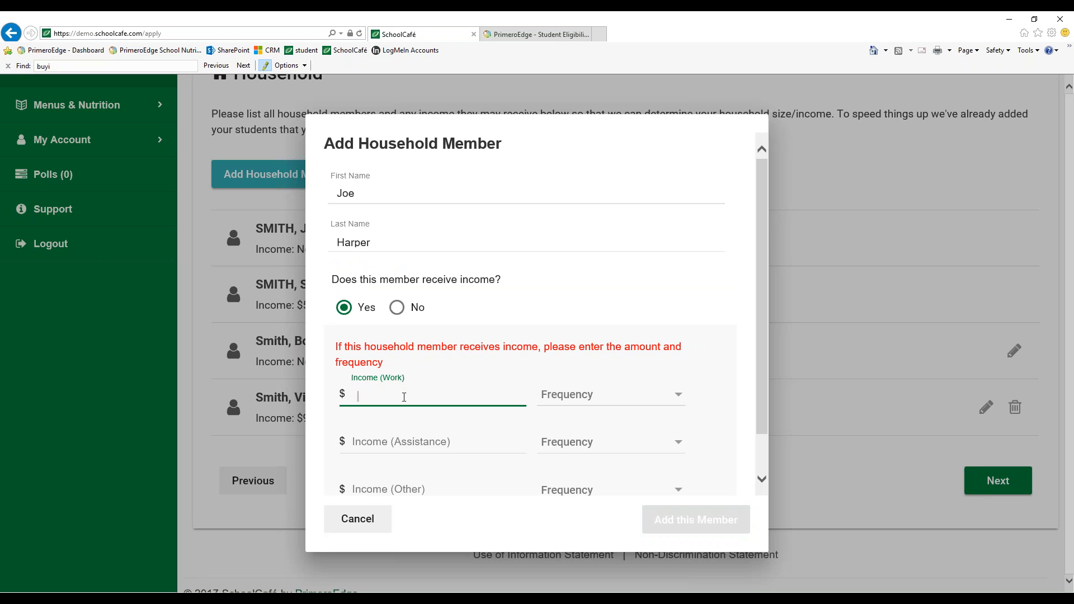
type("100")
left_click(574, 404)
left_click(560, 436)
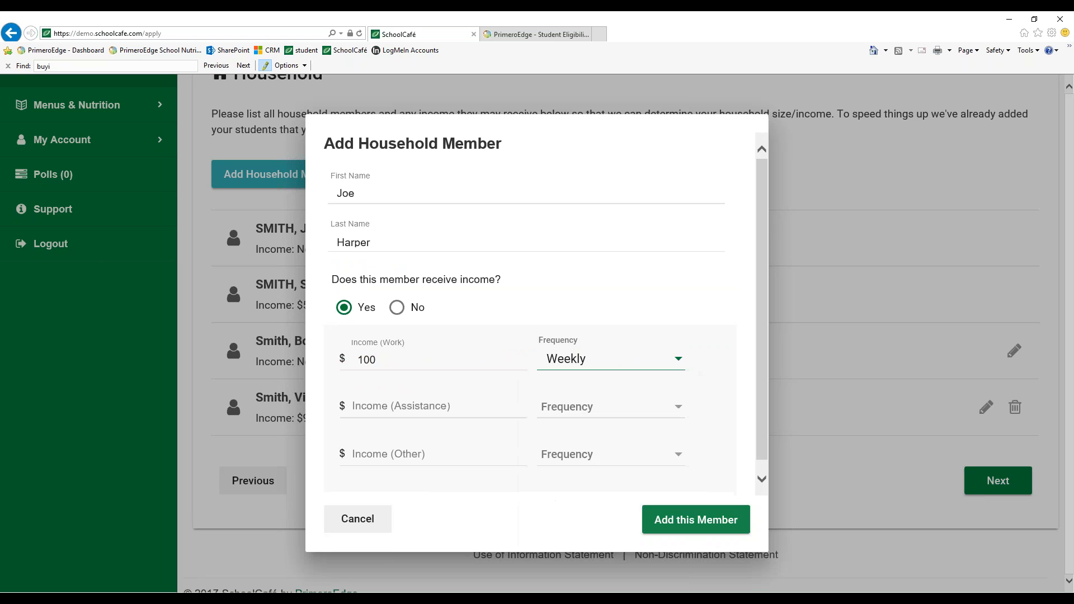
left_click(696, 520)
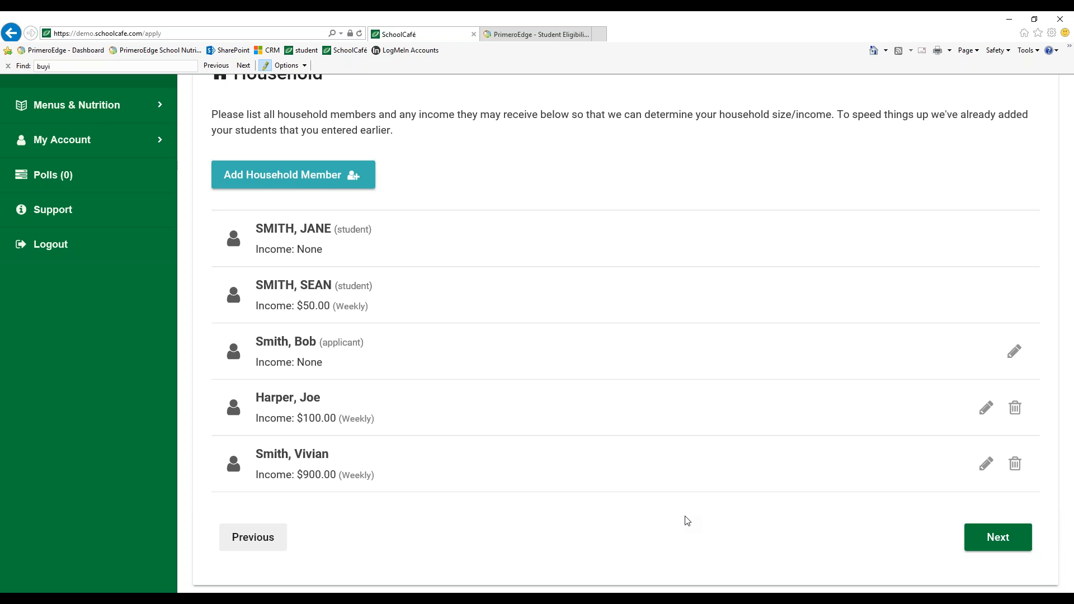
Continue to the review page and examine the students, assistance and household summaries
scroll(699, 494, "down", 1)
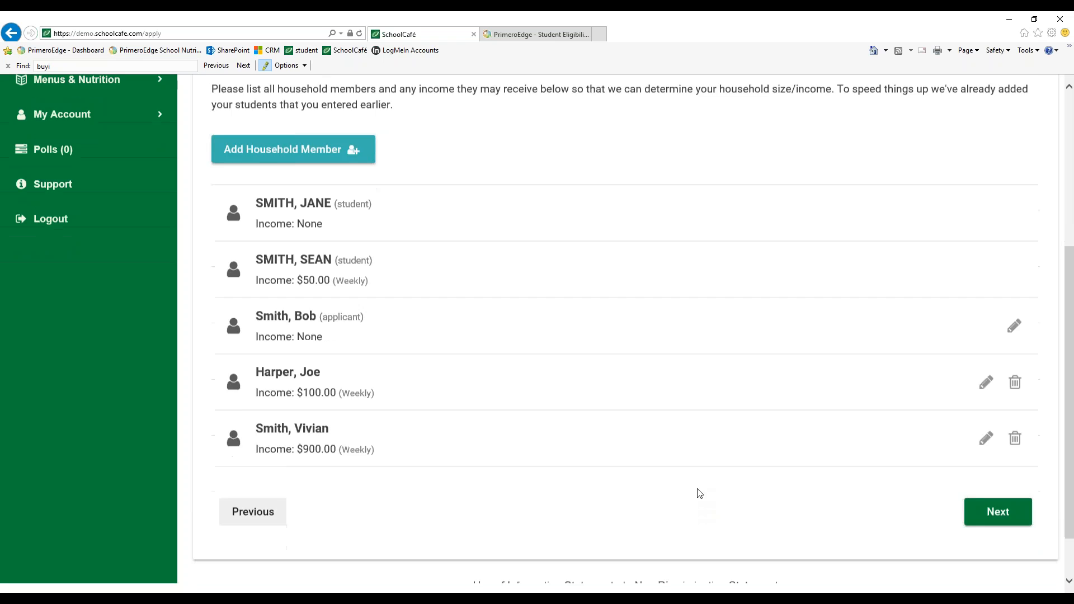
left_click(1003, 467)
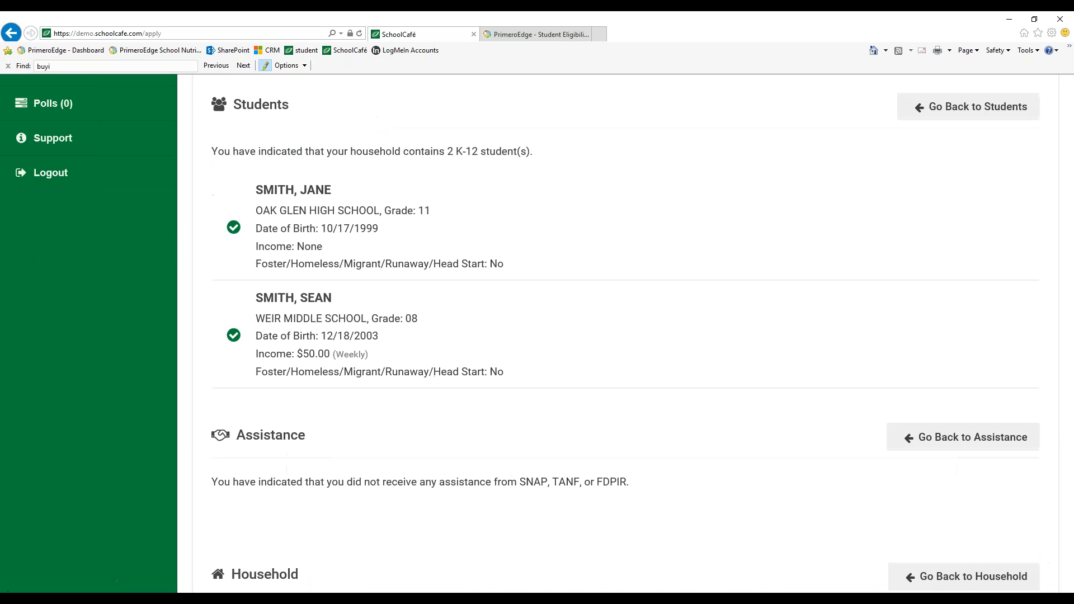
scroll(813, 462, "up", 3)
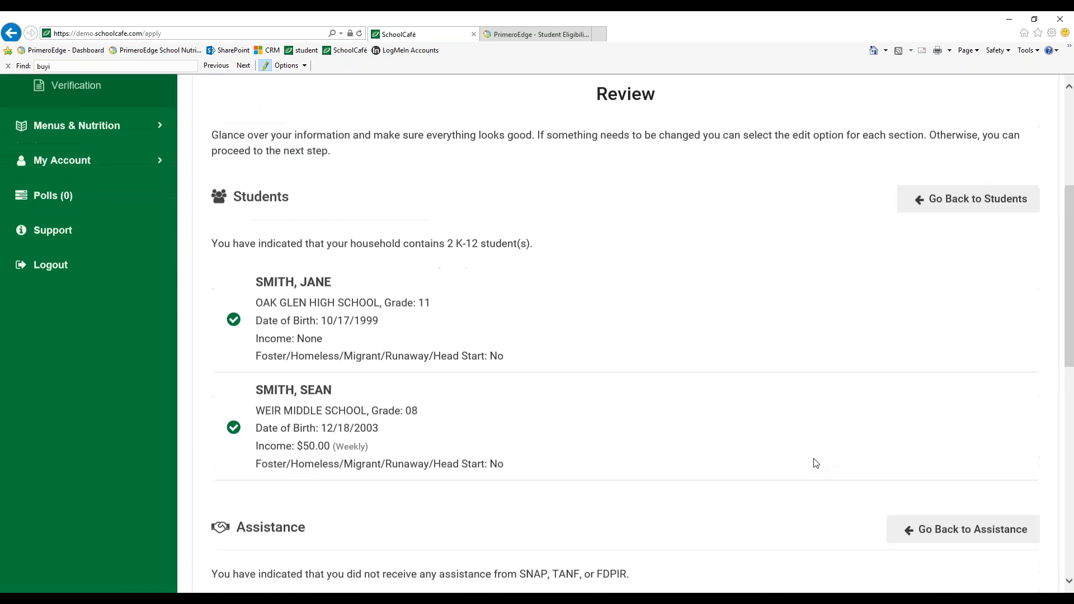
scroll(816, 463, "up", 1)
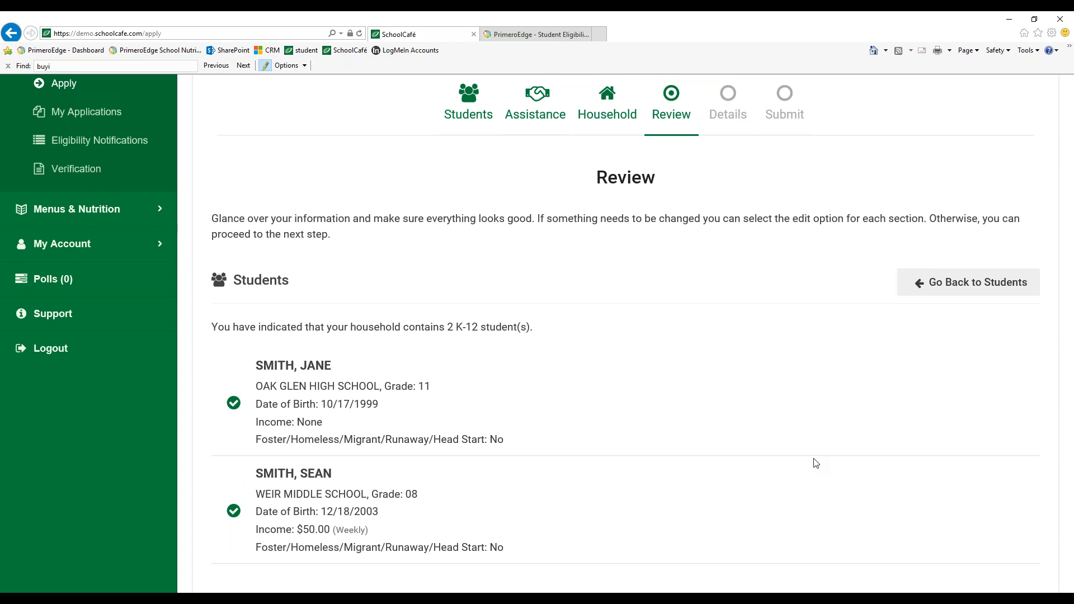
scroll(816, 463, "down", 1)
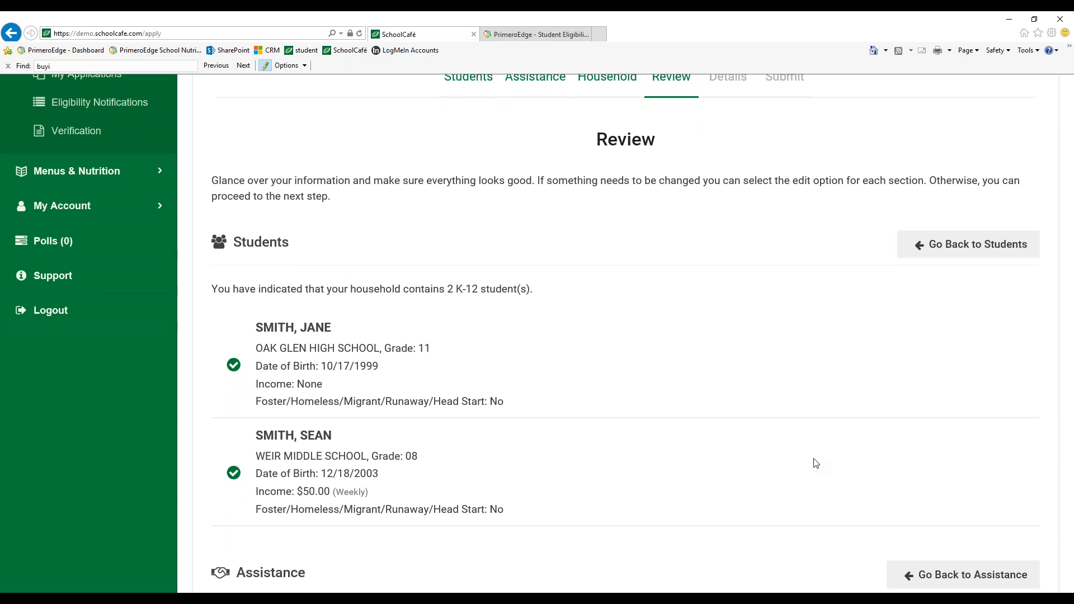
scroll(816, 464, "down", 1)
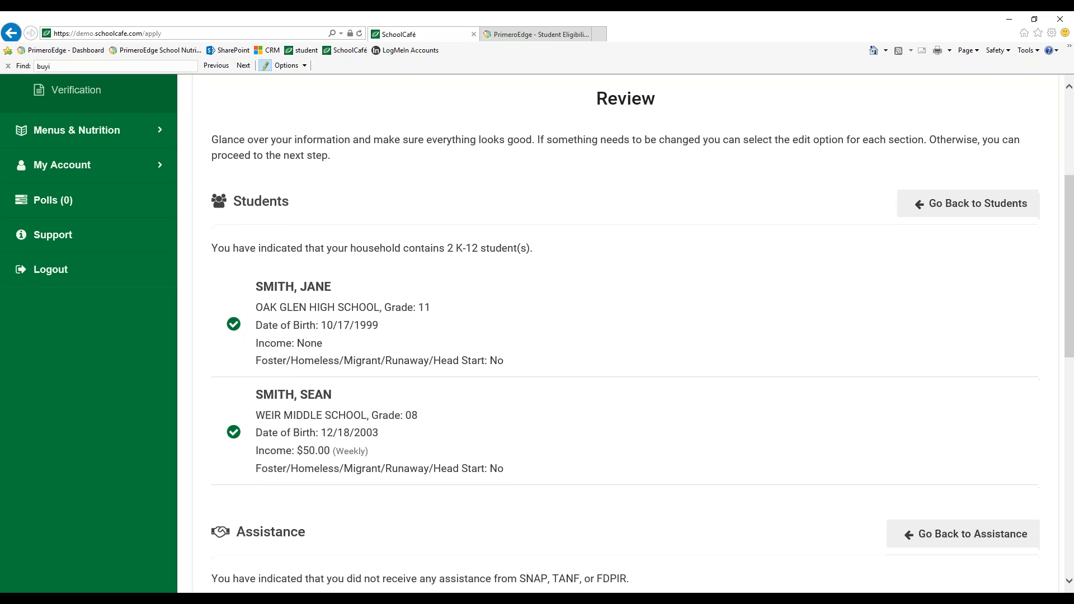
scroll(277, 418, "down", 1)
scroll(767, 240, "up", 1)
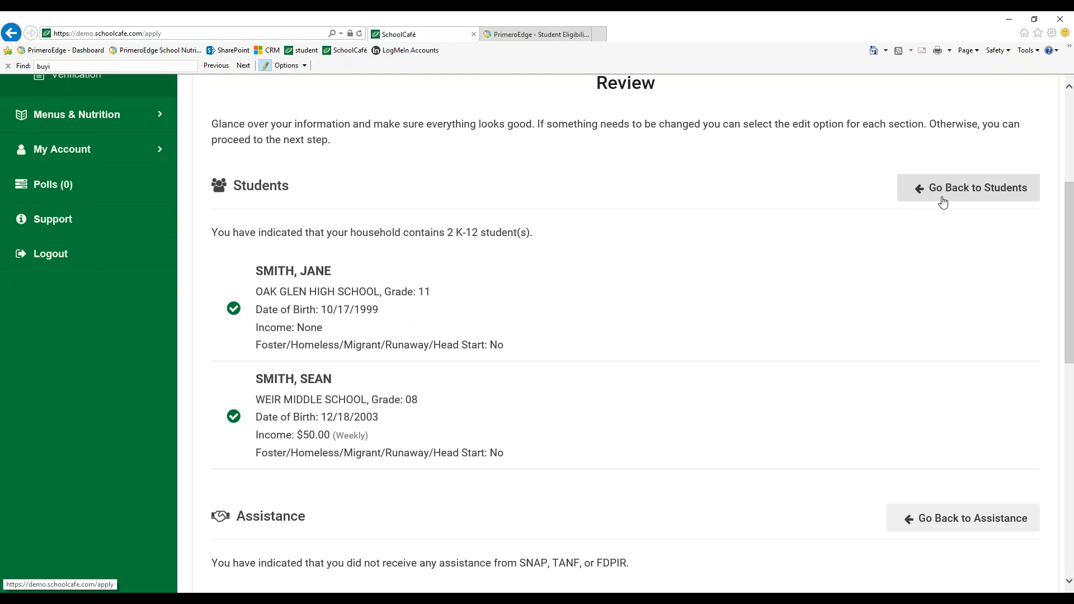
scroll(943, 202, "down", 3)
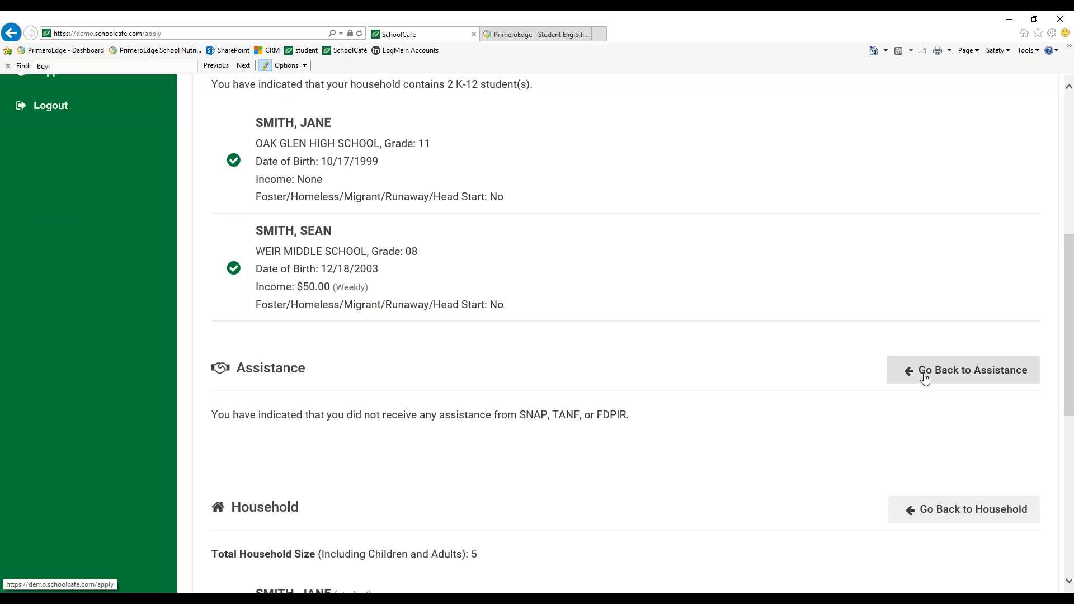
scroll(925, 378, "down", 5)
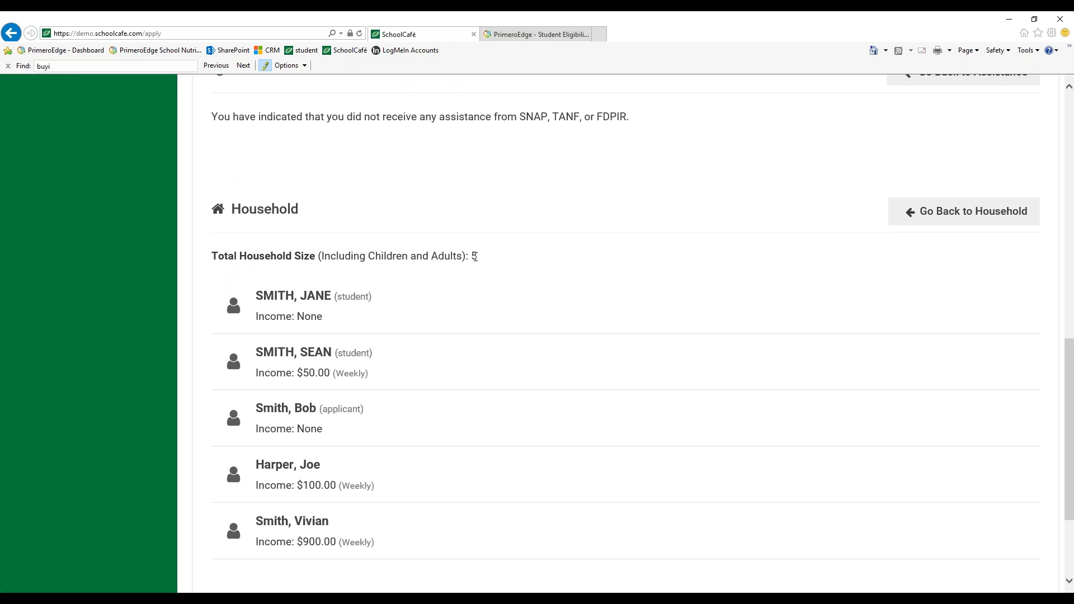
left_click_drag(478, 257, 217, 260)
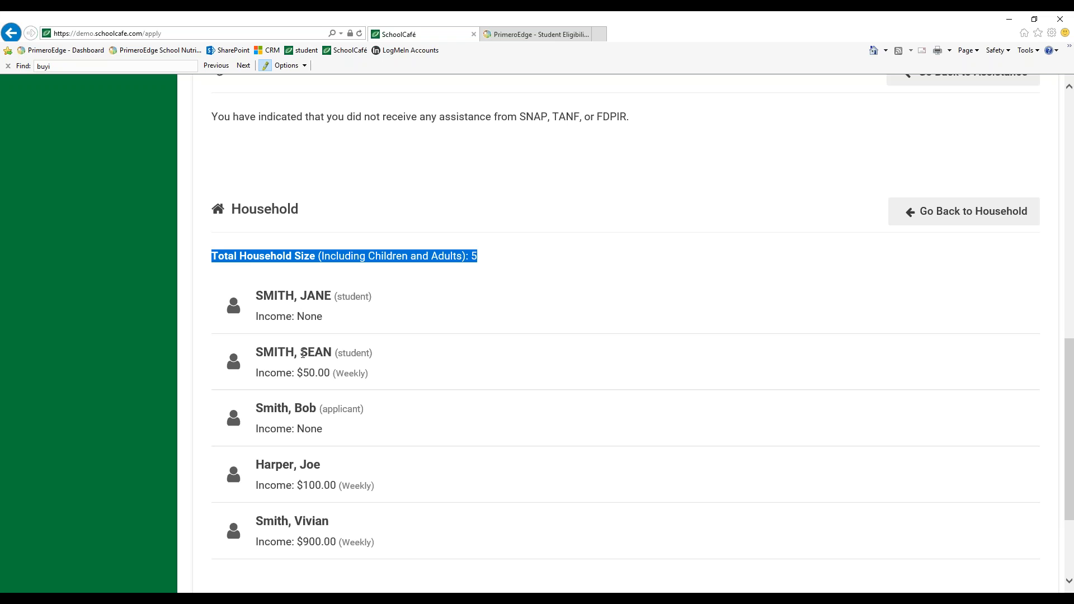
scroll(329, 520, "down", 3)
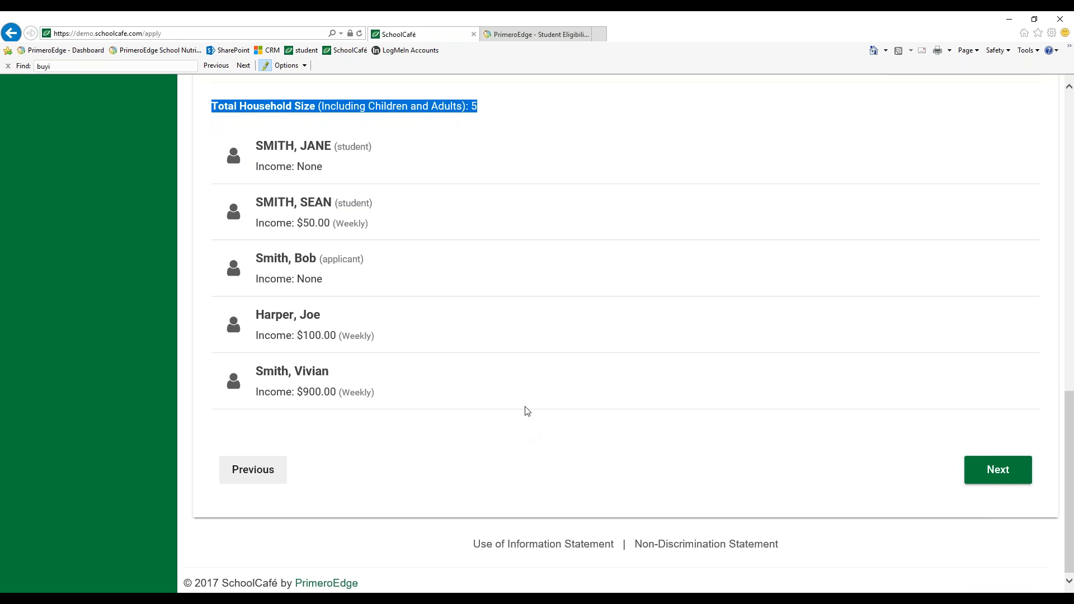
Continue to the optional details and select Not Hispanic or Latino and Native Hawaiian or Other Pacific Islander
left_click(529, 334)
left_click(995, 472)
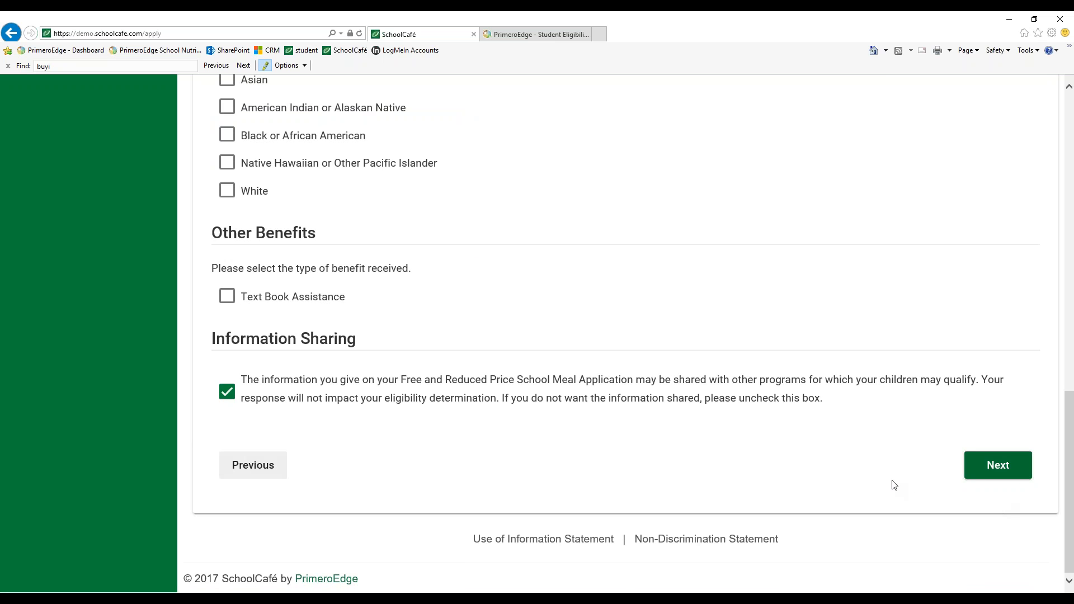
scroll(887, 480, "up", 4)
scroll(544, 328, "up", 1)
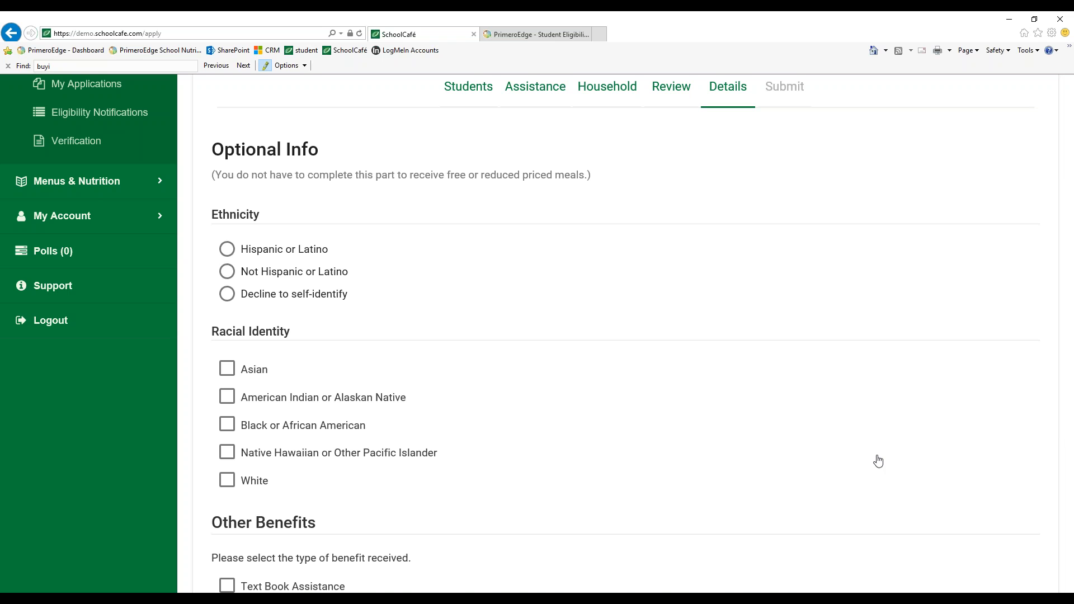
scroll(434, 335, "down", 2)
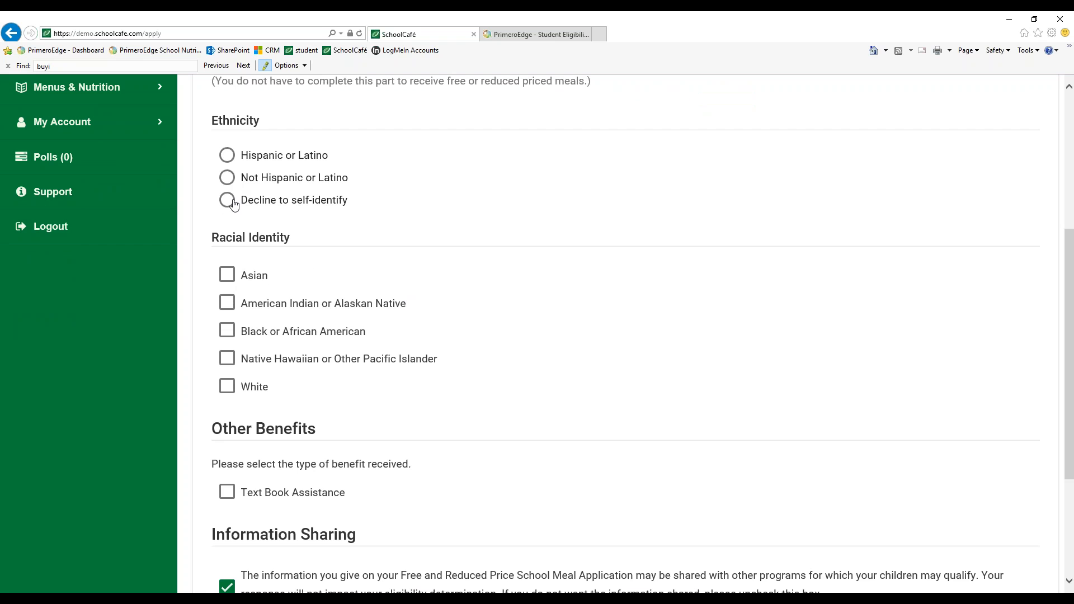
left_click(230, 180)
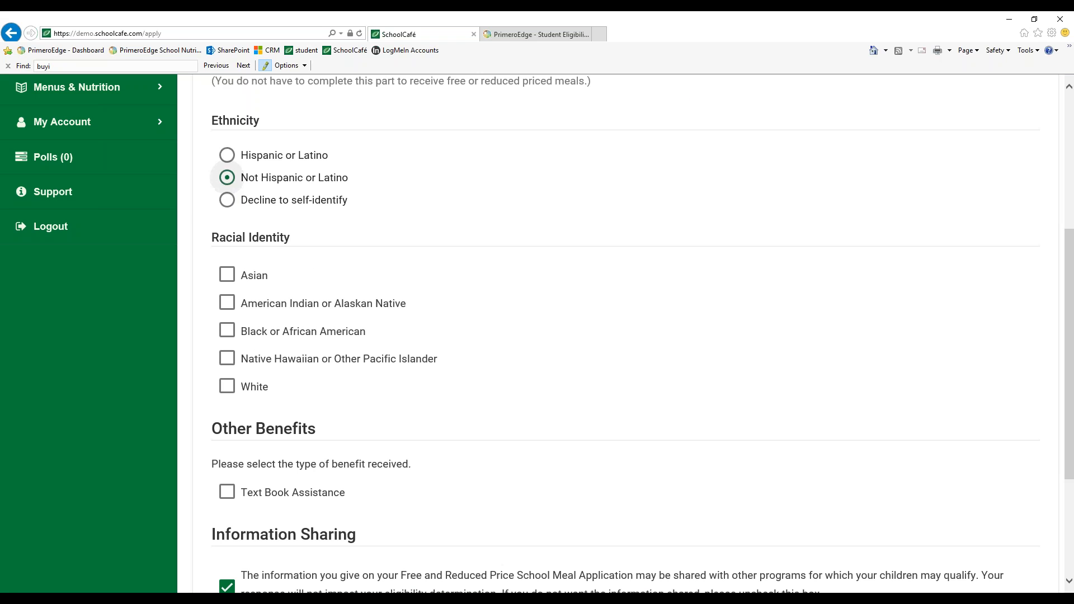
left_click(230, 365)
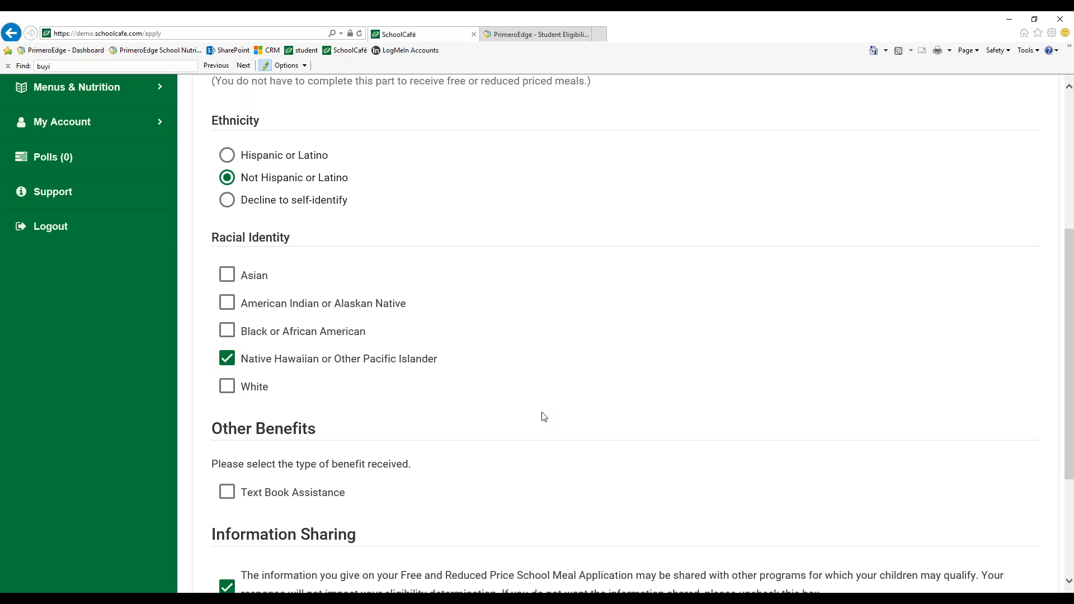
Keep the information-sharing consent checked and proceed to the Submit step
scroll(542, 415, "down", 2)
scroll(542, 415, "down", 1)
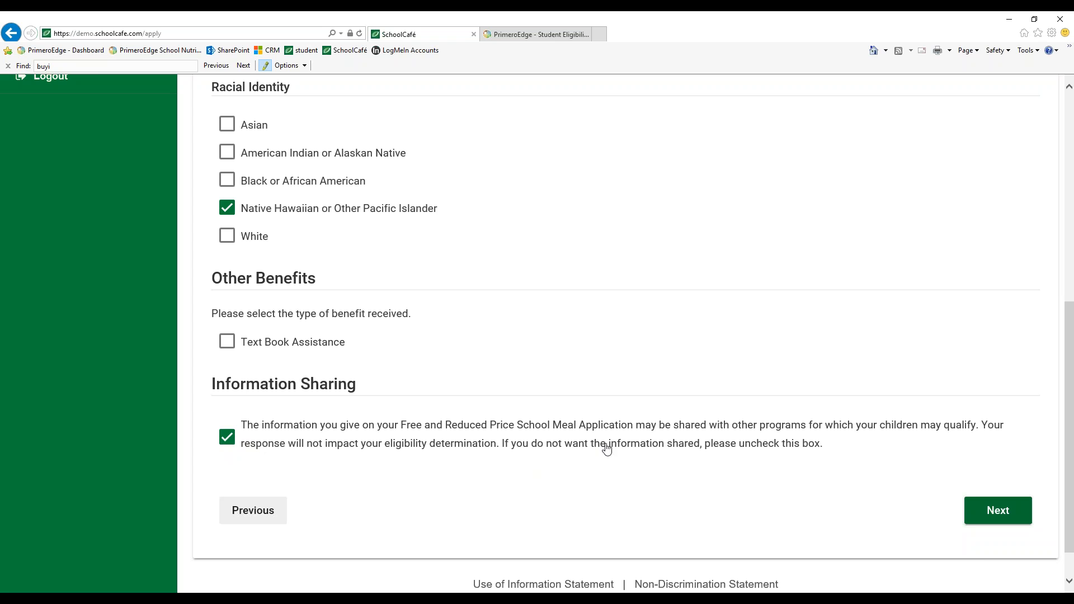
left_click(228, 442)
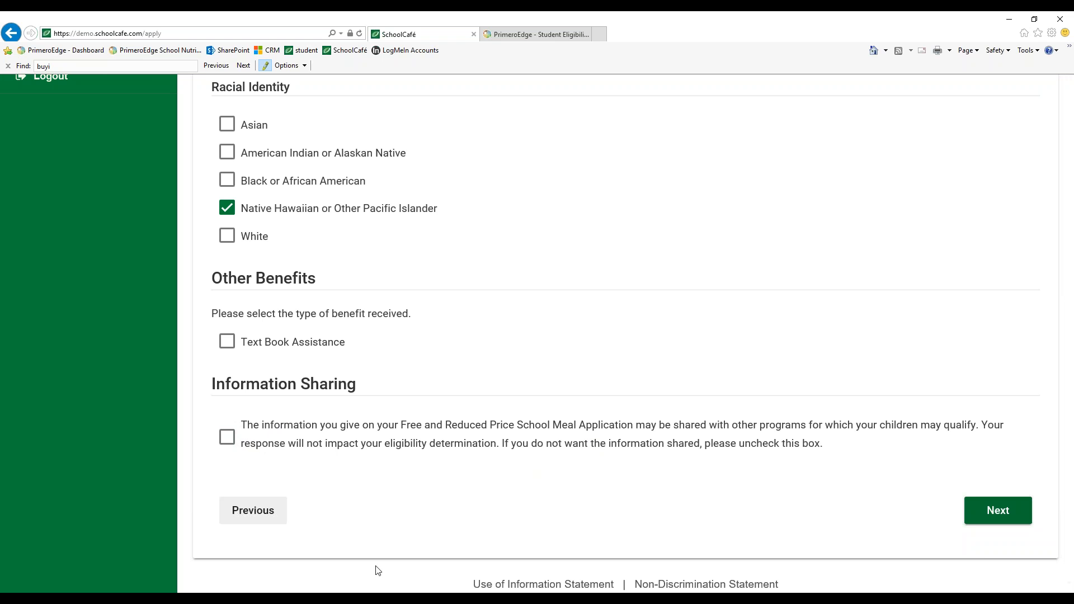
left_click(227, 441)
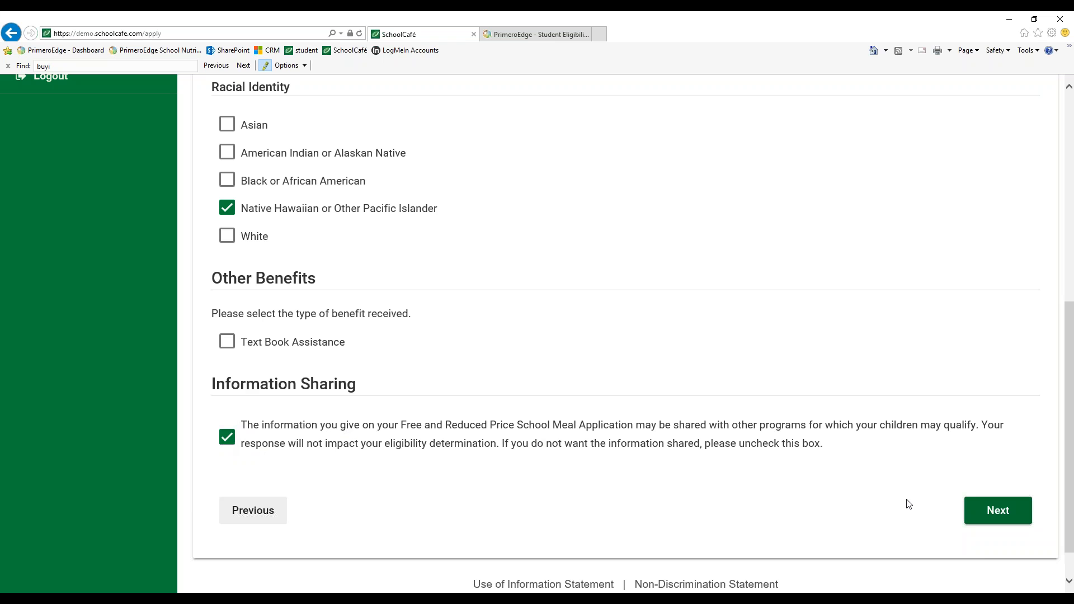
left_click(987, 506)
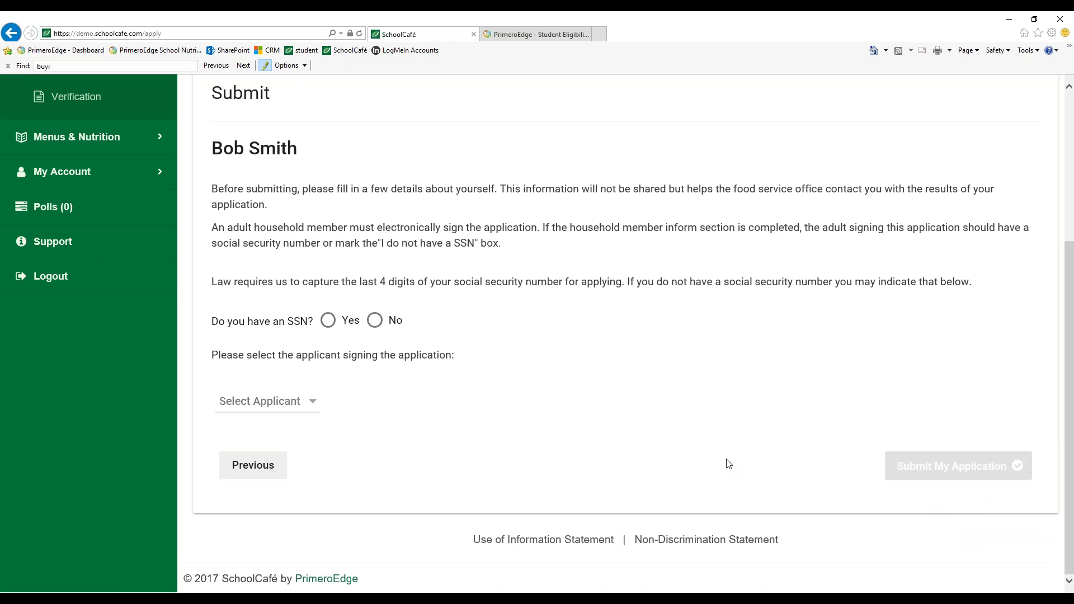
Answer Yes to having an SSN and enter the last four digits of the Social Security Number
scroll(706, 457, "up", 1)
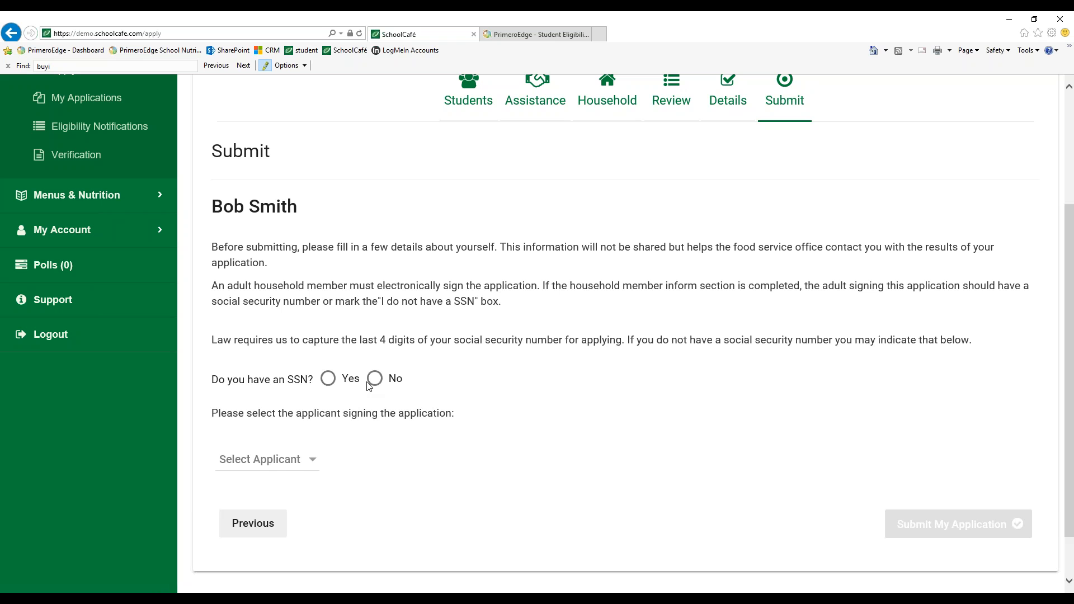
left_click(330, 380)
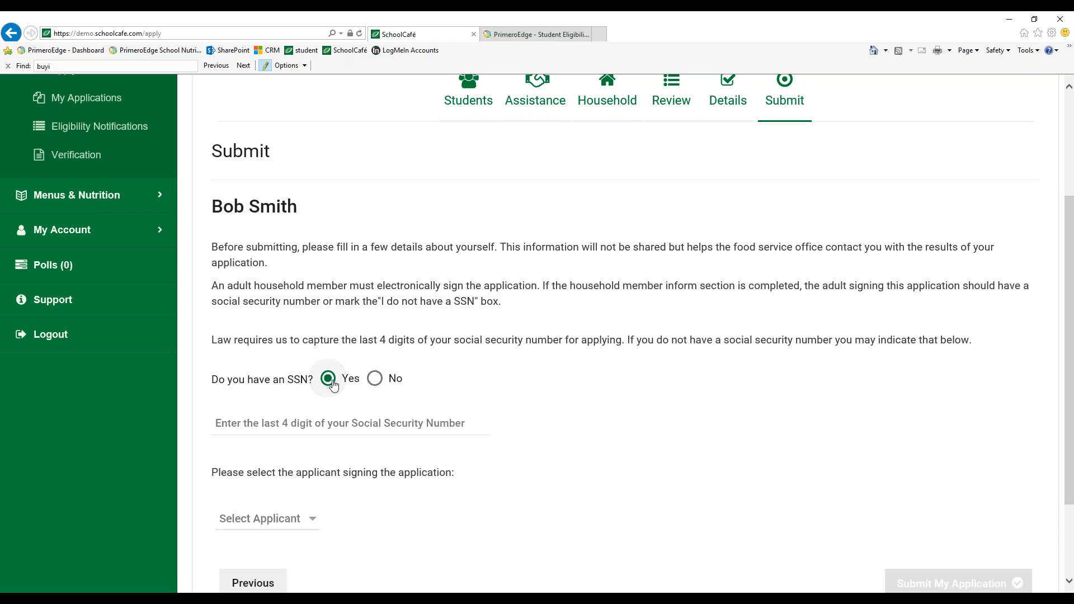
left_click(292, 423)
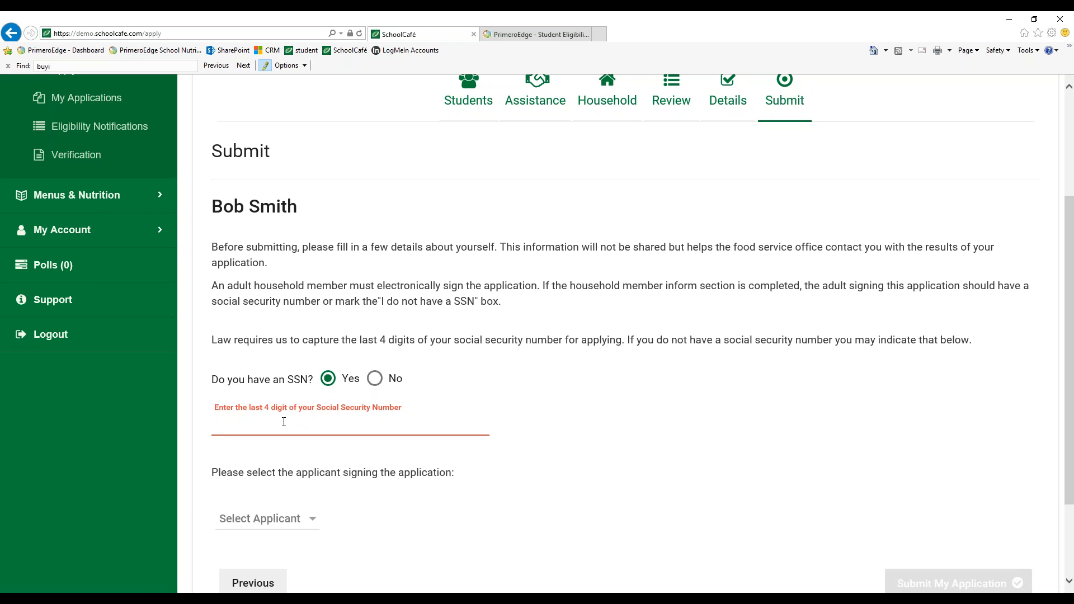
type("1234")
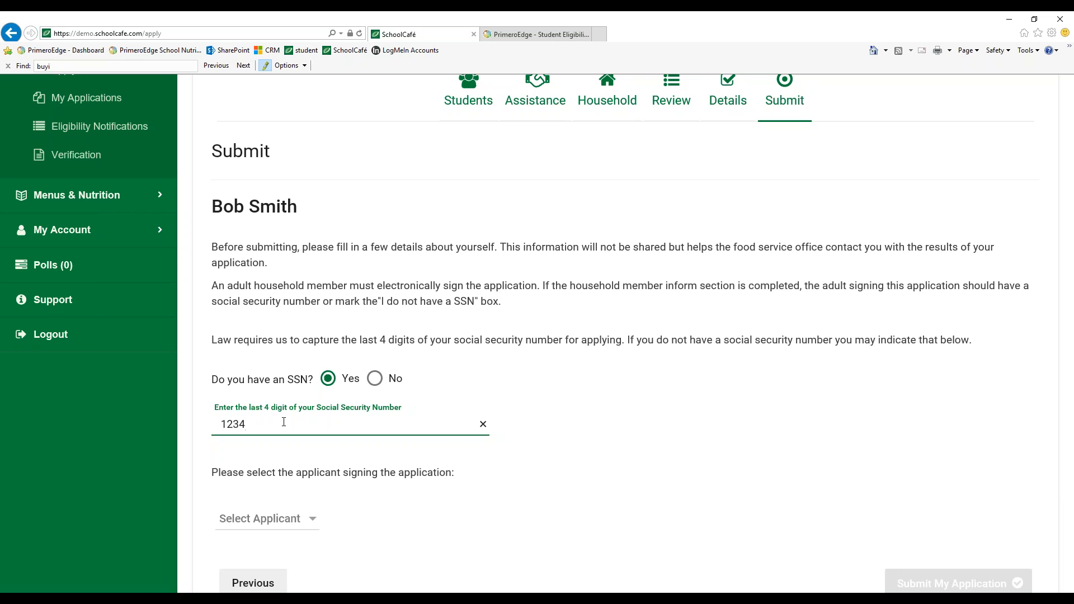
Choose the applicant as the signer, sign the application, and submit it
scroll(284, 422, "up", 1)
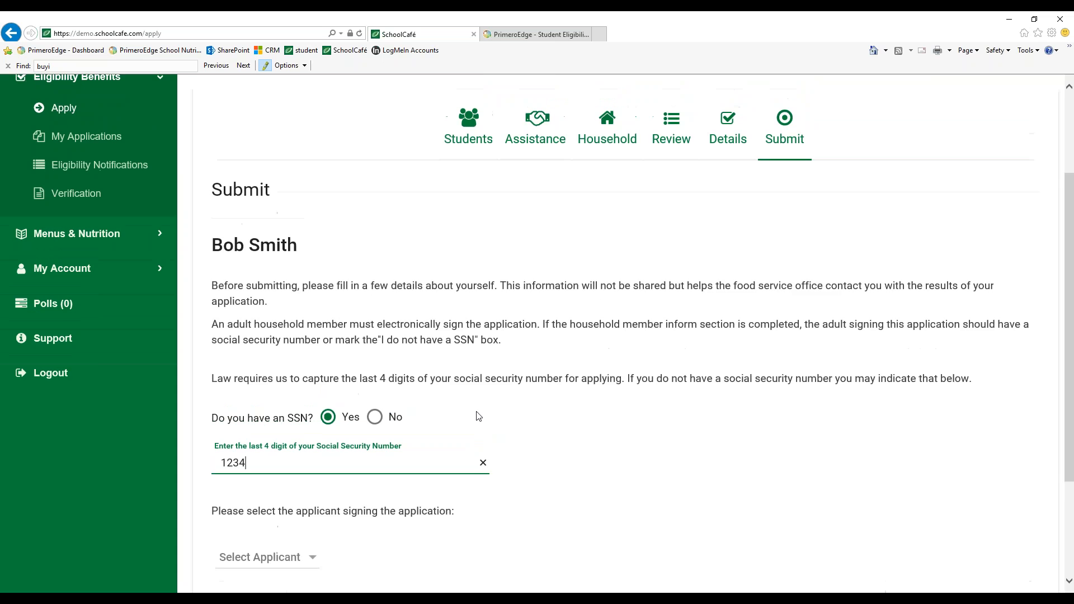
scroll(475, 416, "down", 2)
left_click(479, 444)
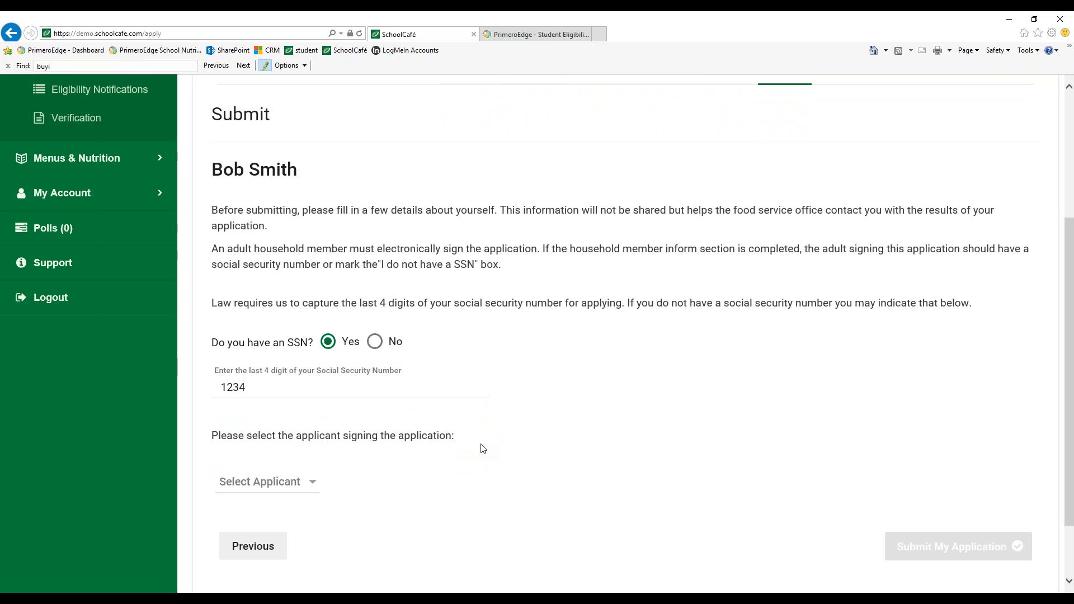
scroll(482, 449, "down", 3)
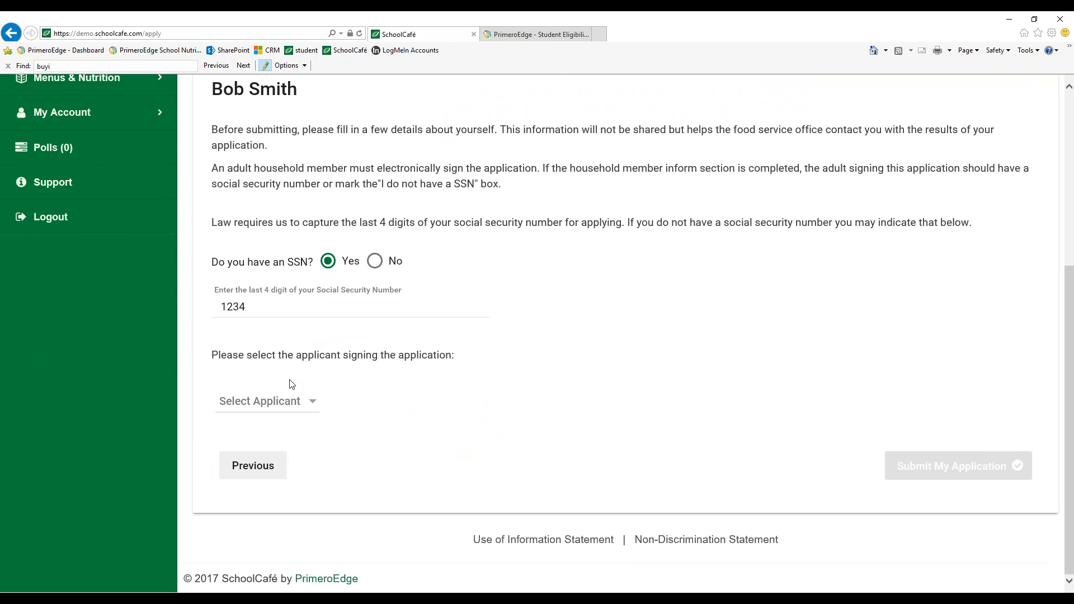
left_click(291, 405)
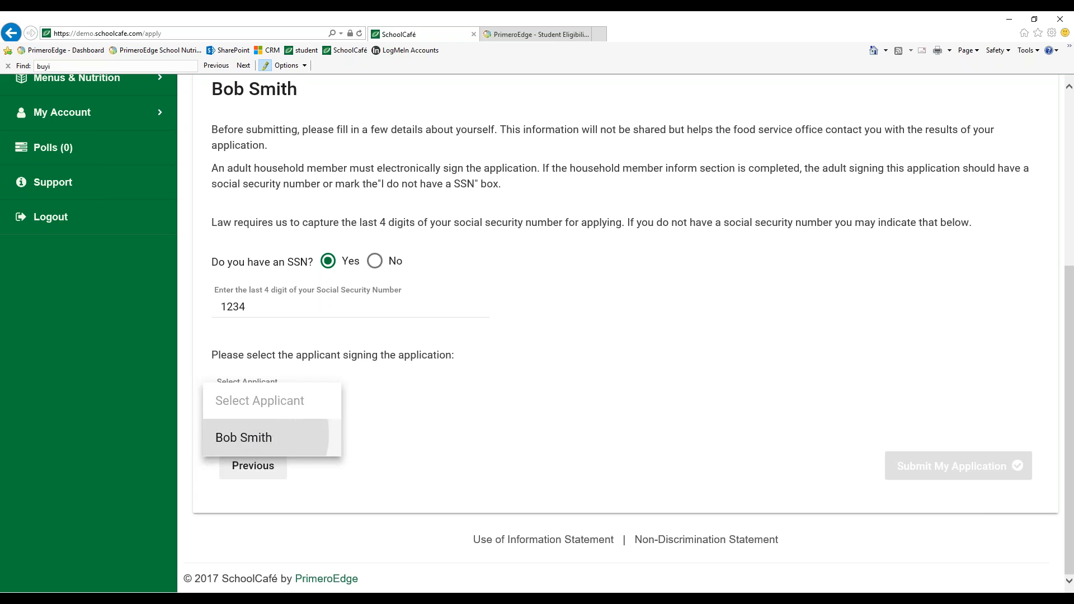
left_click(244, 438)
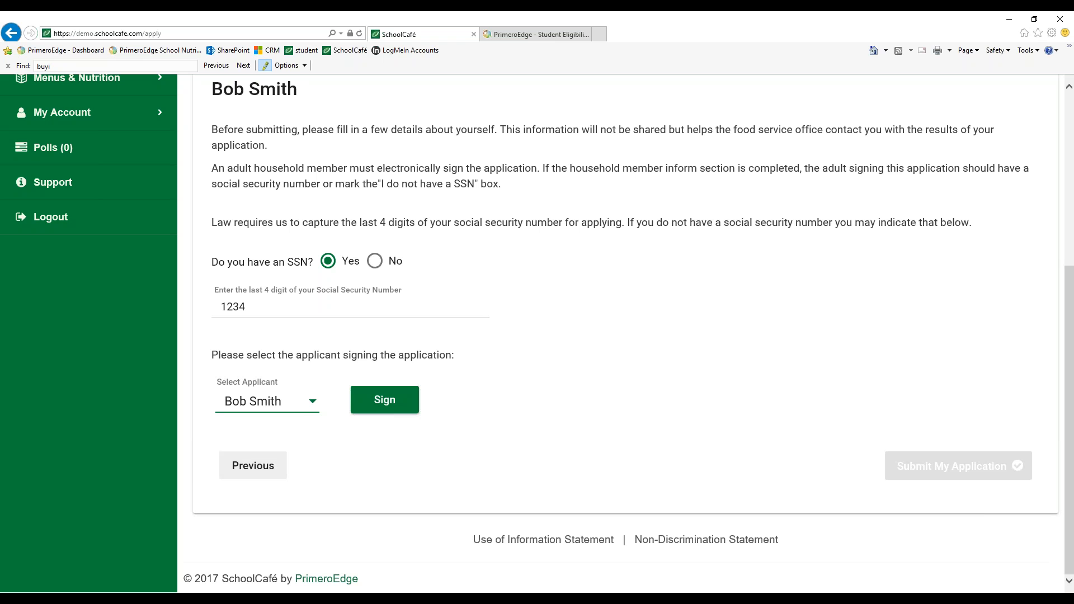
left_click(377, 407)
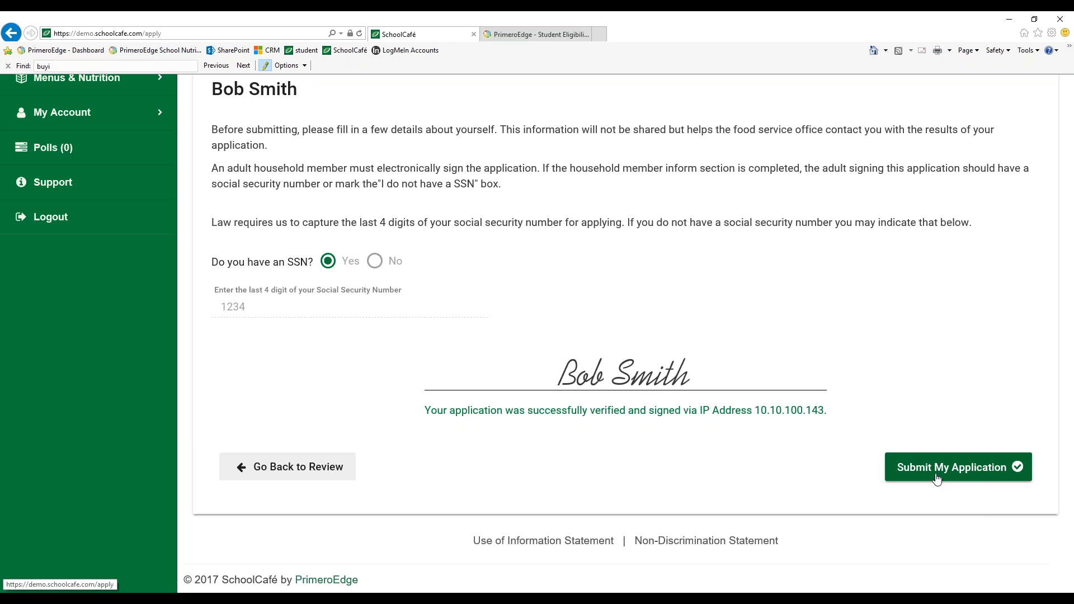
left_click(953, 476)
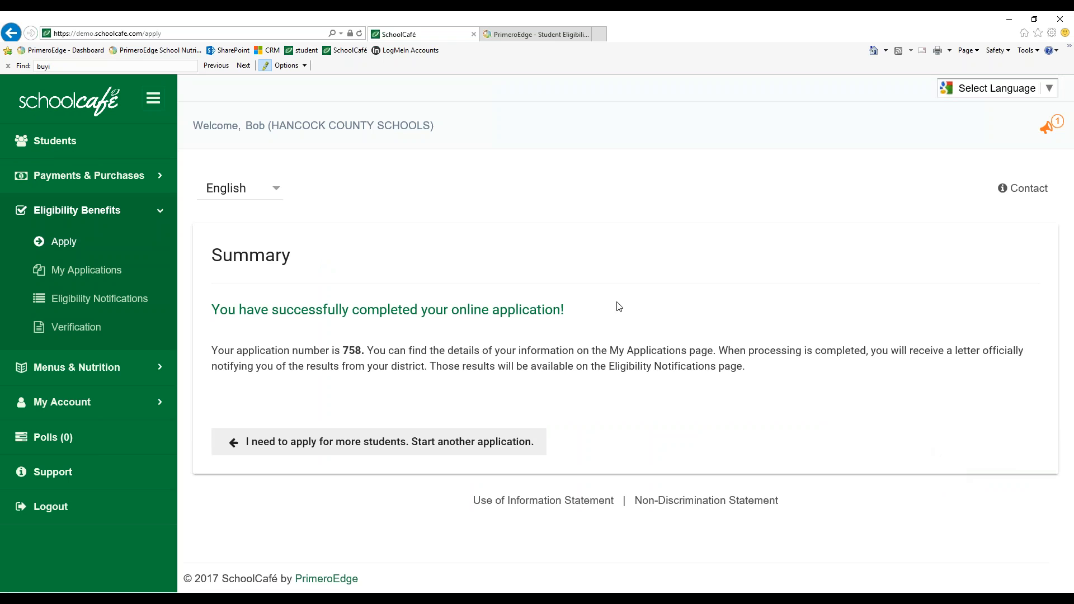
Open My Applications and review the list of submitted meal benefit applications
left_click_drag(362, 351, 342, 351)
left_click(361, 353)
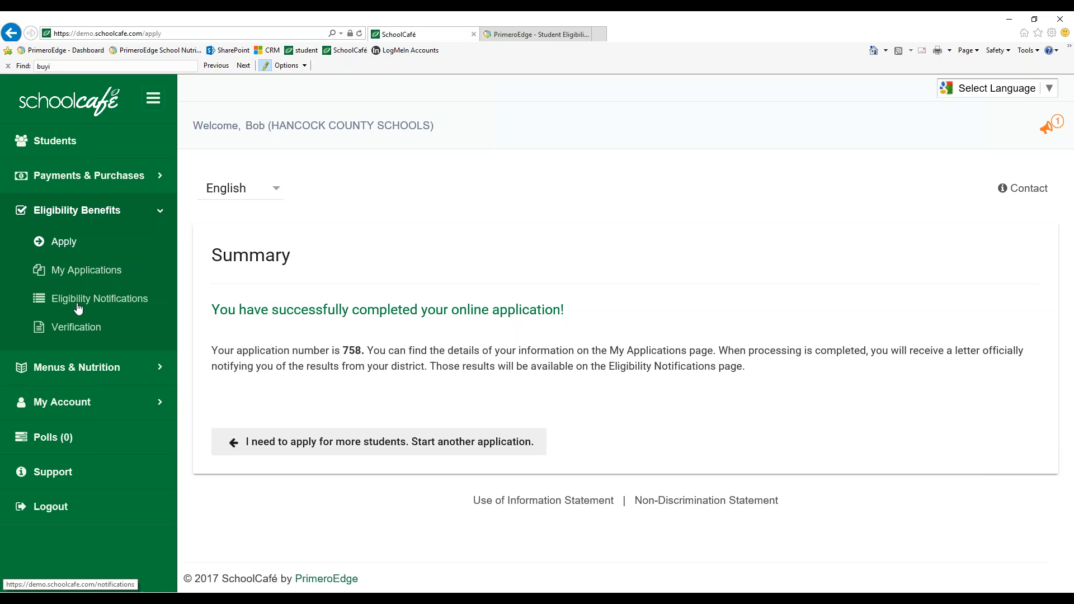
left_click(68, 274)
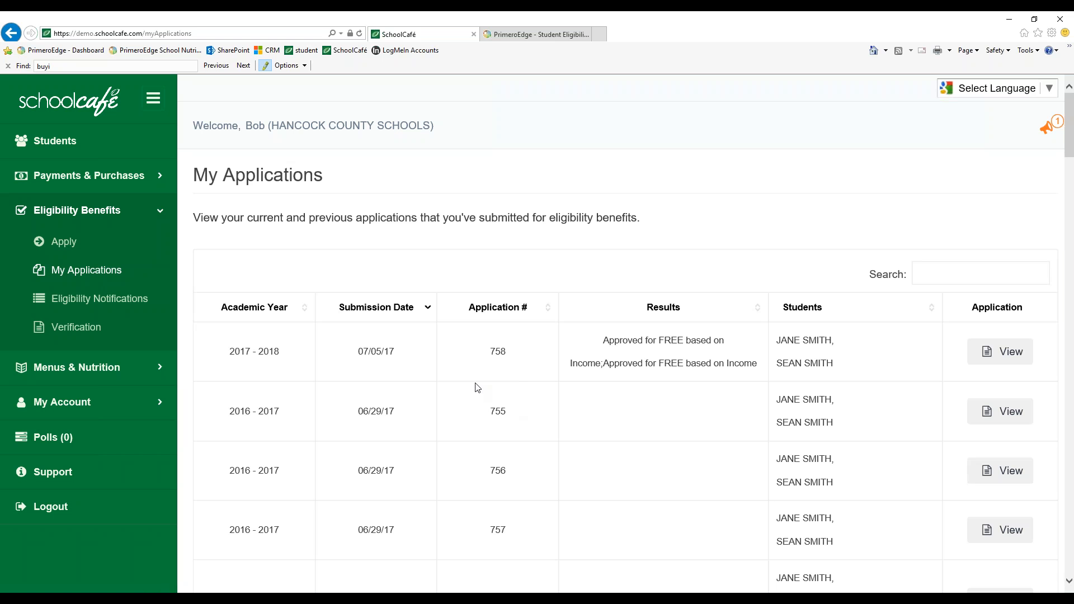
left_click_drag(361, 352, 391, 358)
scroll(657, 382, "down", 5)
scroll(657, 382, "up", 3)
scroll(666, 389, "up", 2)
right_click(708, 208)
left_click(739, 478)
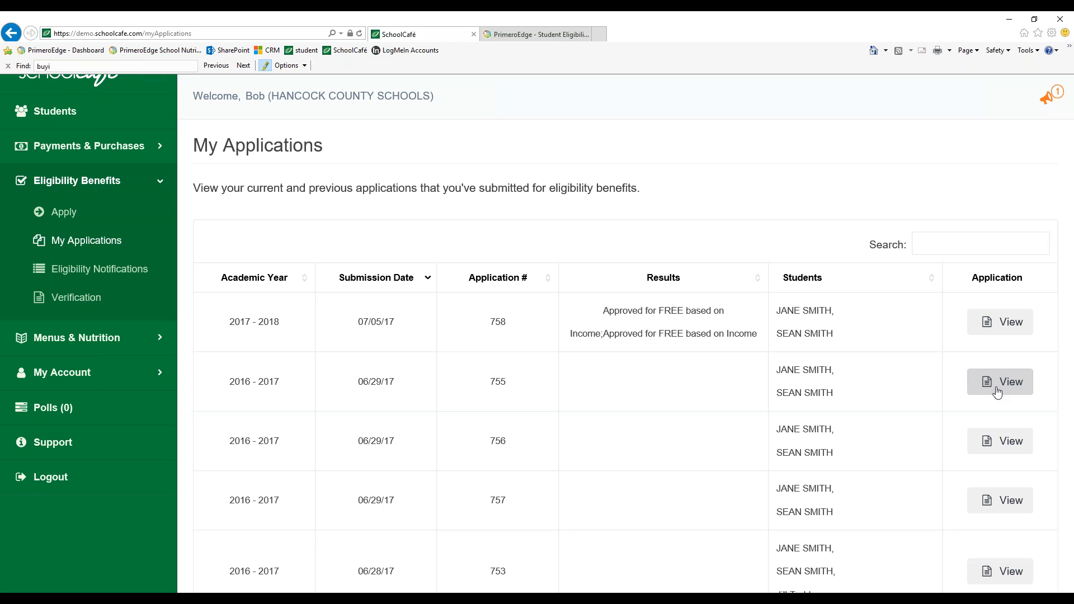
Collapse the Eligibility Benefits section and log out of SchoolCafé
left_click(161, 182)
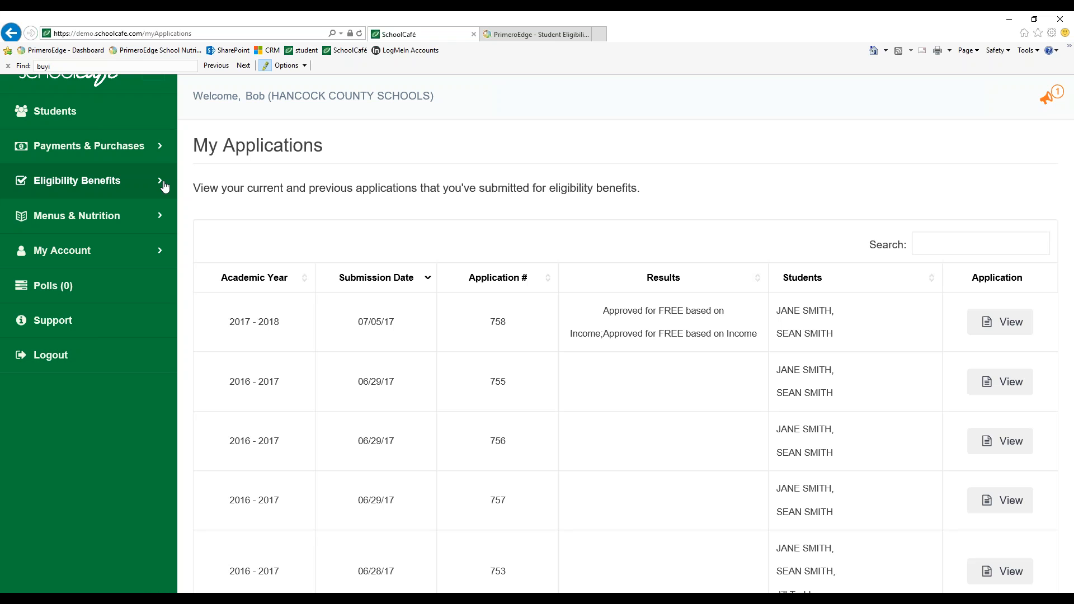
left_click(53, 361)
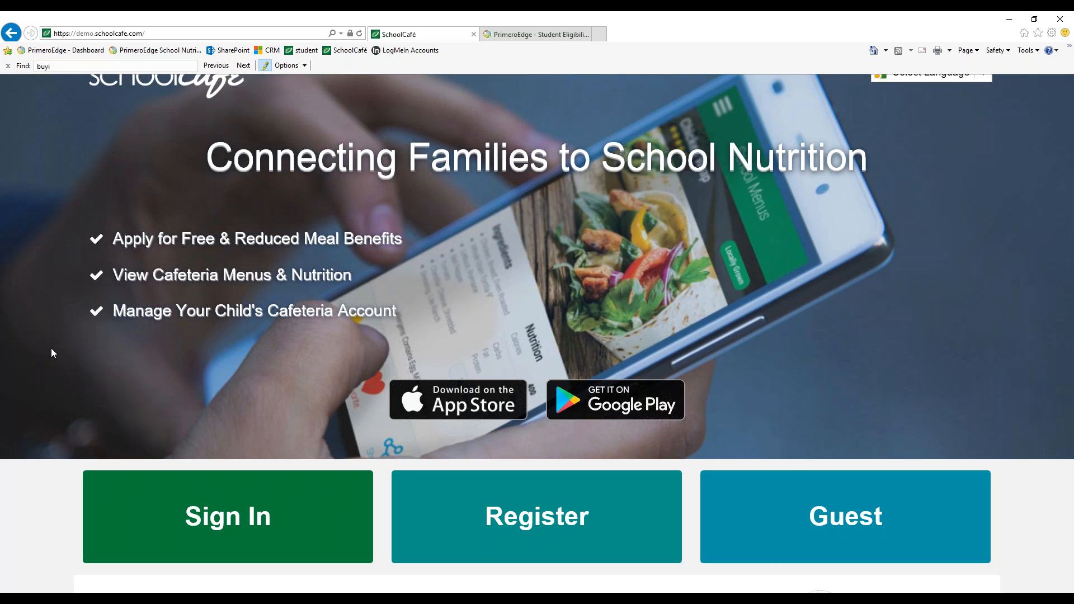
Switch to the PrimeroEdge Student Eligibility tab and open the Validate page under Applications
left_click(528, 36)
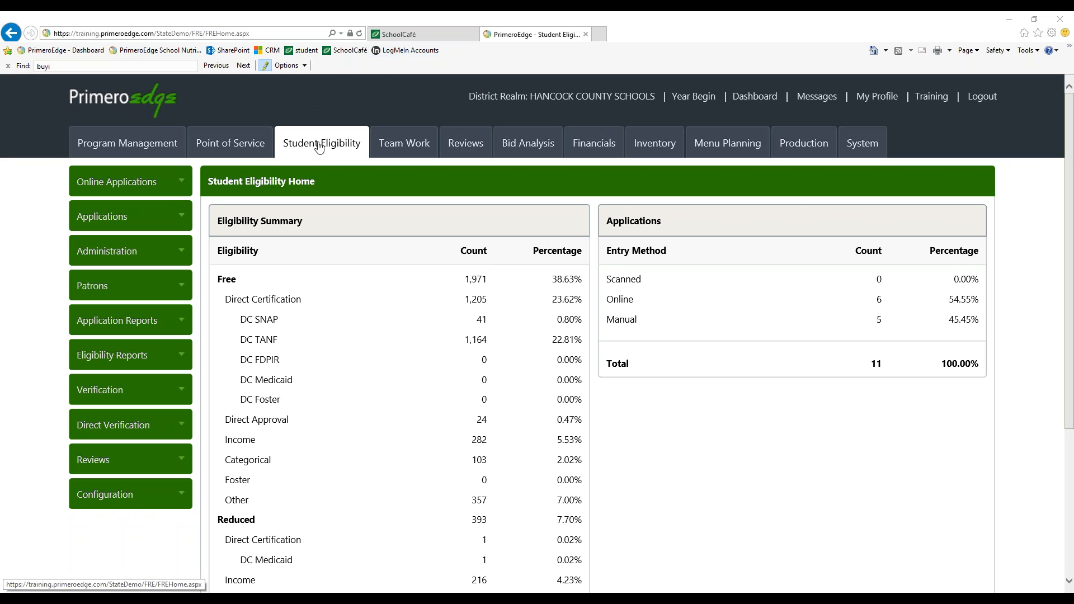
left_click(170, 221)
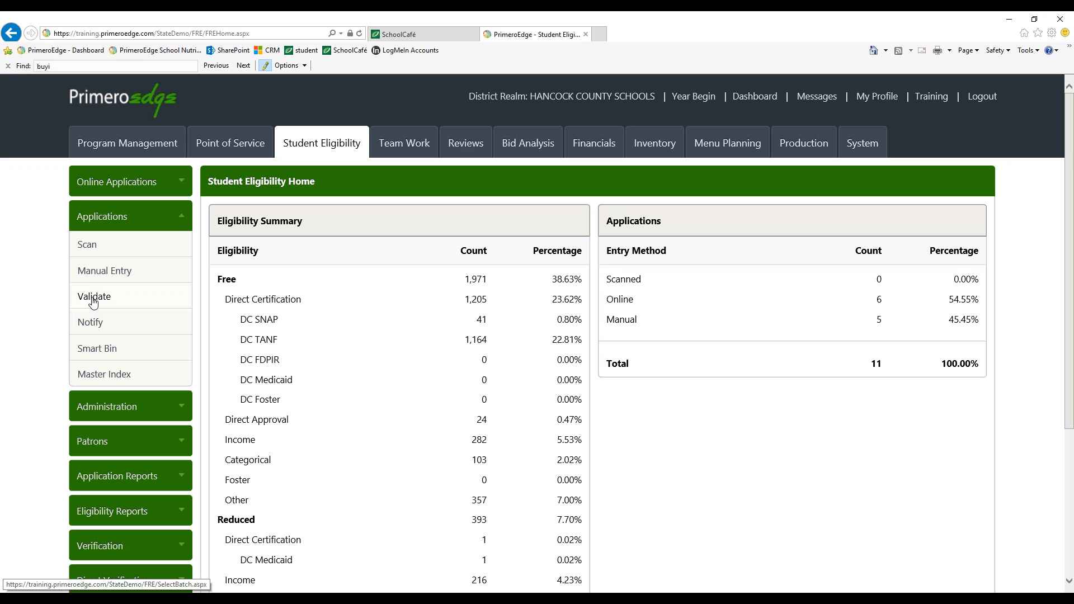
left_click(99, 301)
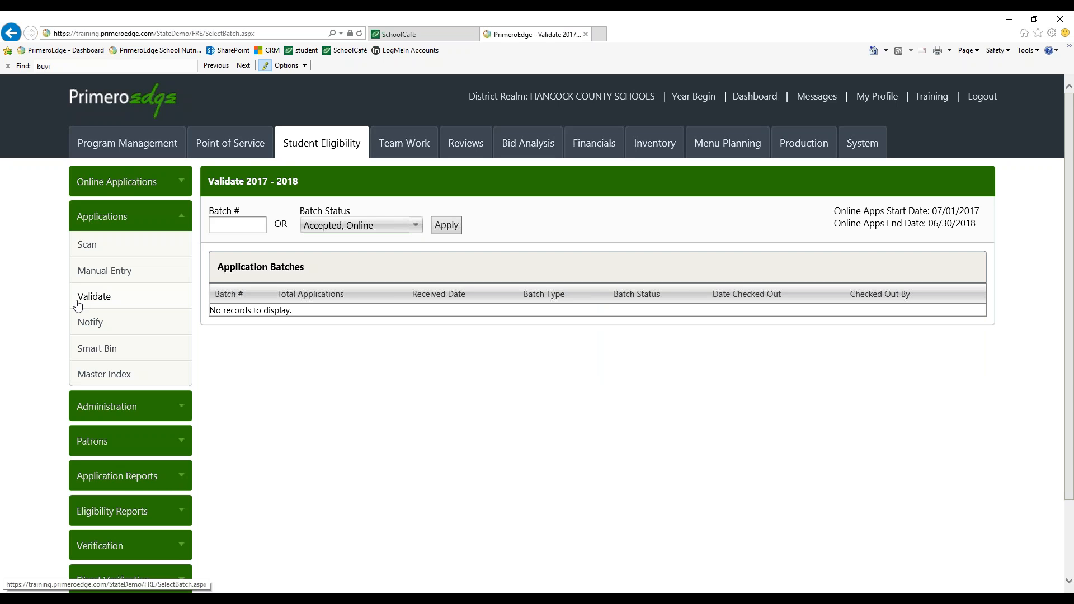
Filter application batches to the Online batch status only and apply the filter
left_click(219, 226)
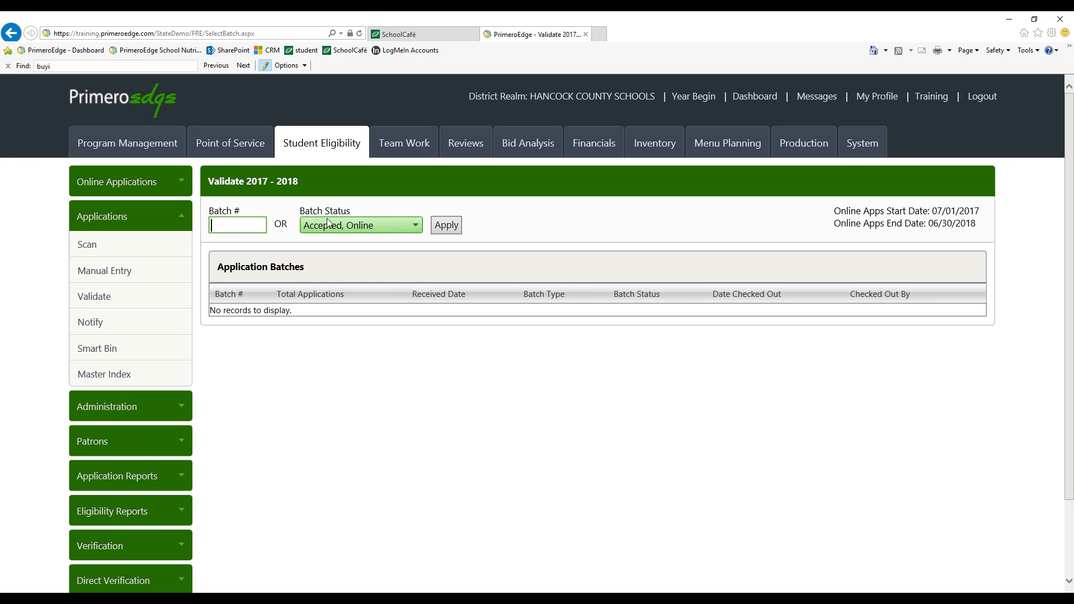
left_click(416, 226)
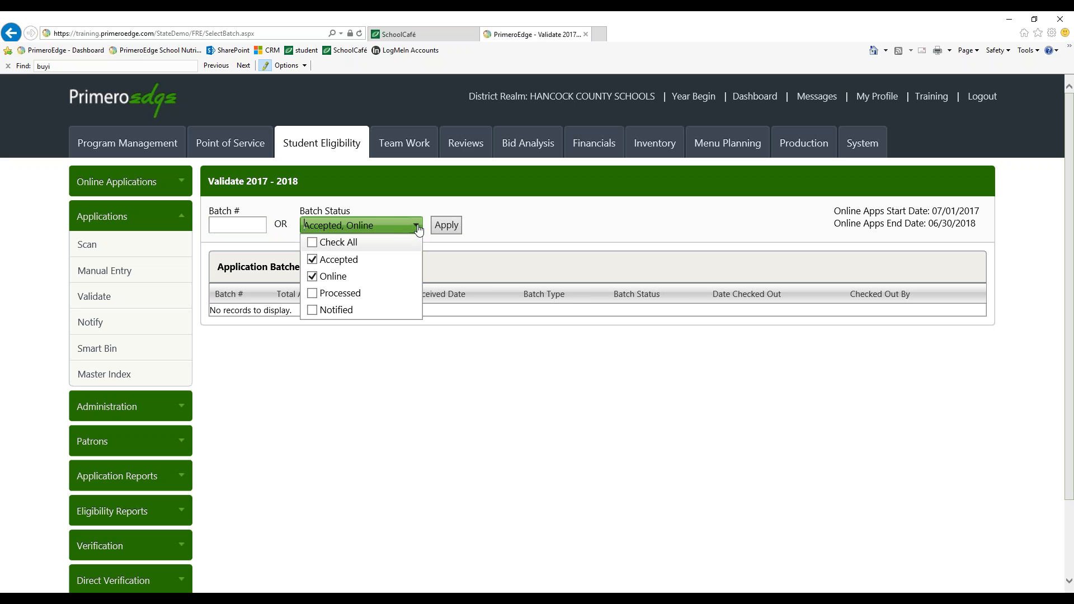
left_click(325, 243)
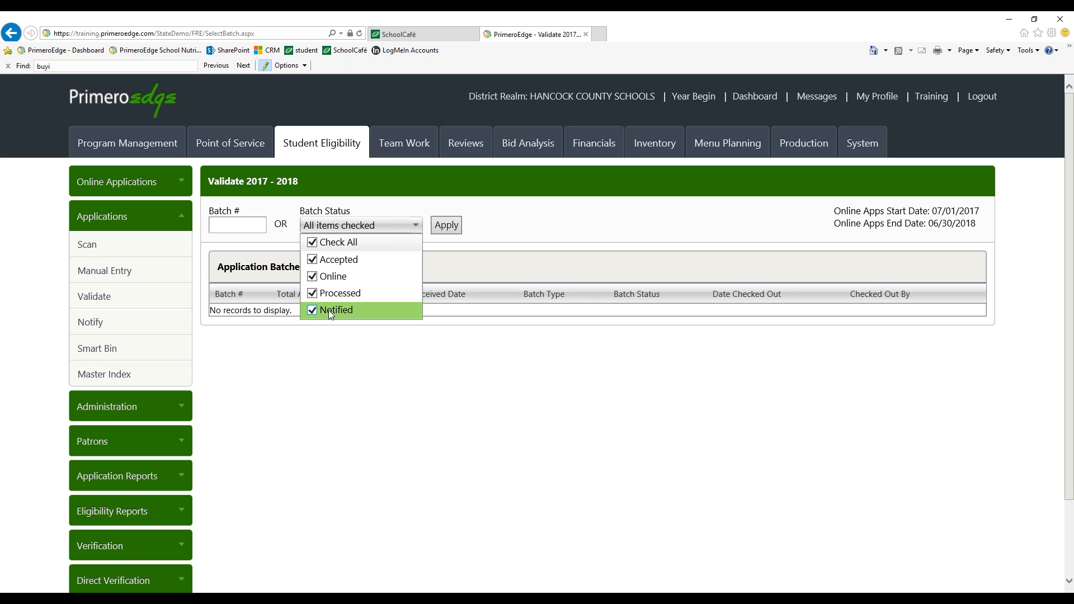
left_click(314, 244)
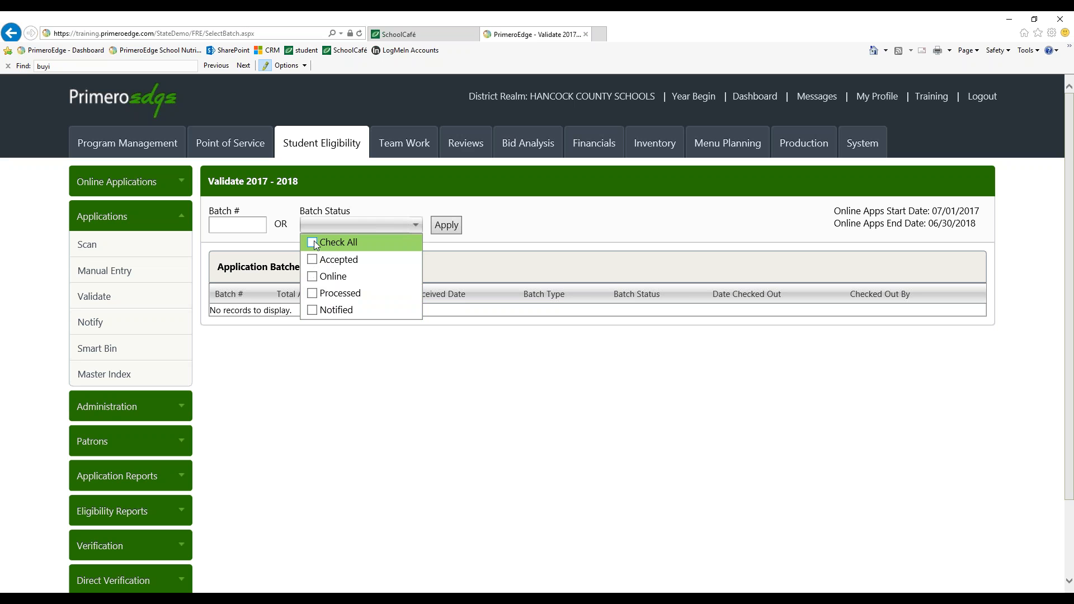
left_click(312, 276)
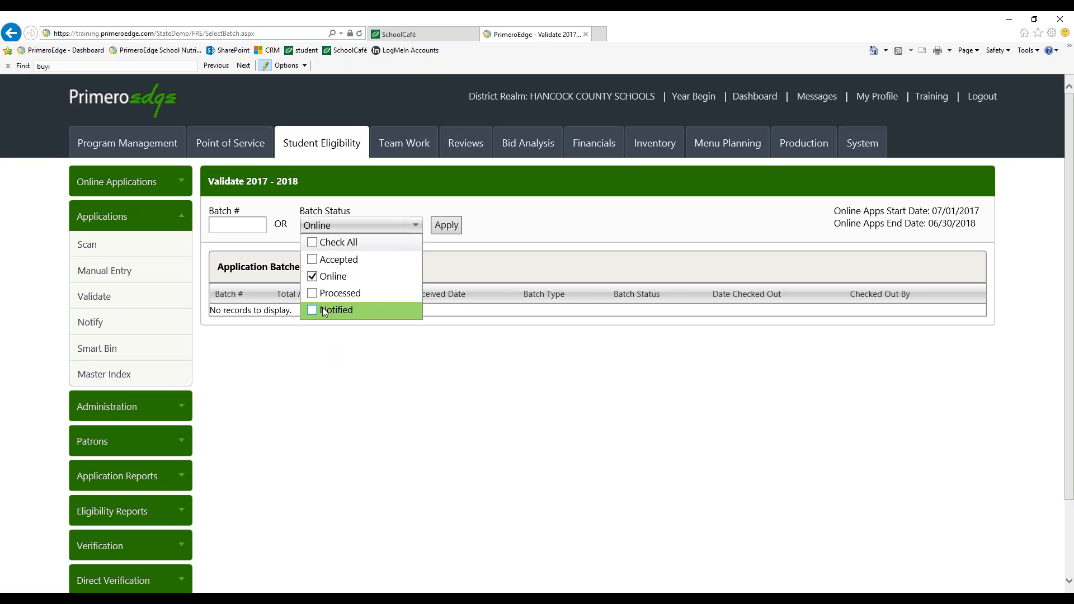
left_click(449, 228)
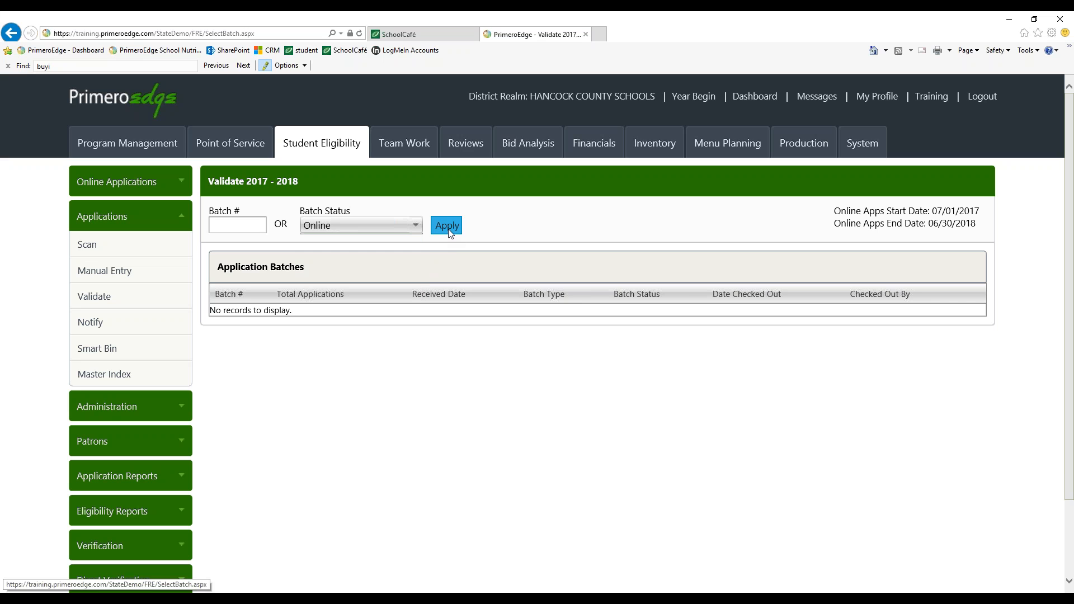
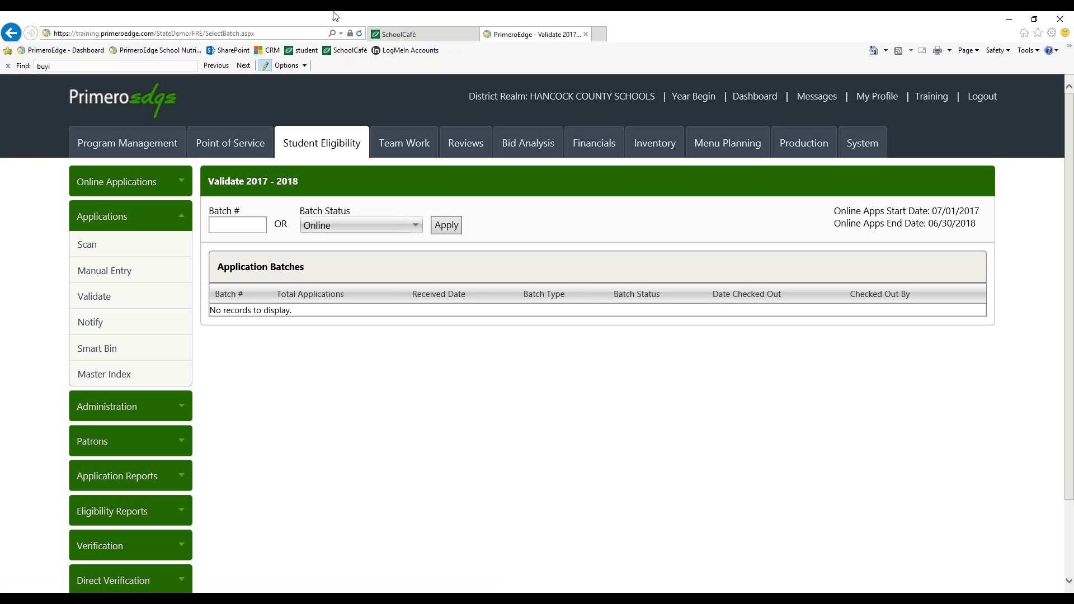
Open a new tab to the PrimeroEdge training site and log in as cssupport with the account password
key("ctrl+t")
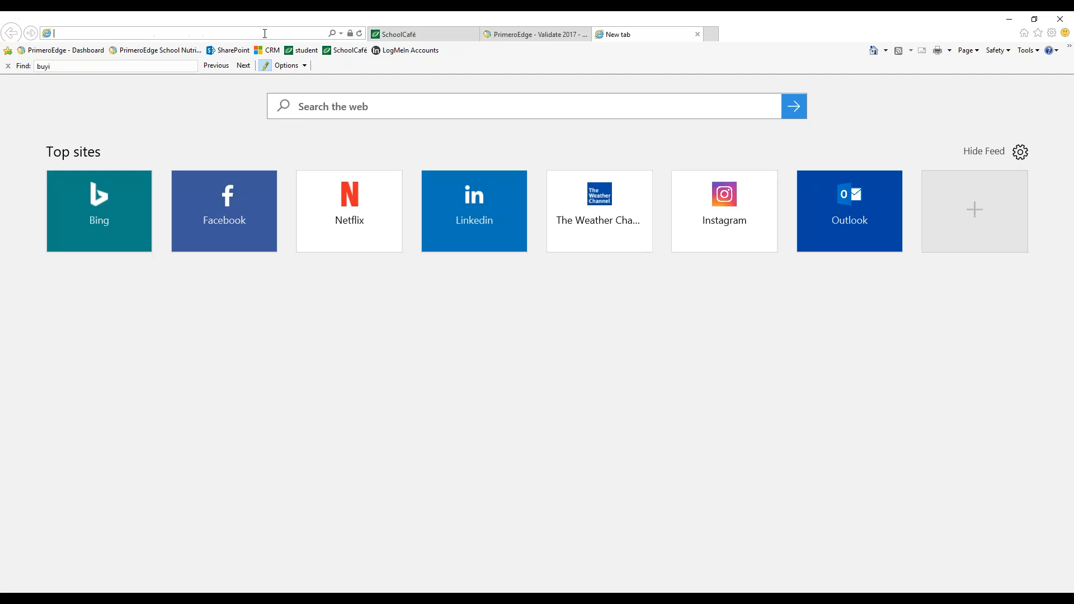
type("rt")
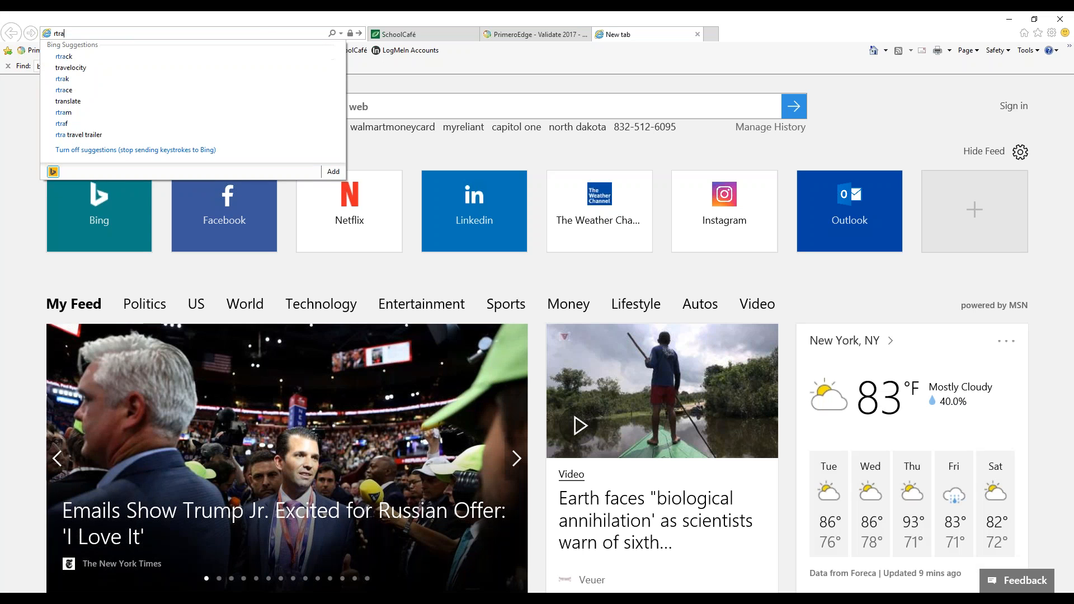
key("BackSpace")
type("t")
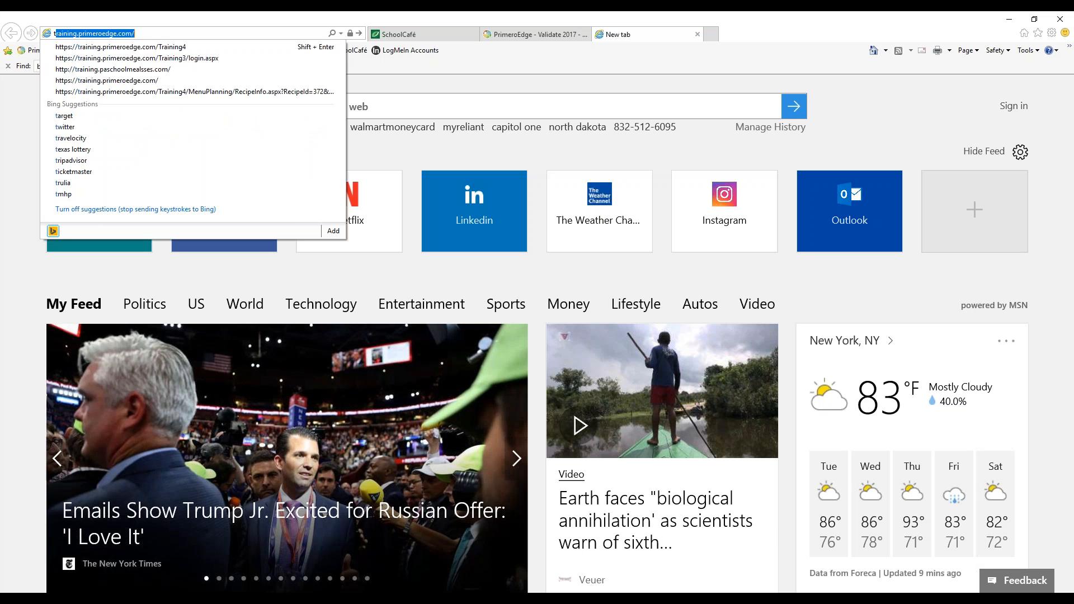
left_click(189, 48)
type("cssupport")
key("Tab")
type("c•••••")
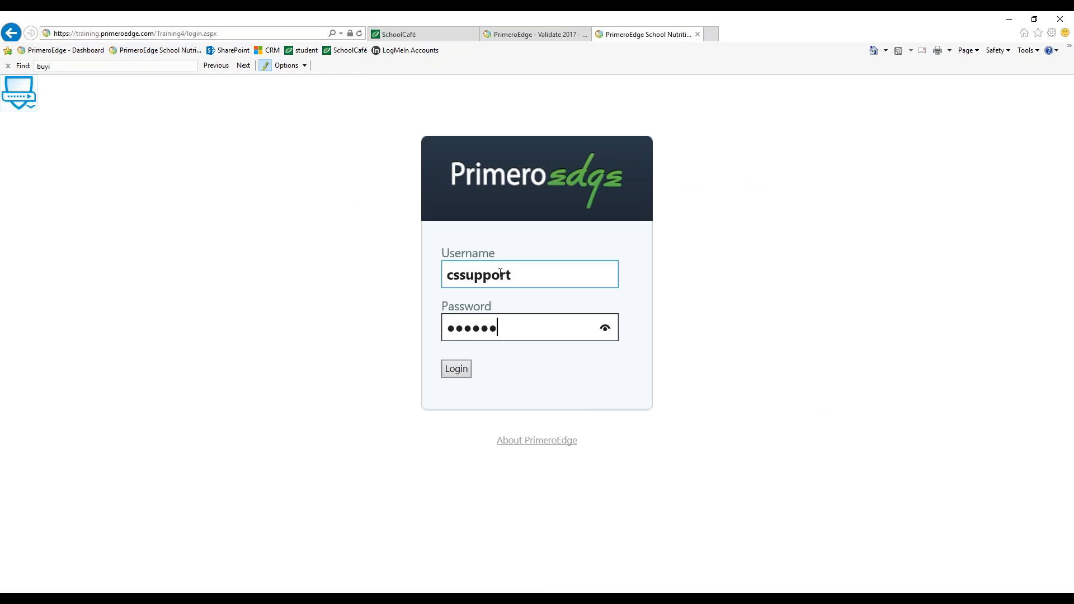
type("••")
key("BackSpace")
key("BackSpace")
key("BackSpace")
key("BackSpace")
key("BackSpace")
key("BackSpace")
key("BackSpace")
key("BackSpace")
type("••••••••")
key("Return")
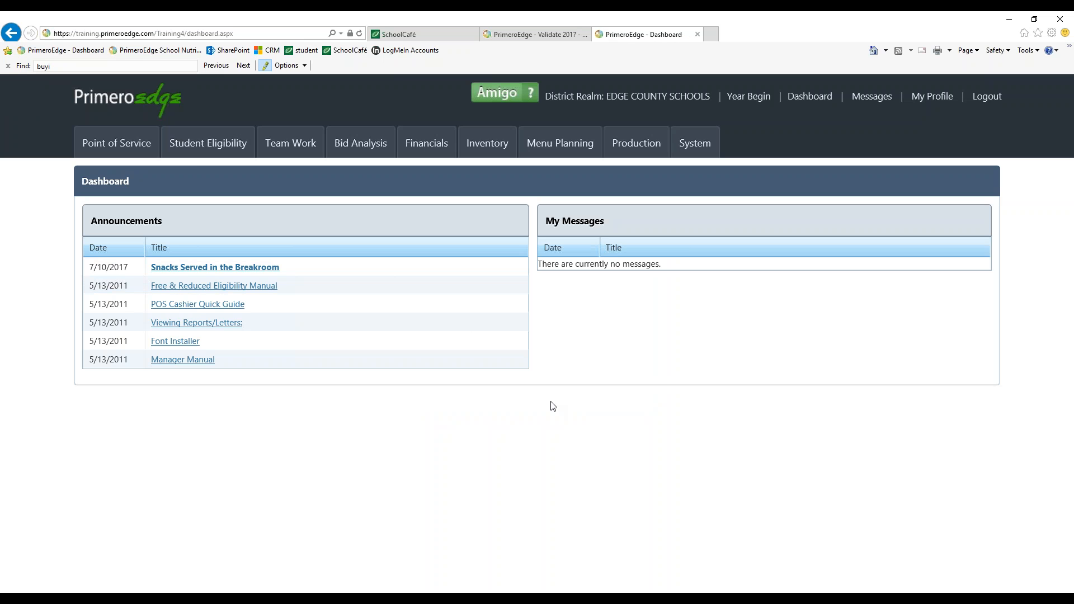
Open Validate under Student Eligibility and filter application batches to the Online status only
left_click(195, 152)
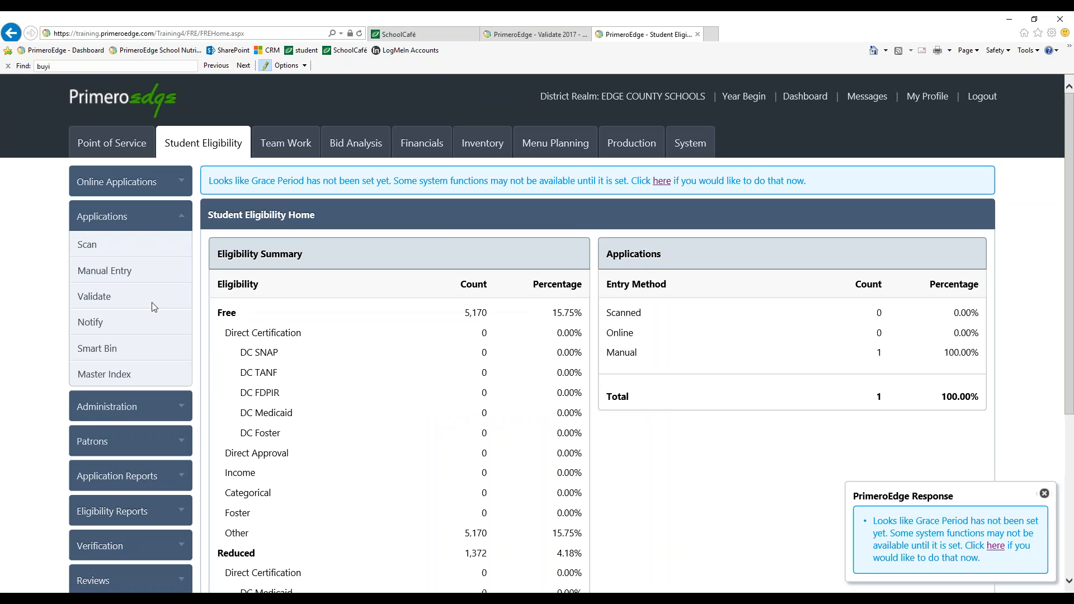
left_click(124, 308)
left_click(369, 225)
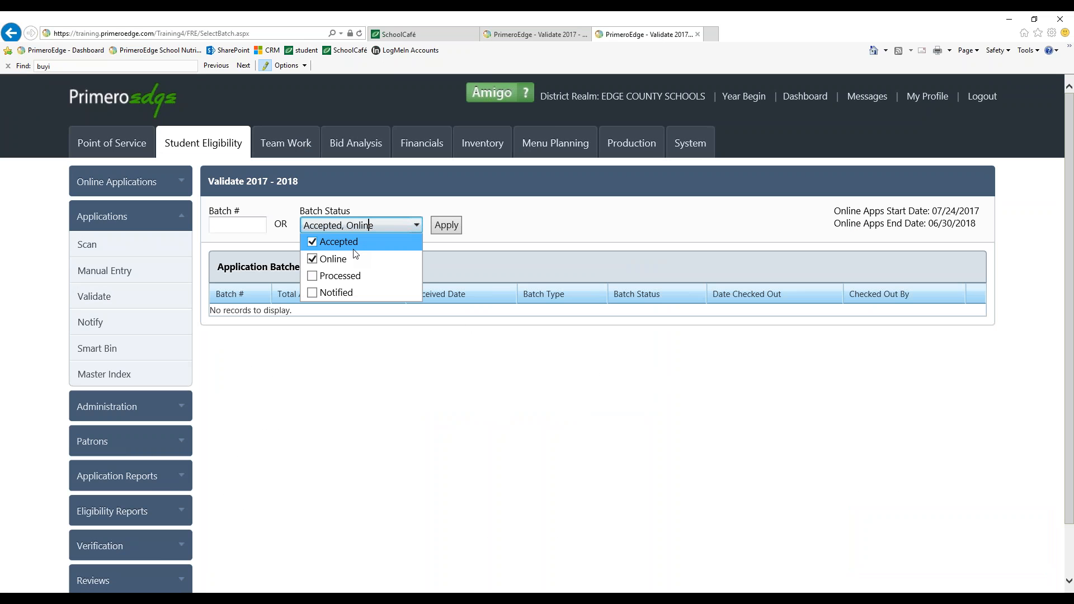
left_click(313, 259)
left_click(446, 225)
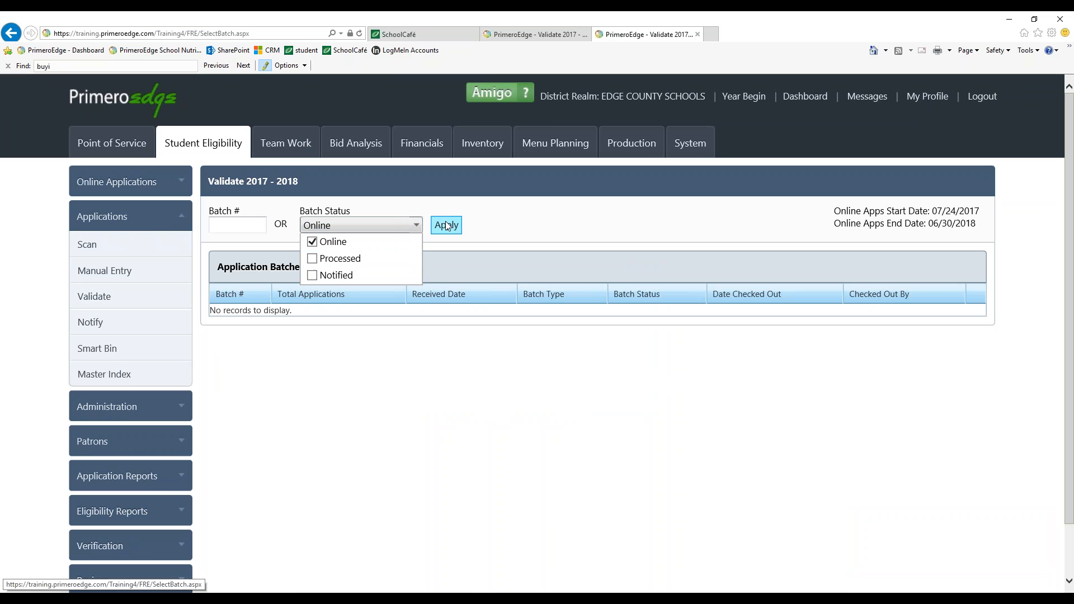
left_click(112, 296)
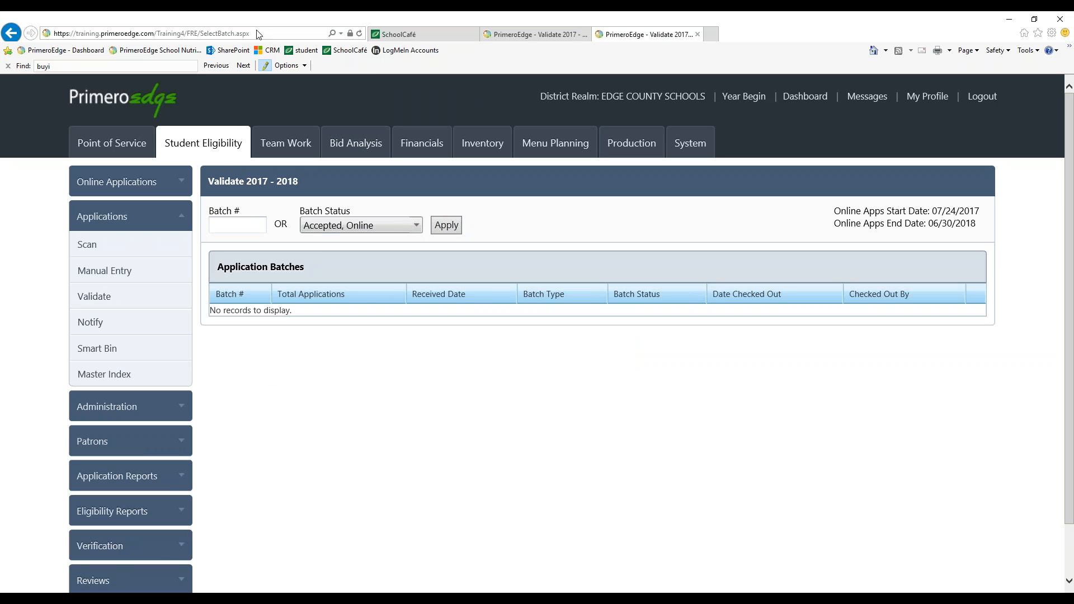
Return to the Hancock County PrimeroEdge tab and search the Master Index for application 758
left_click(506, 35)
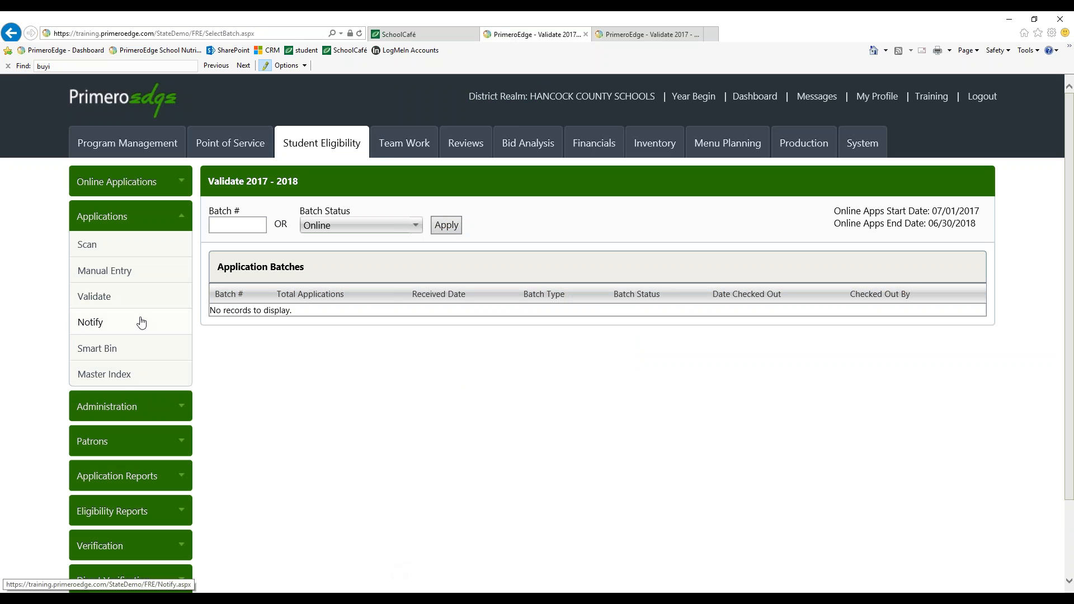
left_click(115, 375)
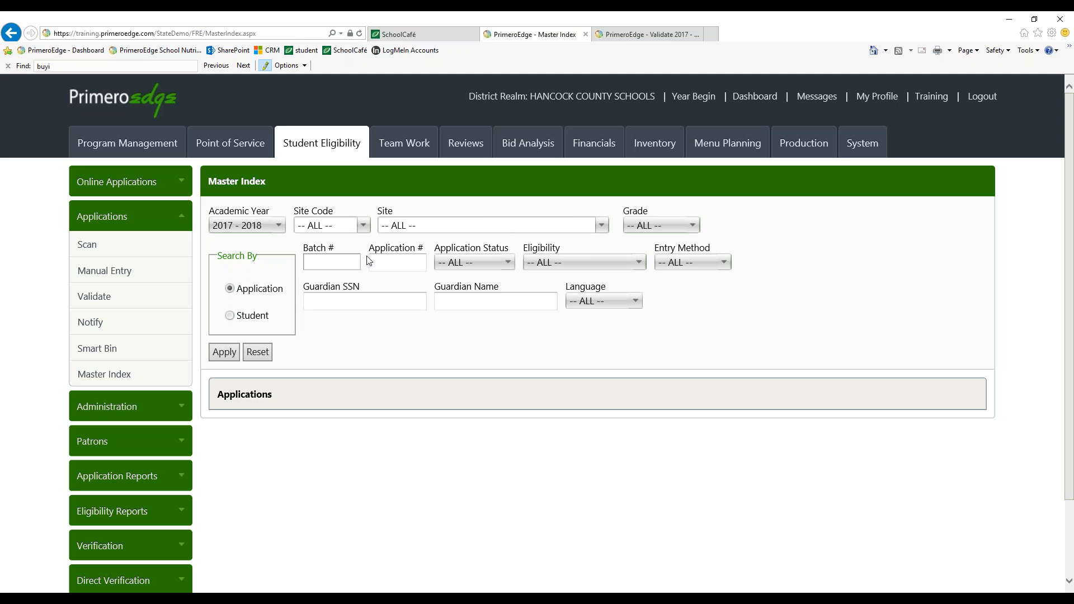
type("758")
key("Return")
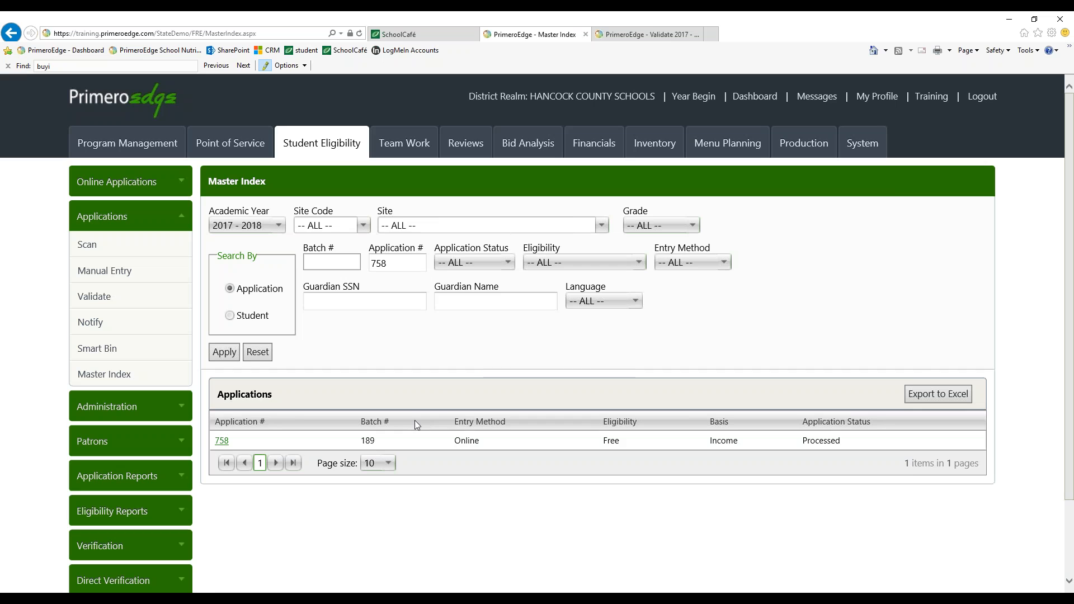
Open application 758 and start validating it, dismissing the verification notice
left_click(223, 442)
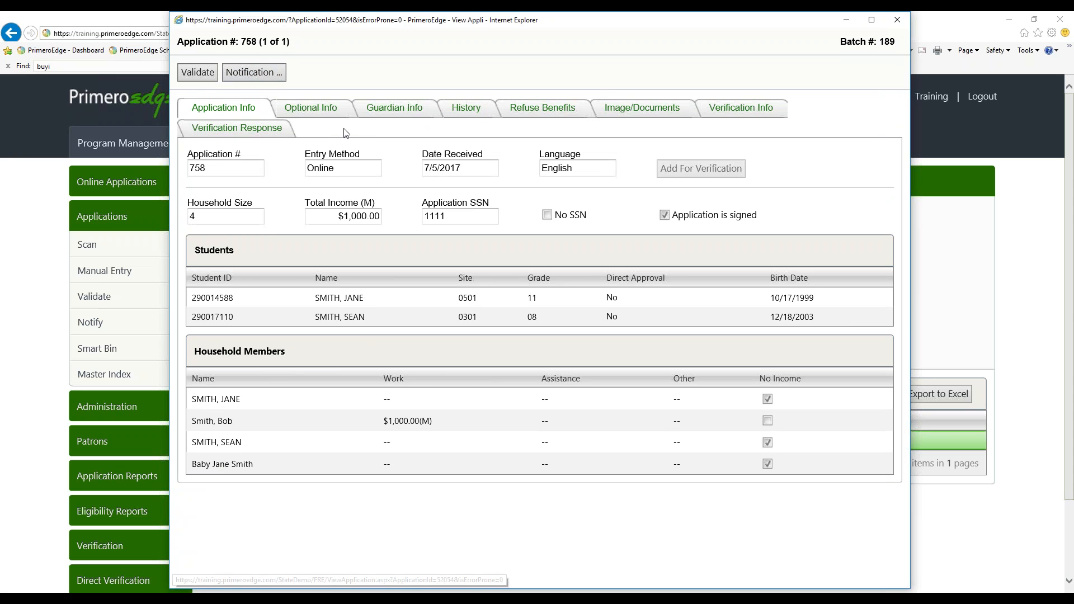
left_click(195, 75)
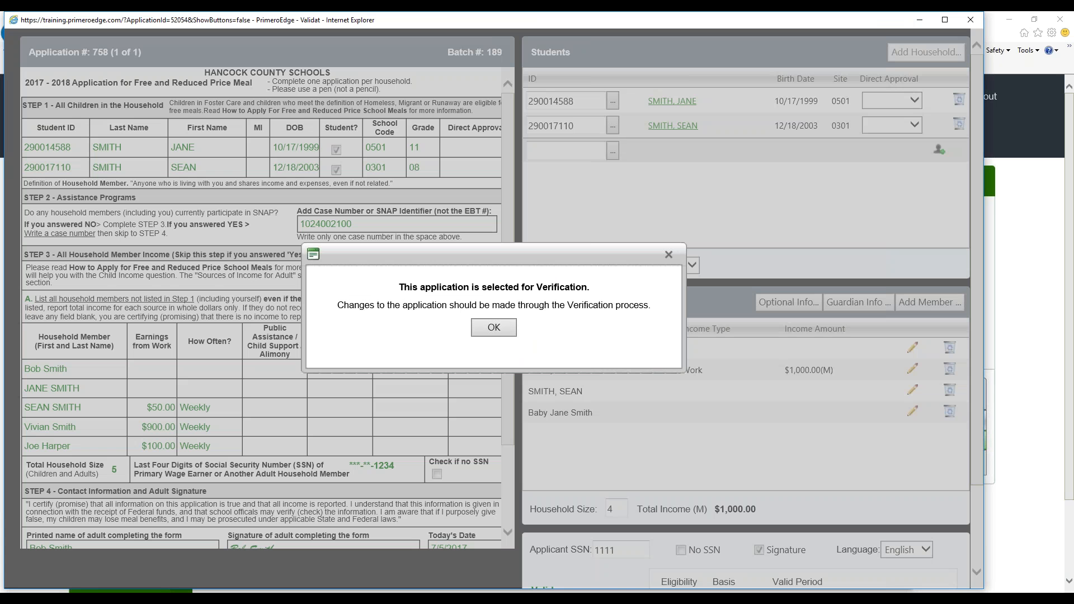
left_click(668, 254)
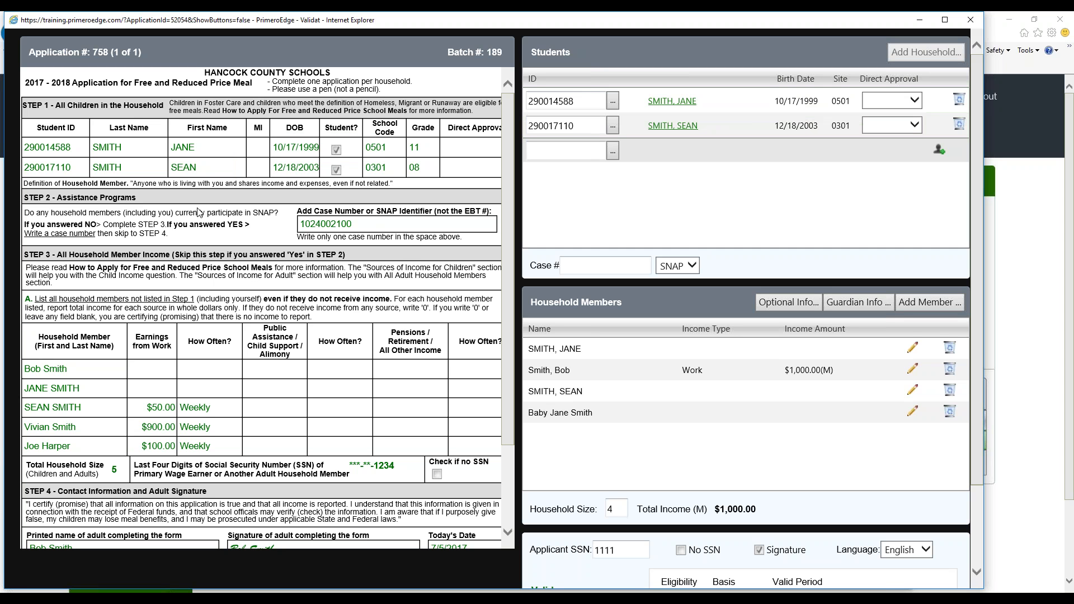
mouse_move(323, 225)
left_click(584, 264)
left_click_drag(353, 225, 376, 221)
left_click(556, 270)
type("102")
key("BackSpace")
key("BackSpace")
key("BackSpace")
scroll(510, 390, "down", 1)
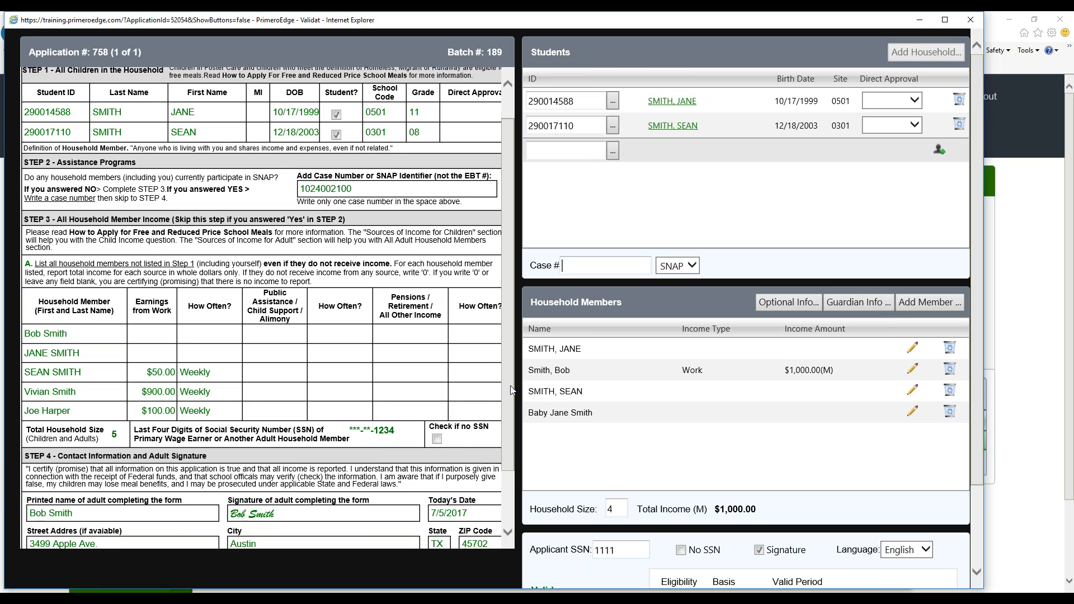
scroll(511, 389, "down", 1)
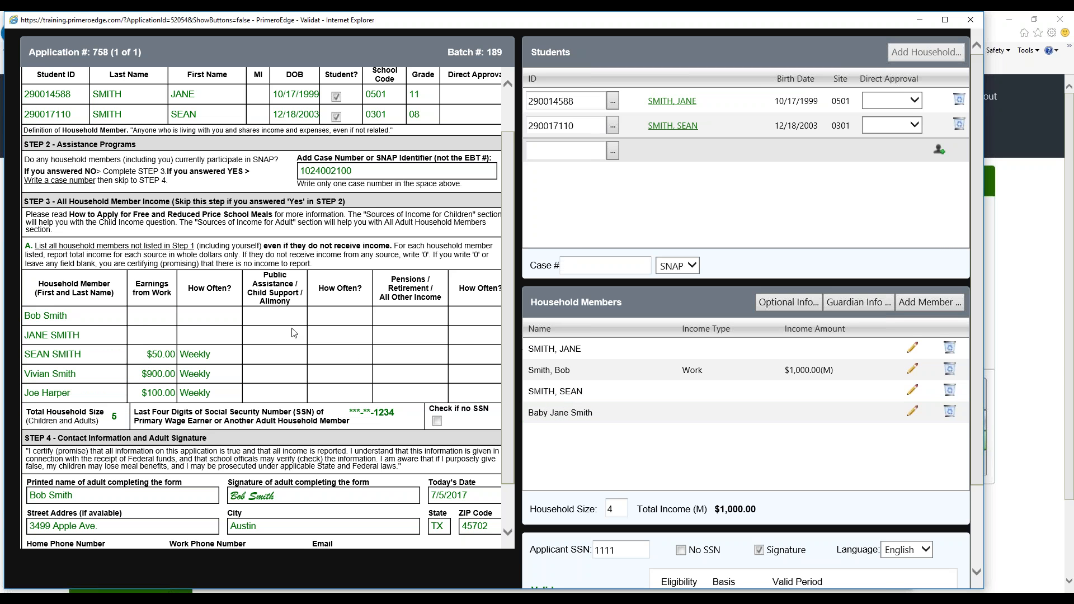
left_click(568, 379)
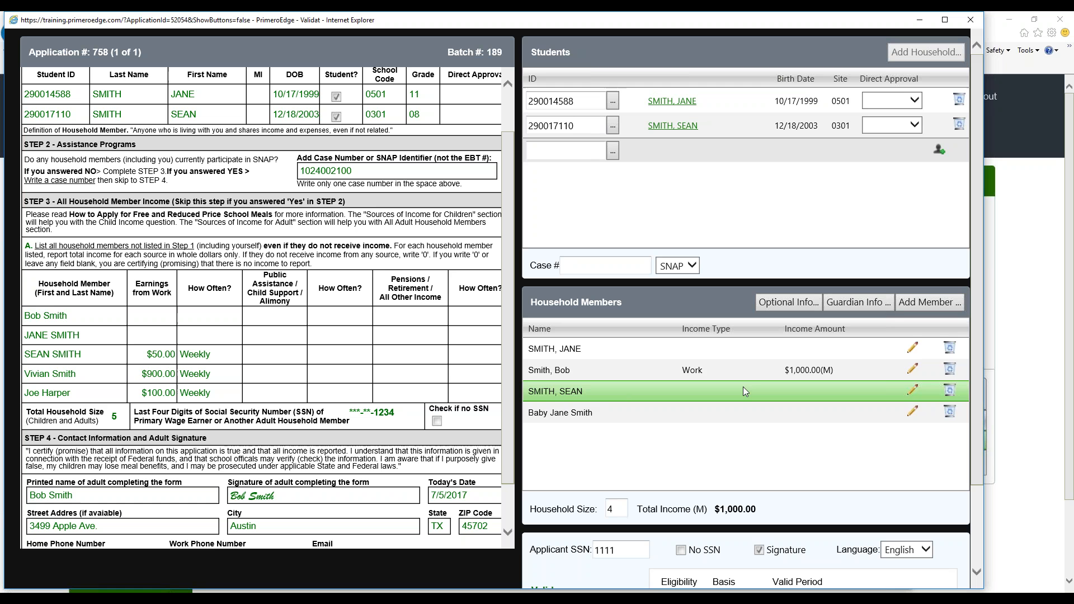
left_click(914, 389)
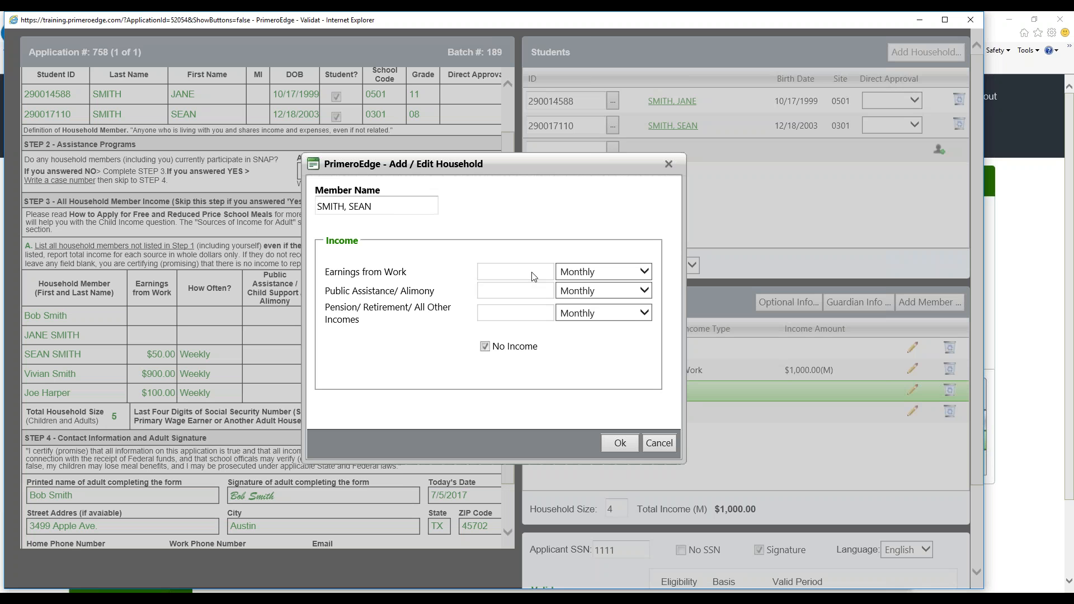
left_click(485, 346)
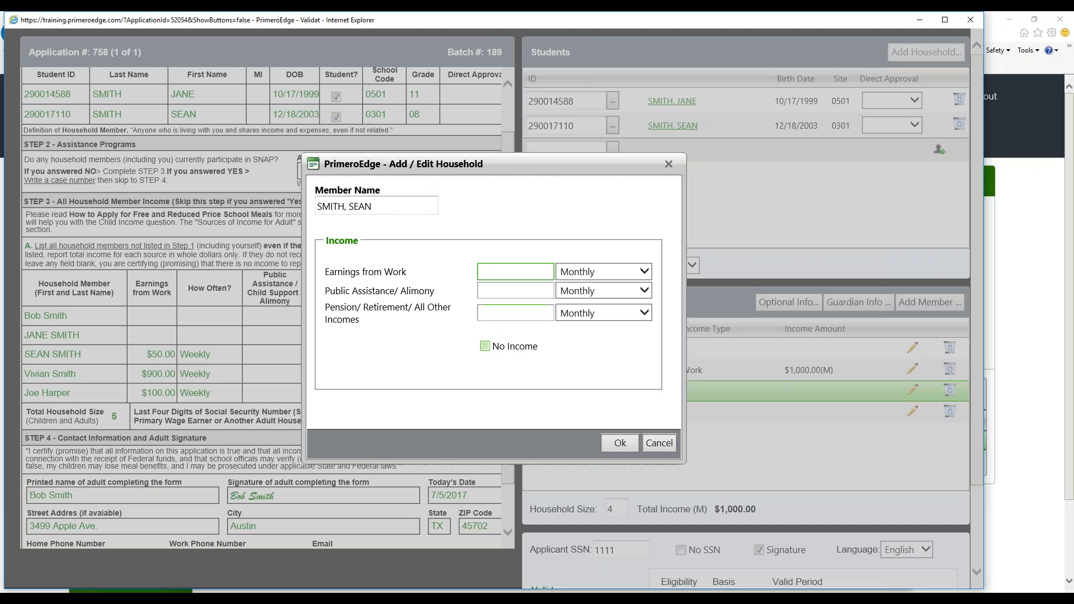
type("50")
left_click(573, 273)
left_click(576, 286)
left_click(619, 444)
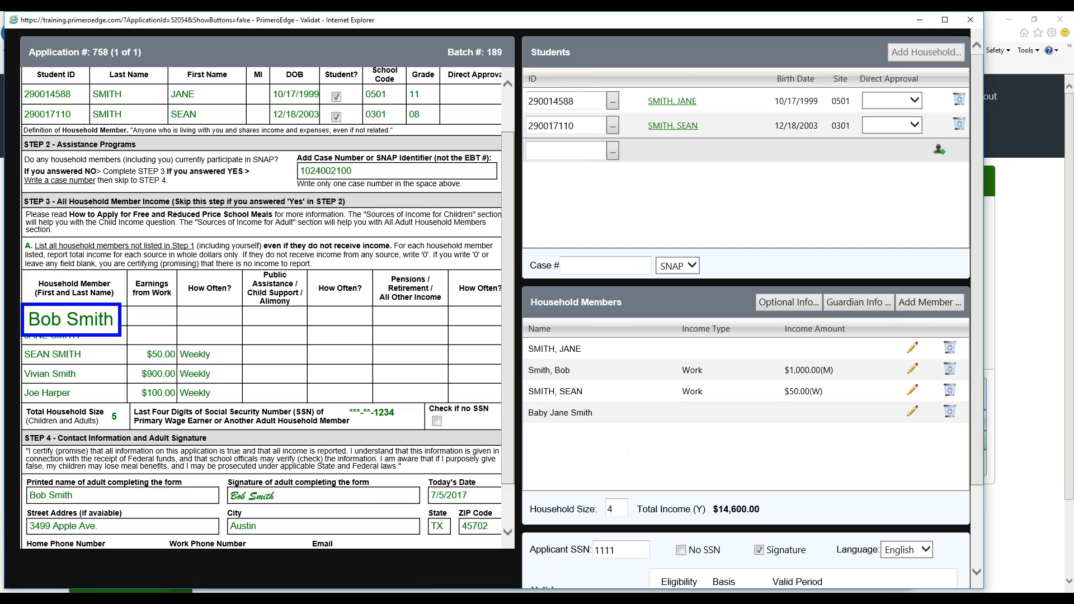
Mark Smith, Bob as having no income and delete Baby Jane Smith from the household members
left_click(913, 369)
left_click(485, 346)
left_click(621, 444)
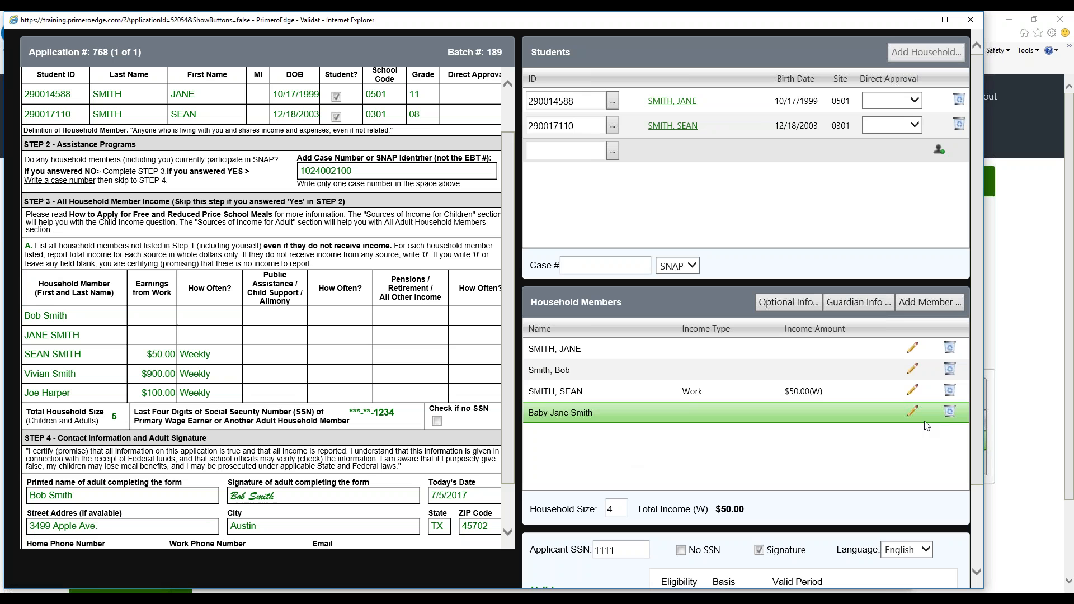
left_click(949, 412)
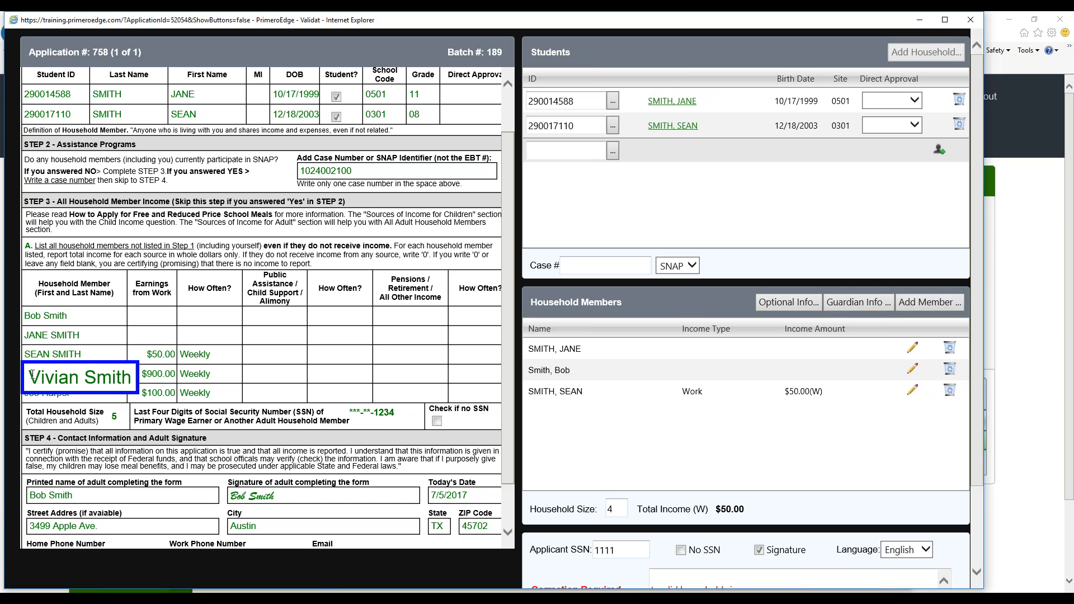
left_click(918, 302)
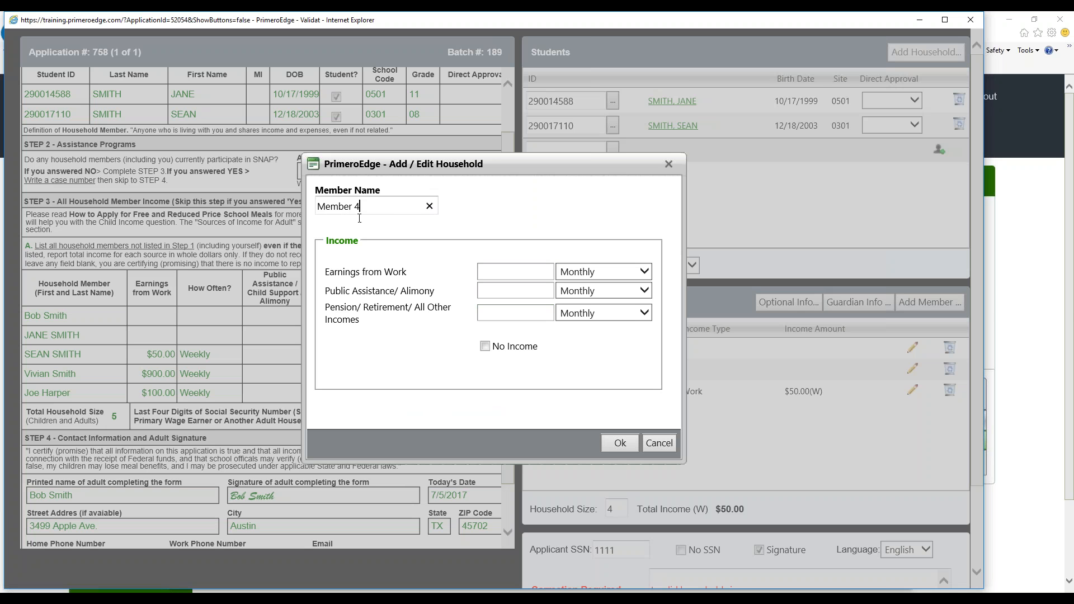
left_click(530, 275)
type("900")
left_click(586, 280)
left_click(573, 283)
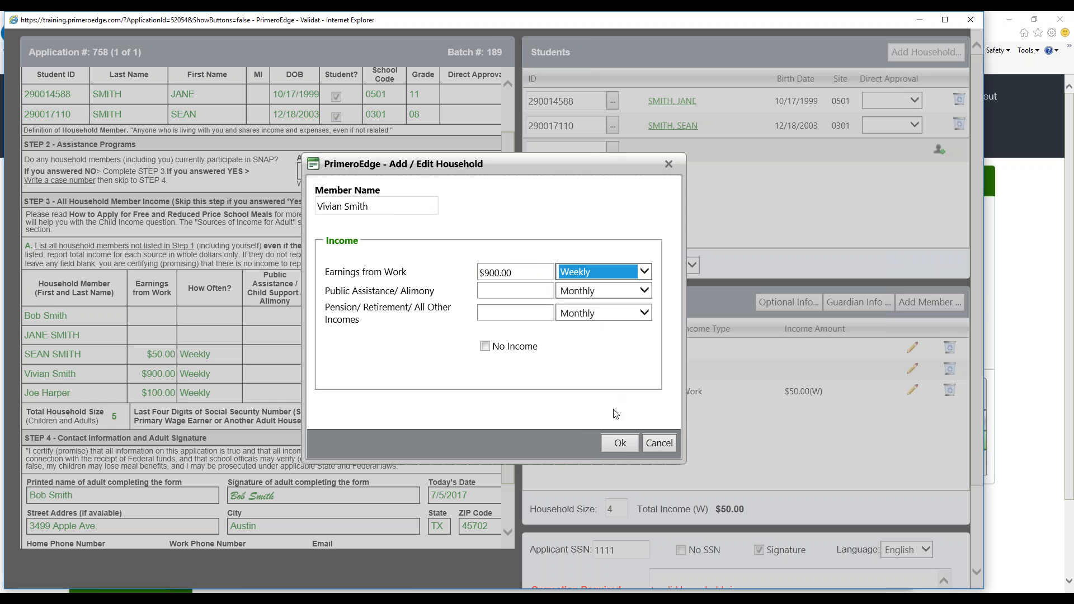
left_click(621, 442)
left_click(902, 302)
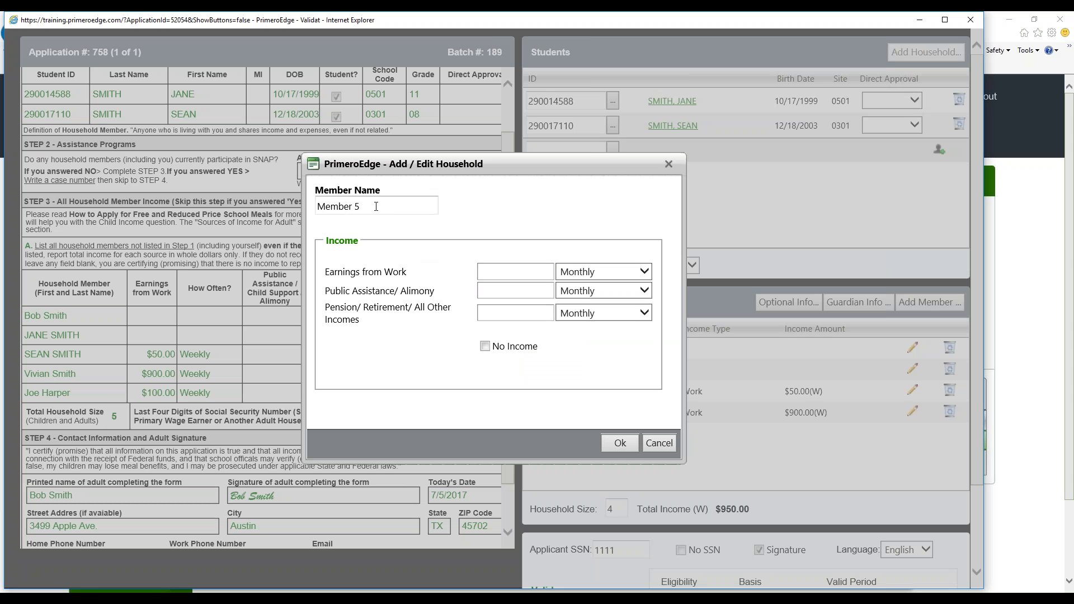
left_click_drag(376, 206, 204, 228)
type("joe ha")
key("BackSpace")
key("BackSpace")
key("BackSpace")
key("BackSpace")
key("BackSpace")
key("BackSpace")
left_click(508, 271)
type("100")
left_click(608, 272)
left_click(593, 284)
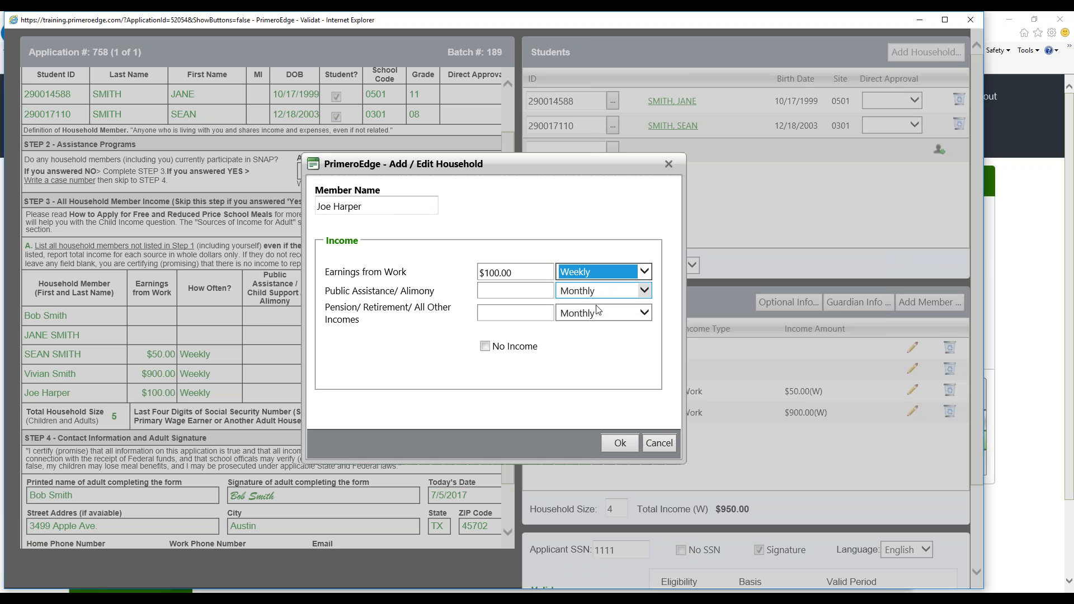
left_click(620, 444)
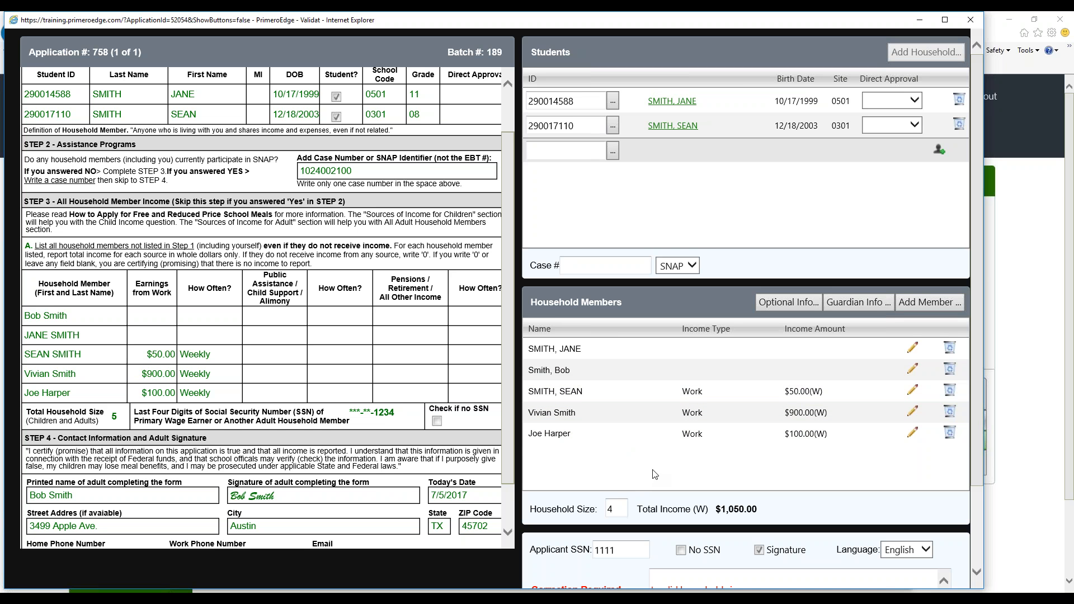
Enter the applicant's last four SSN digits and set the household size to 5
double_click(622, 553)
type("1234")
left_click(597, 509)
type("5")
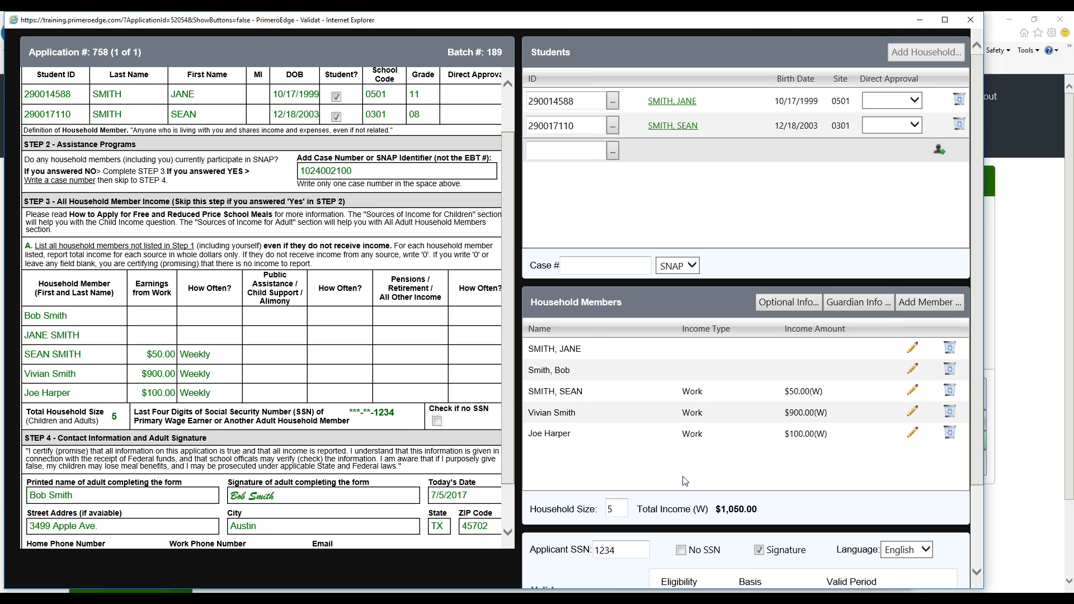
scroll(732, 477, "down", 2)
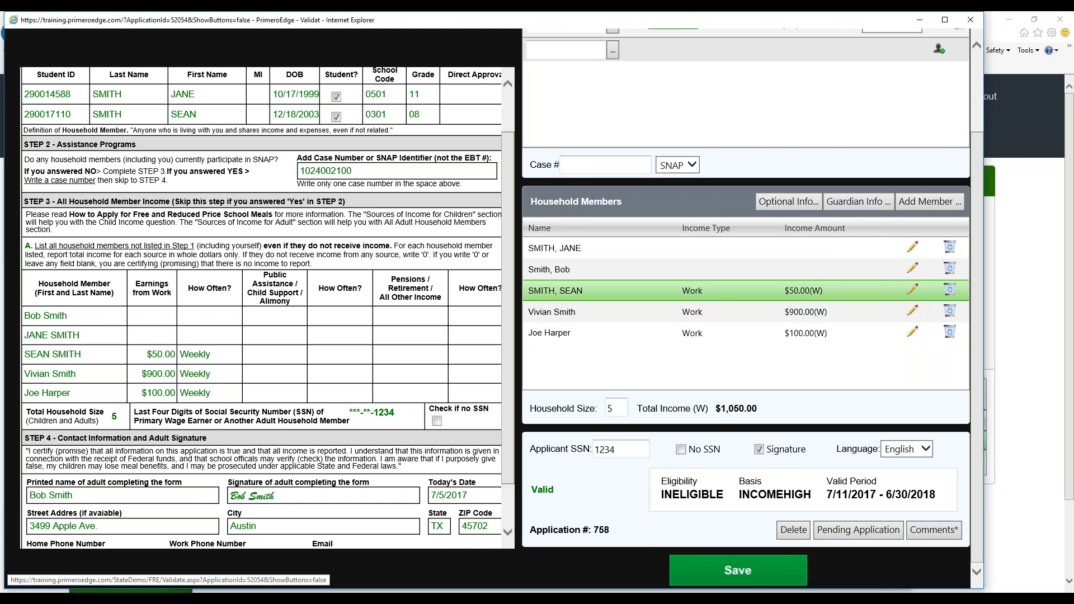
left_click(912, 311)
left_click(633, 269)
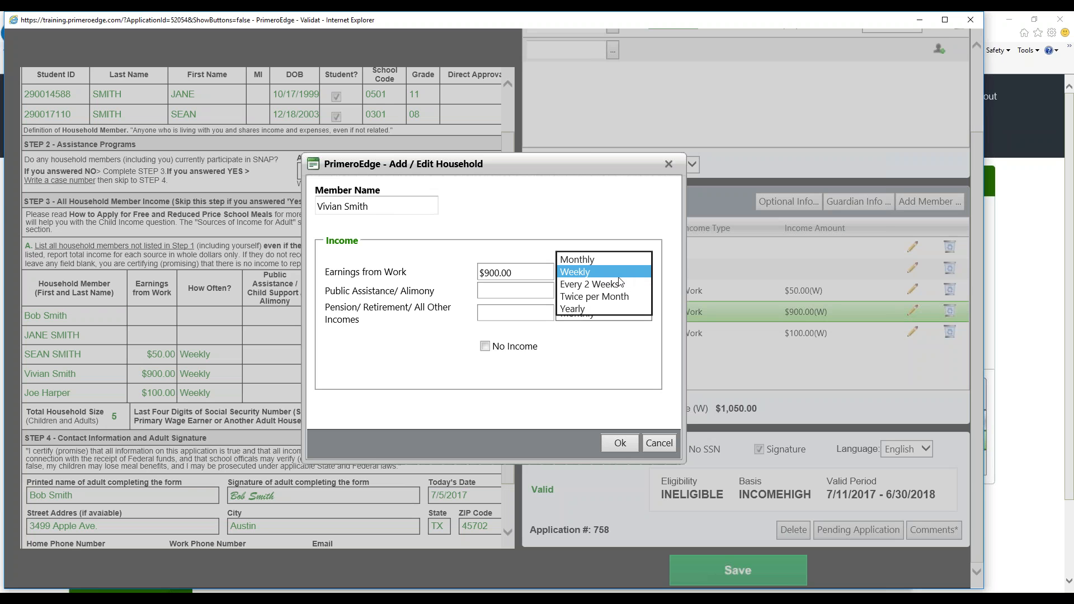
left_click(607, 257)
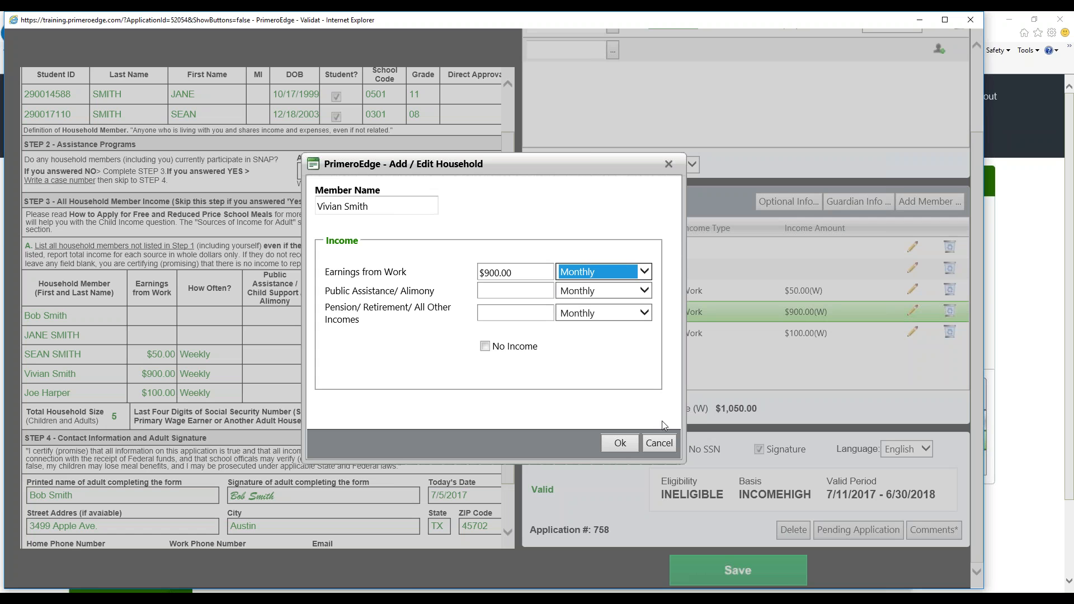
left_click(621, 443)
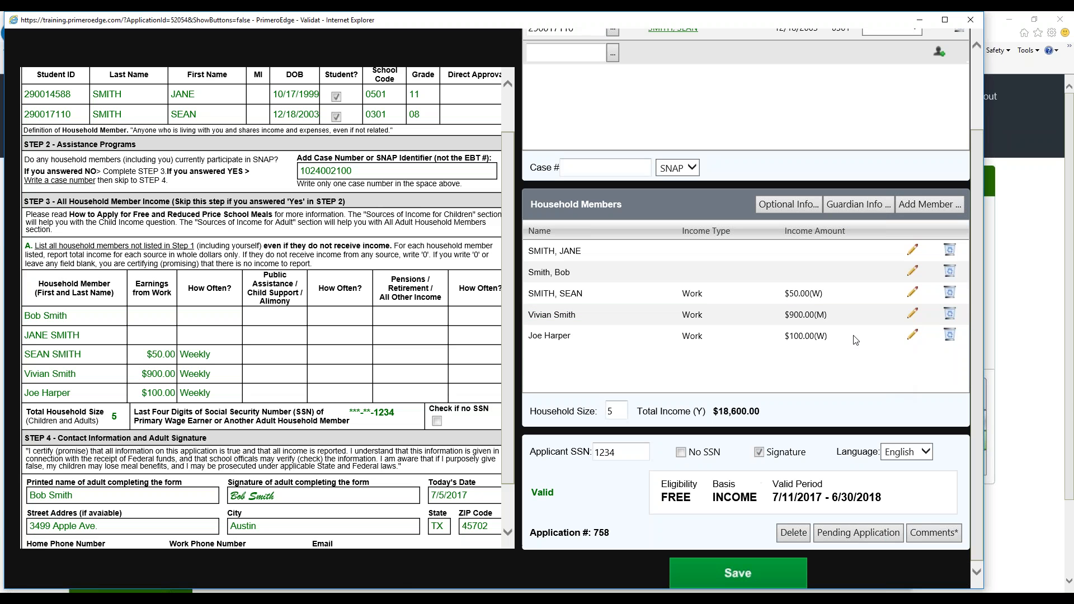
left_click_drag(638, 411, 770, 414)
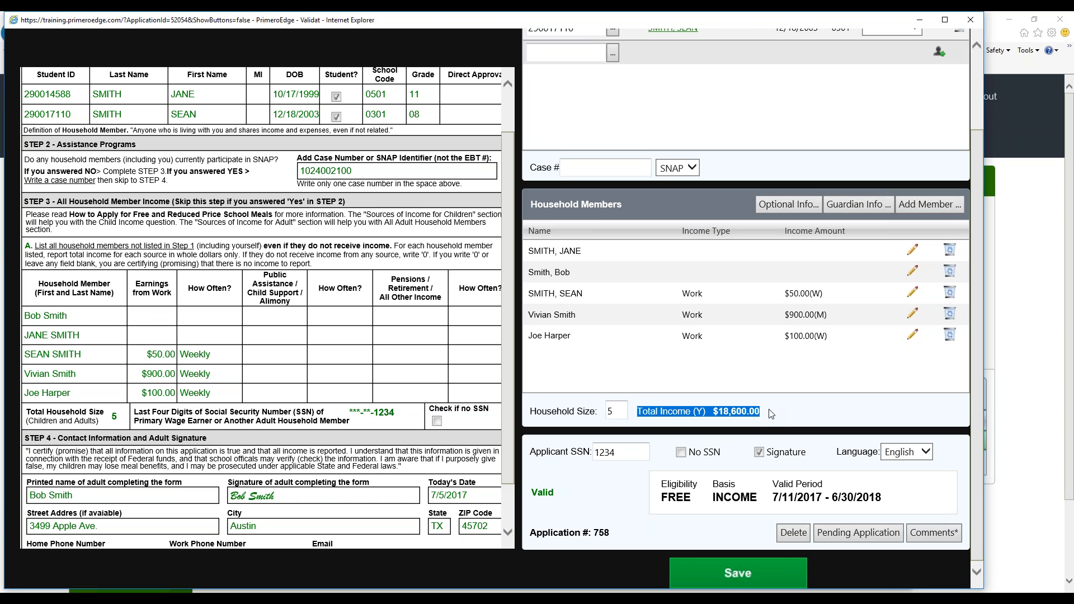
scroll(782, 439, "up", 1)
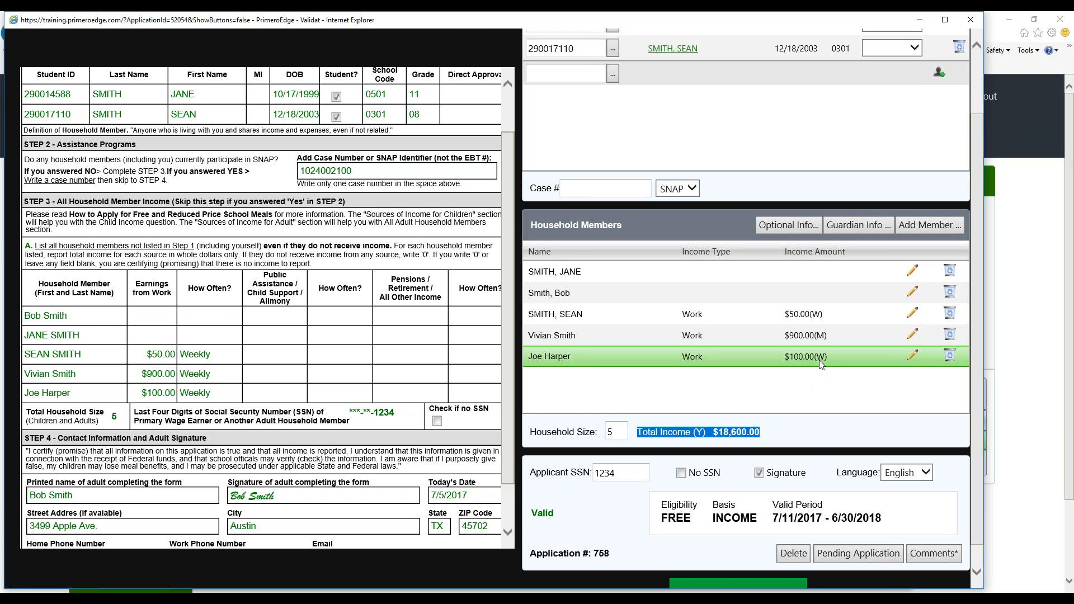
Save the validated application with the corrected household income
left_click(712, 428)
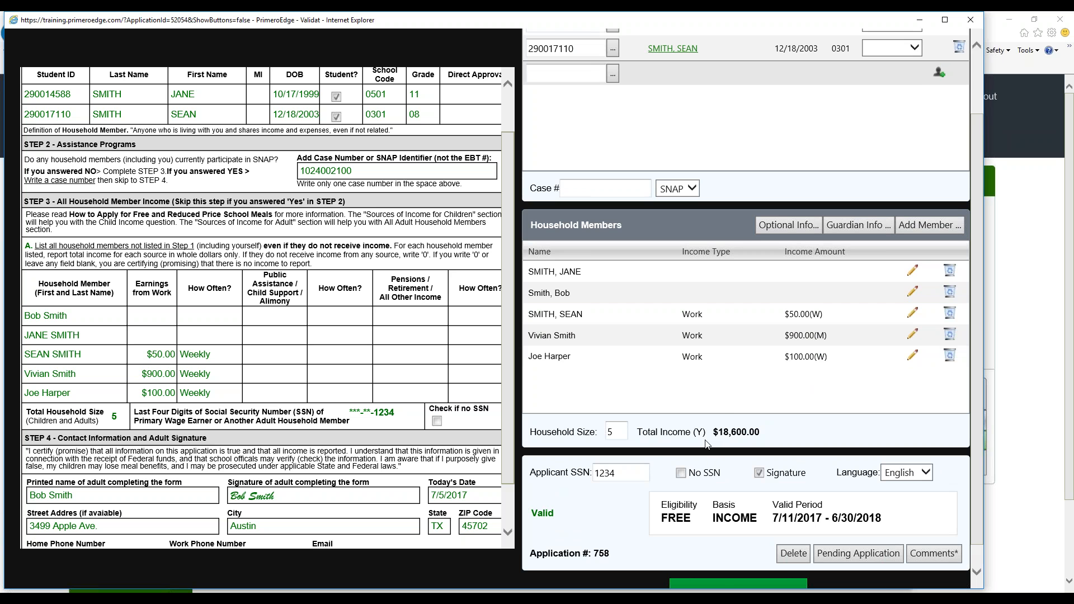
scroll(706, 443, "down", 1)
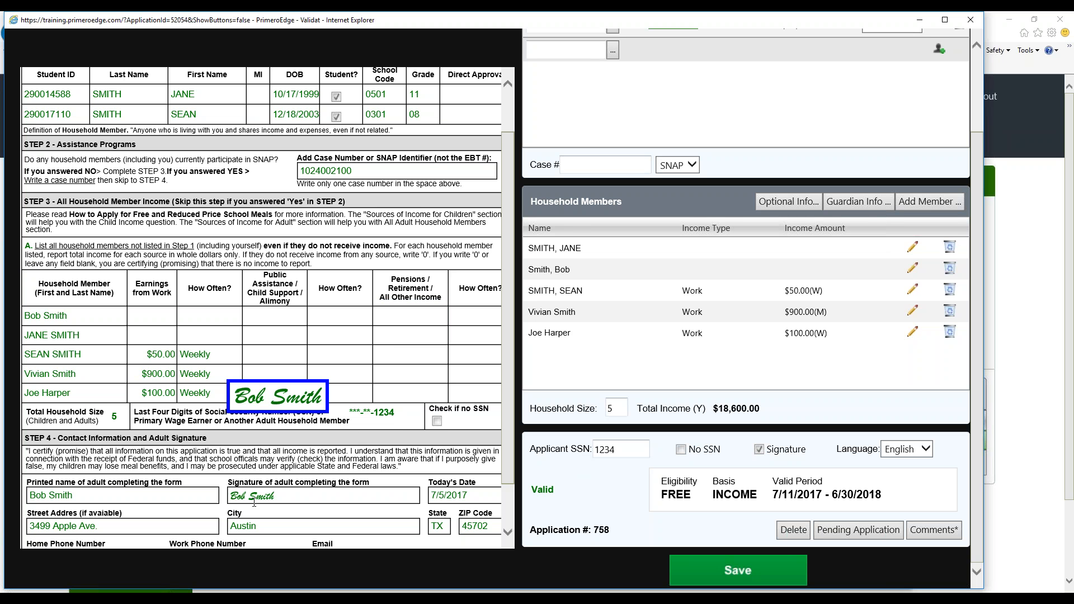
left_click(760, 451)
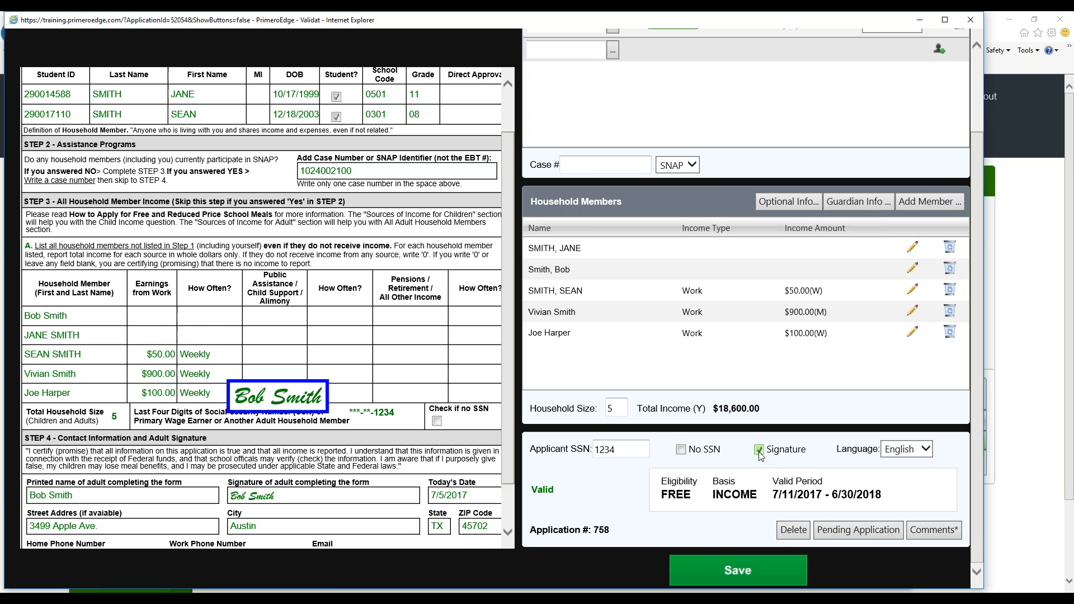
left_click(749, 572)
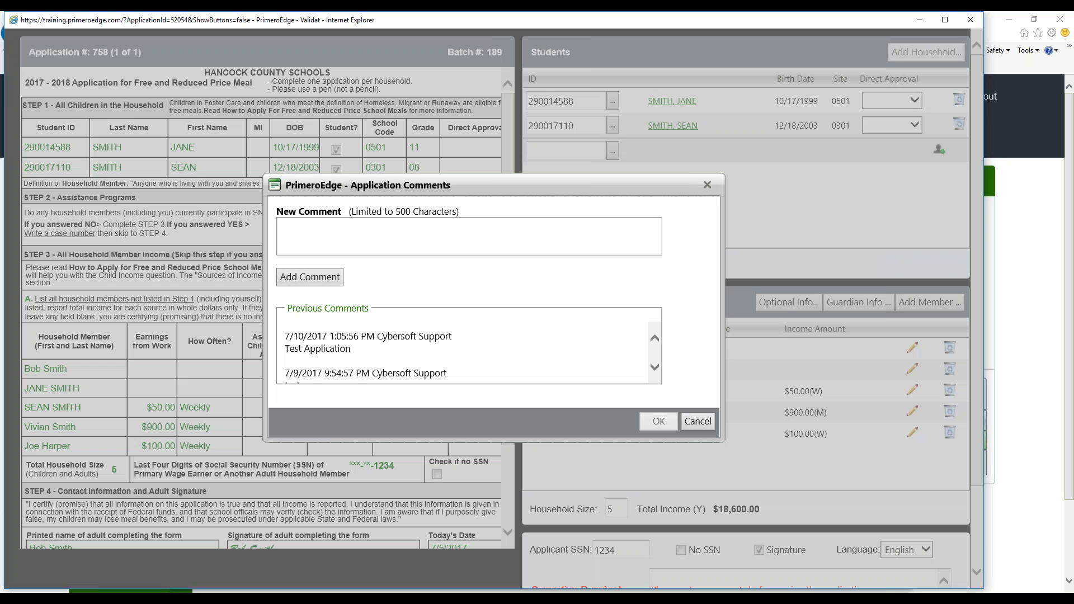
Add the comment 'Re-Processing the application' to the application, fixing its spelling, and close the comments dialog
left_click(464, 235)
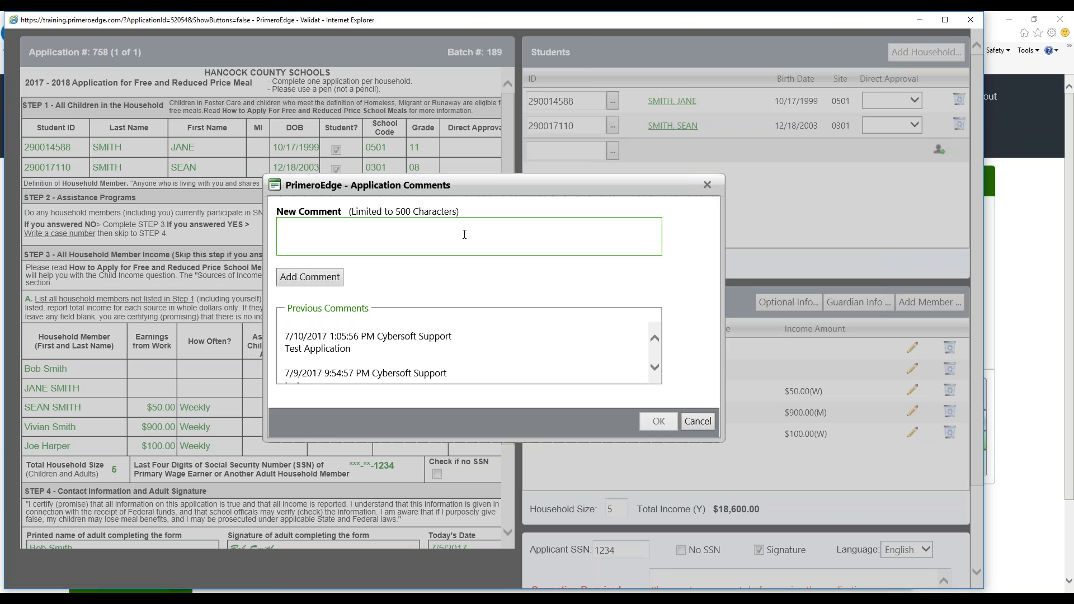
type("Re-P")
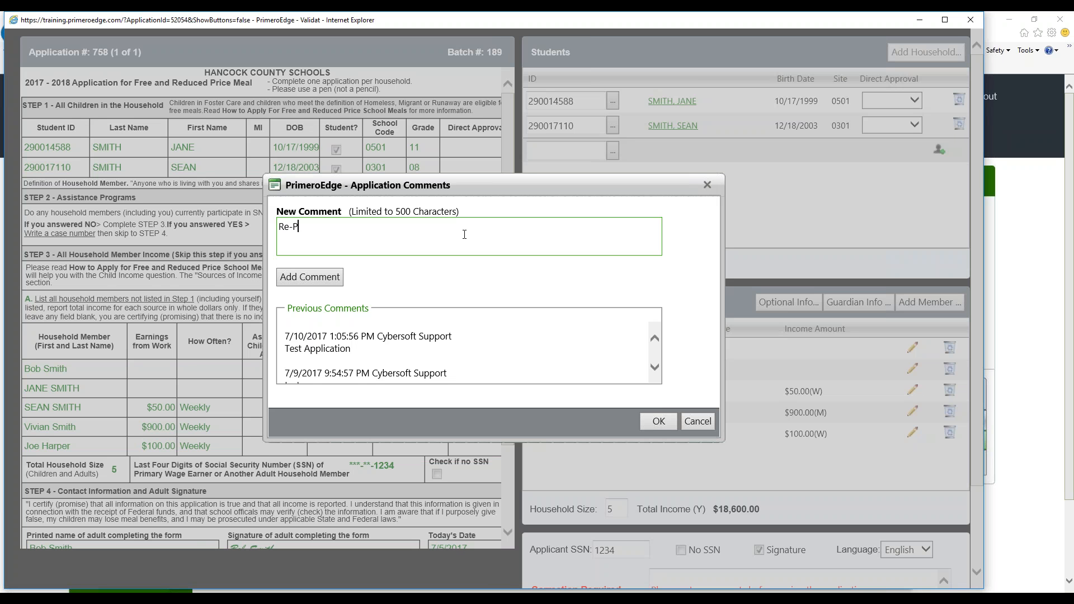
type("rocessing")
key("BackSpace")
key("BackSpace")
key("BackSpace")
key("BackSpace")
key("BackSpace")
key("BackSpace")
key("BackSpace")
type("cessing the appliction")
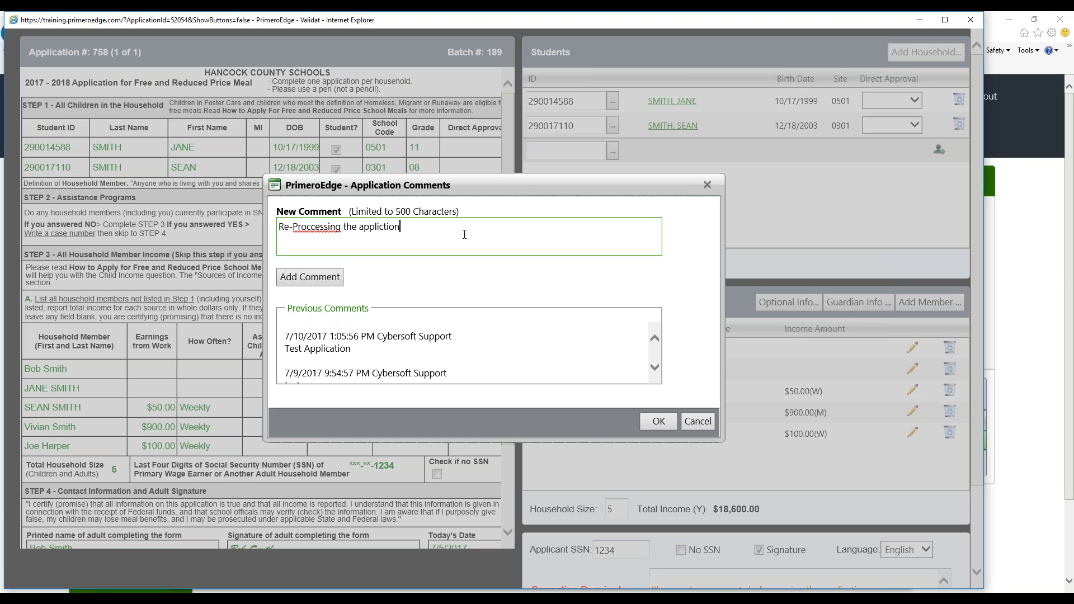
right_click(307, 227)
left_click(347, 235)
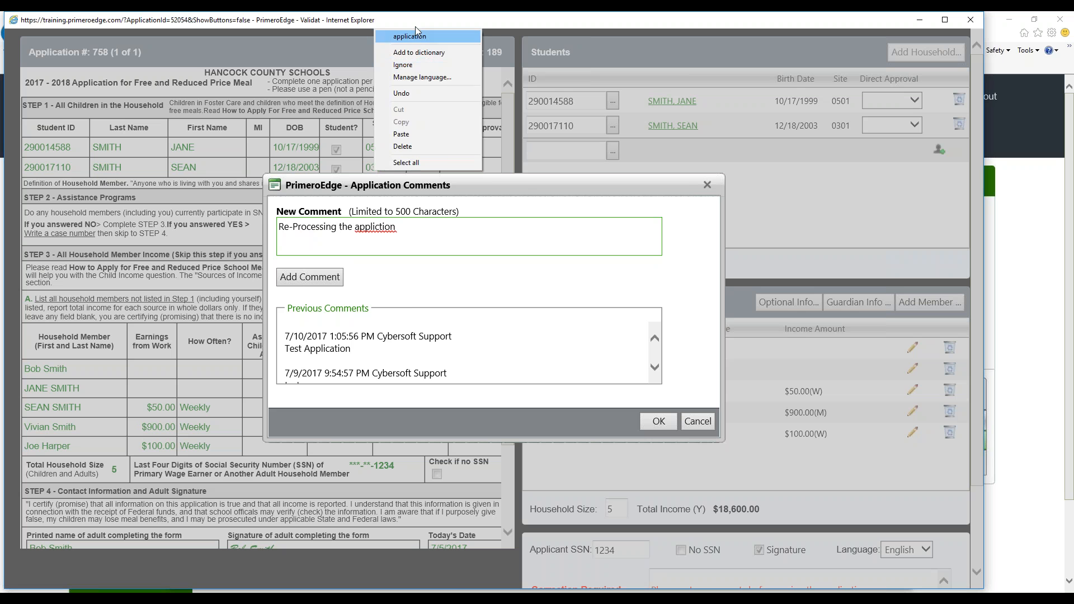
left_click(400, 35)
left_click(333, 288)
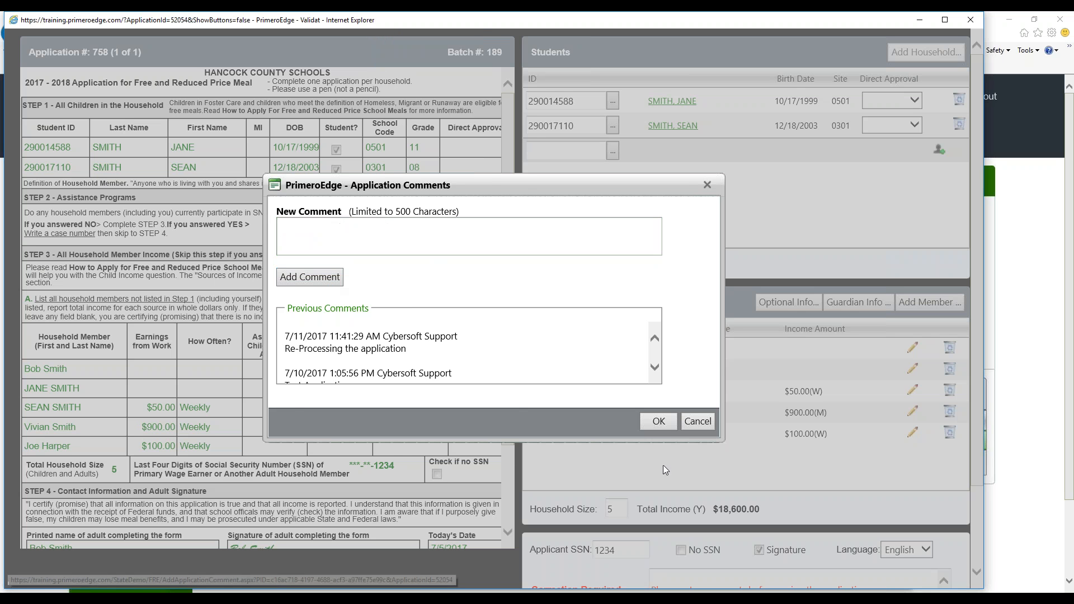
left_click(659, 421)
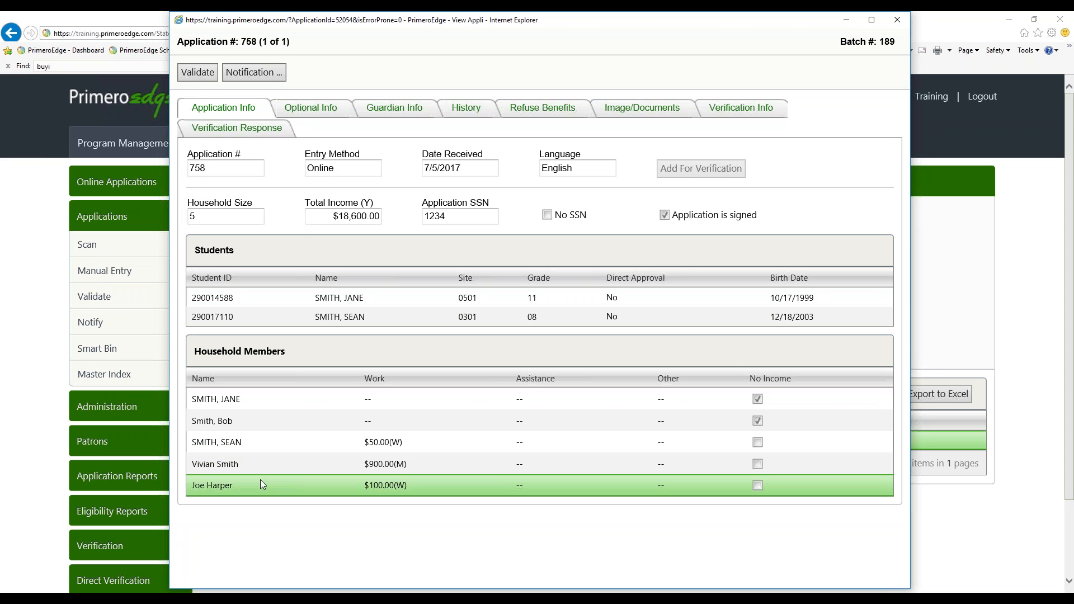
Review the Optional Info, Guardian Info and History tabs of application 758
left_click(316, 113)
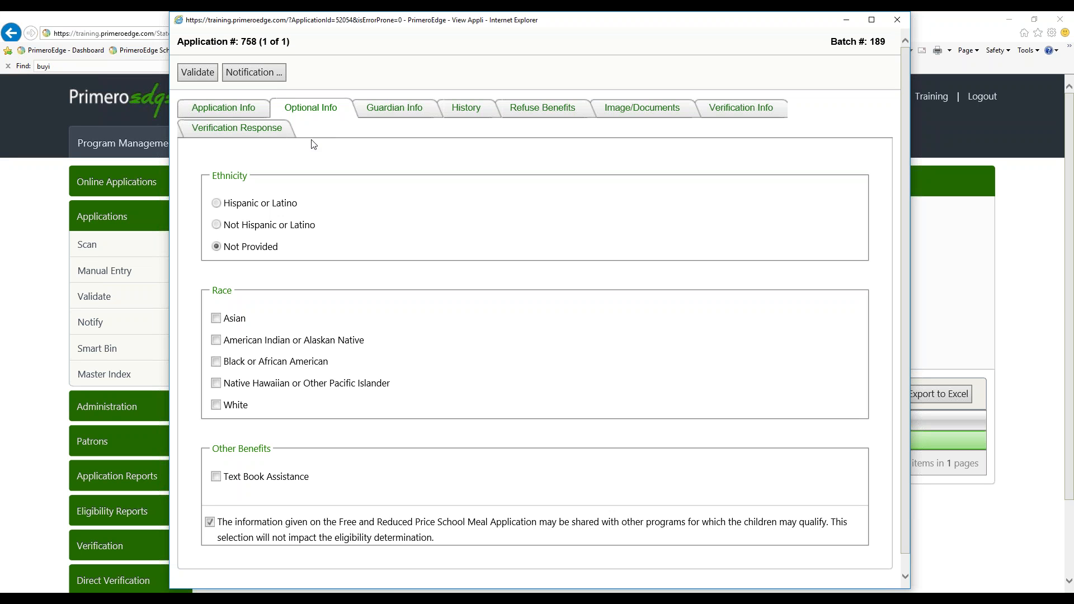
left_click(391, 115)
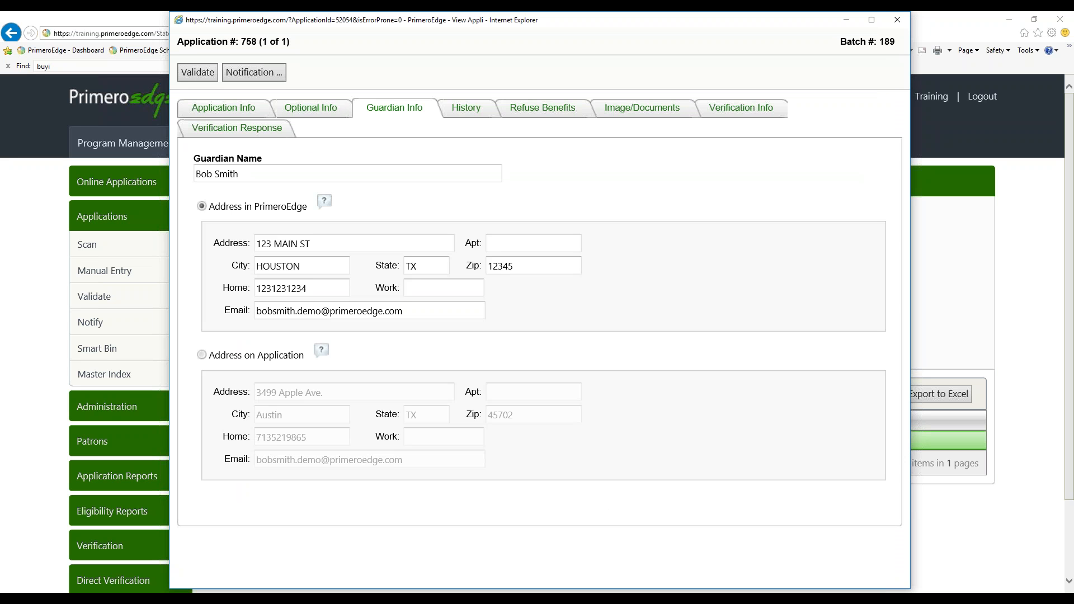
left_click(288, 180)
left_click(456, 113)
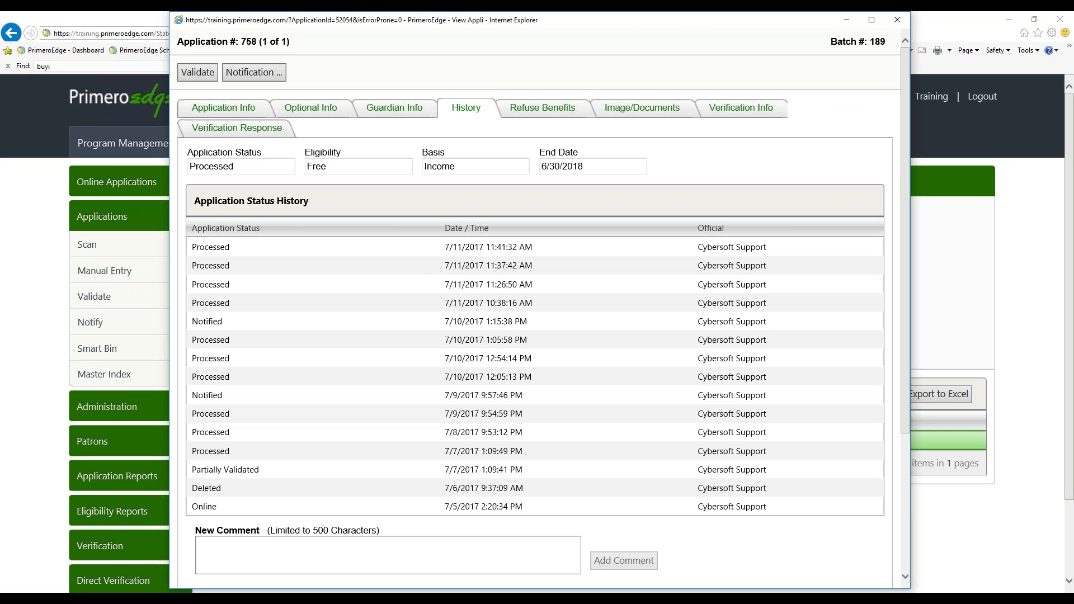
Open Refuse Benefits, keep the Reduced result and pick a start date of 7/24/2017
left_click(560, 109)
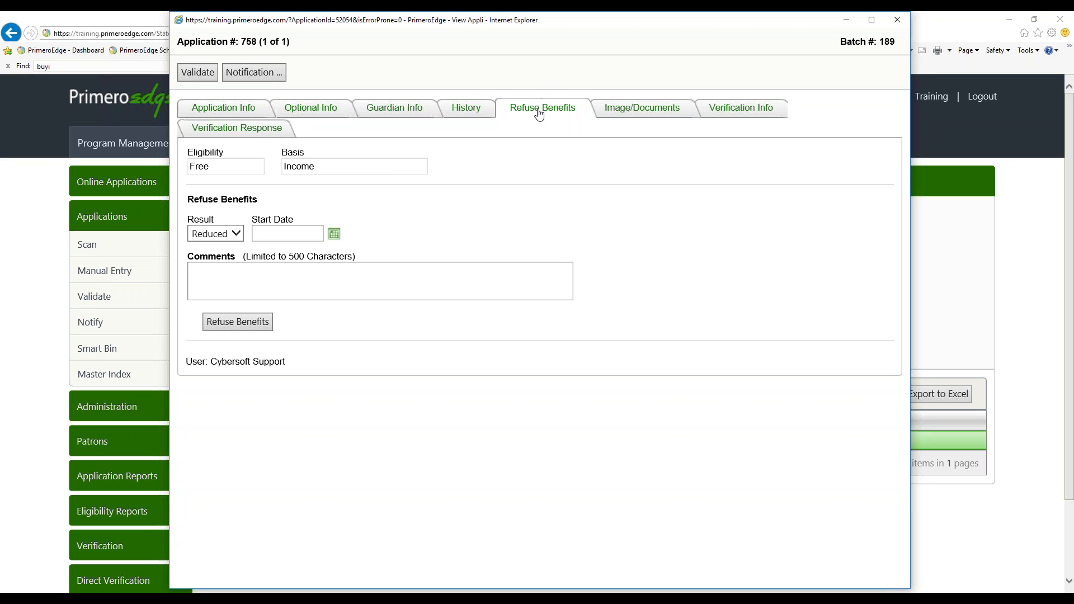
left_click(236, 234)
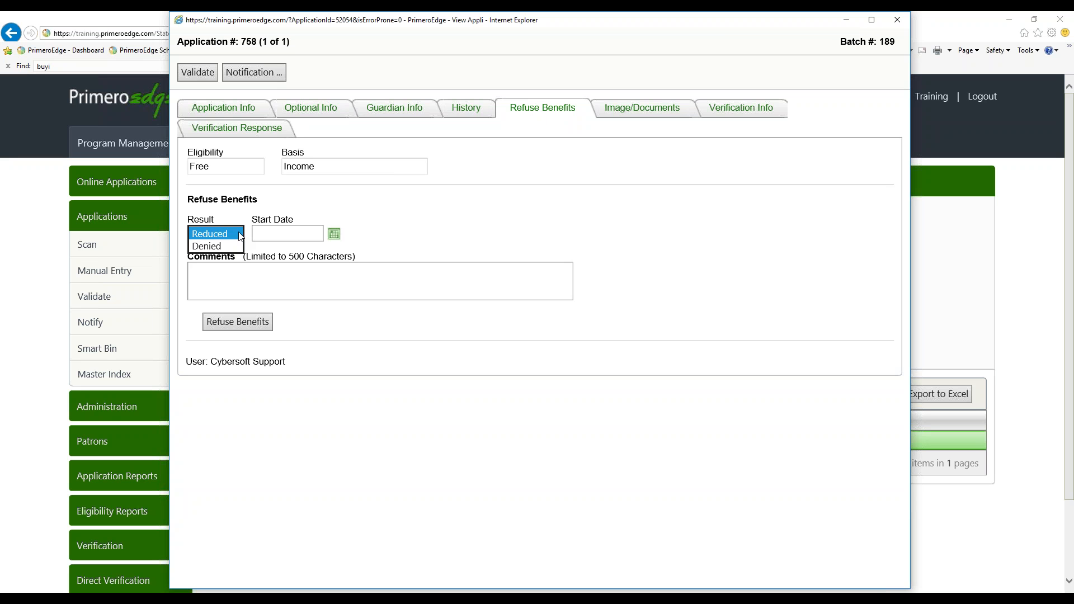
left_click(262, 232)
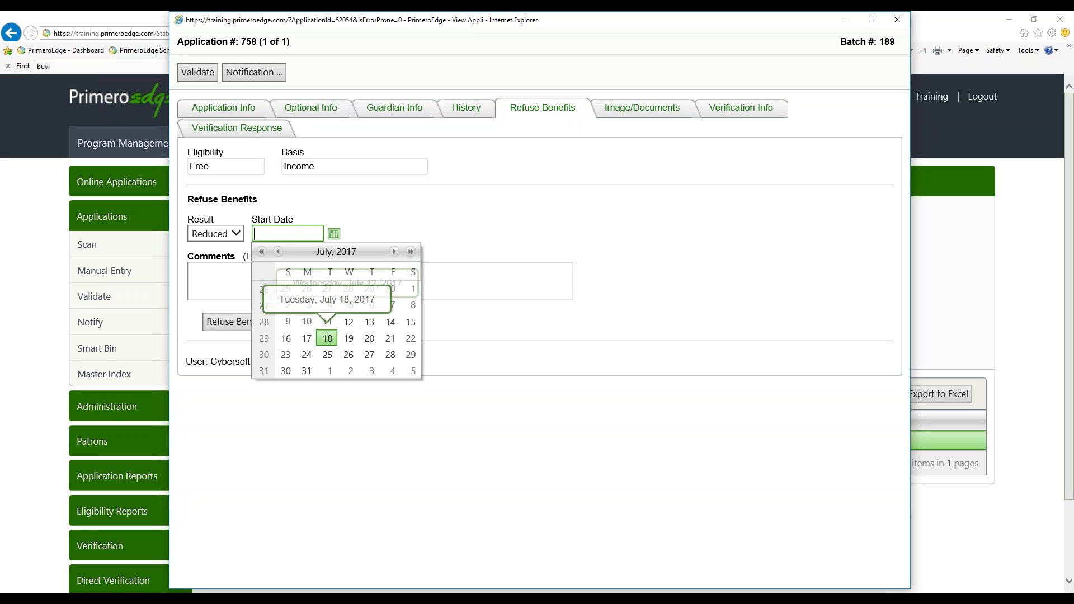
left_click(307, 354)
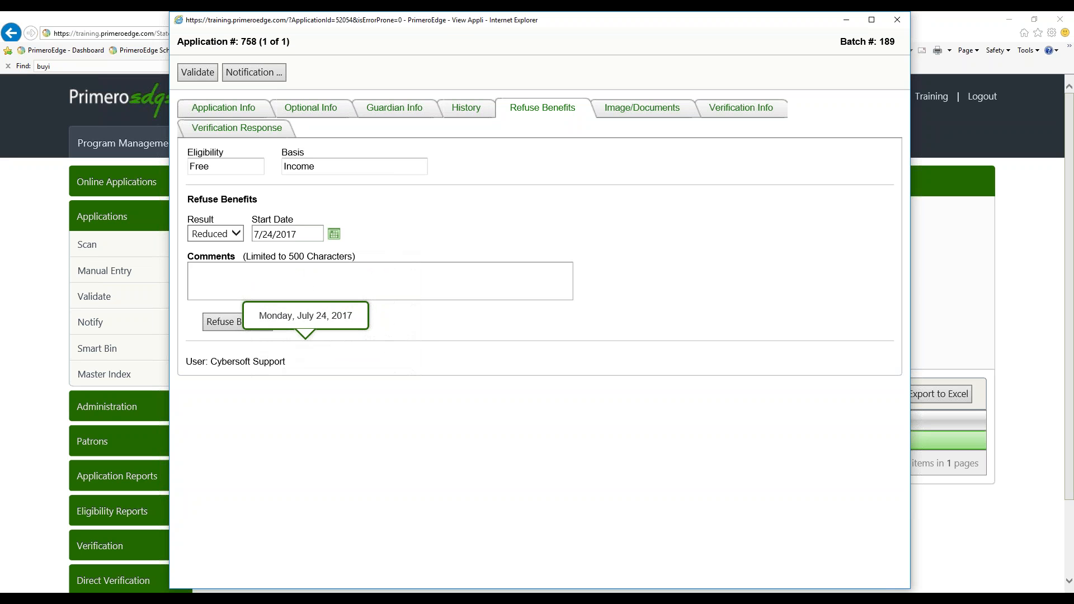
left_click(276, 283)
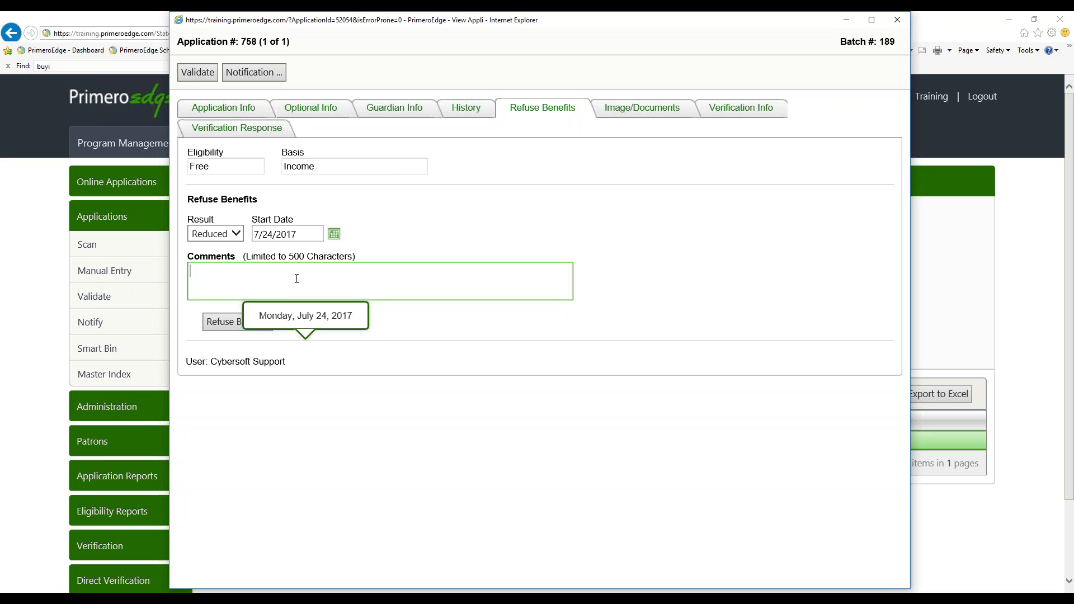
Examine the application's scanned image on the Image/Documents tab and close the application window
left_click(631, 112)
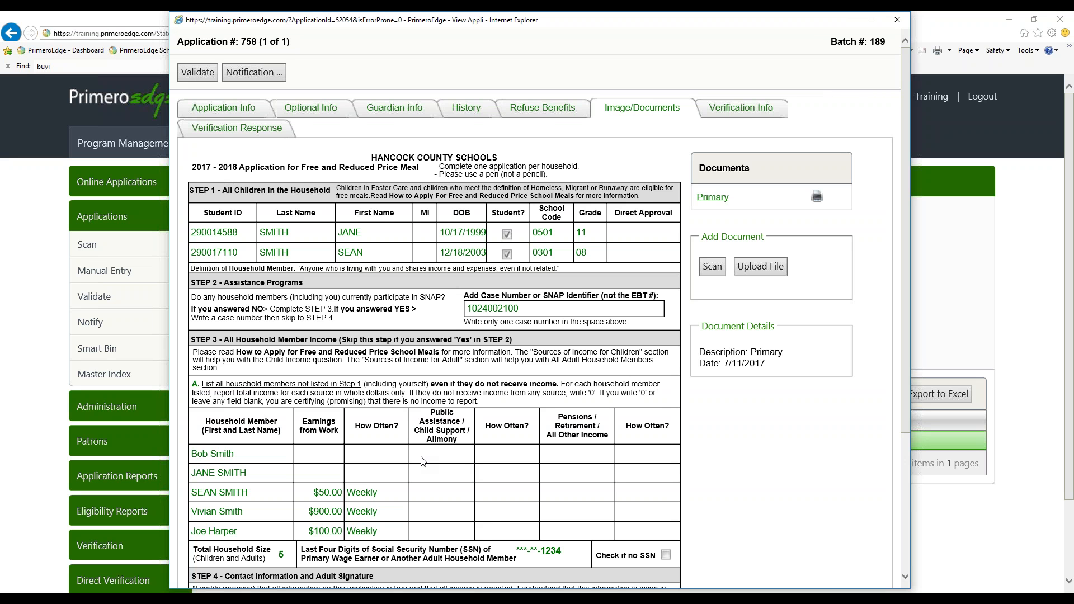
scroll(424, 462, "down", 2)
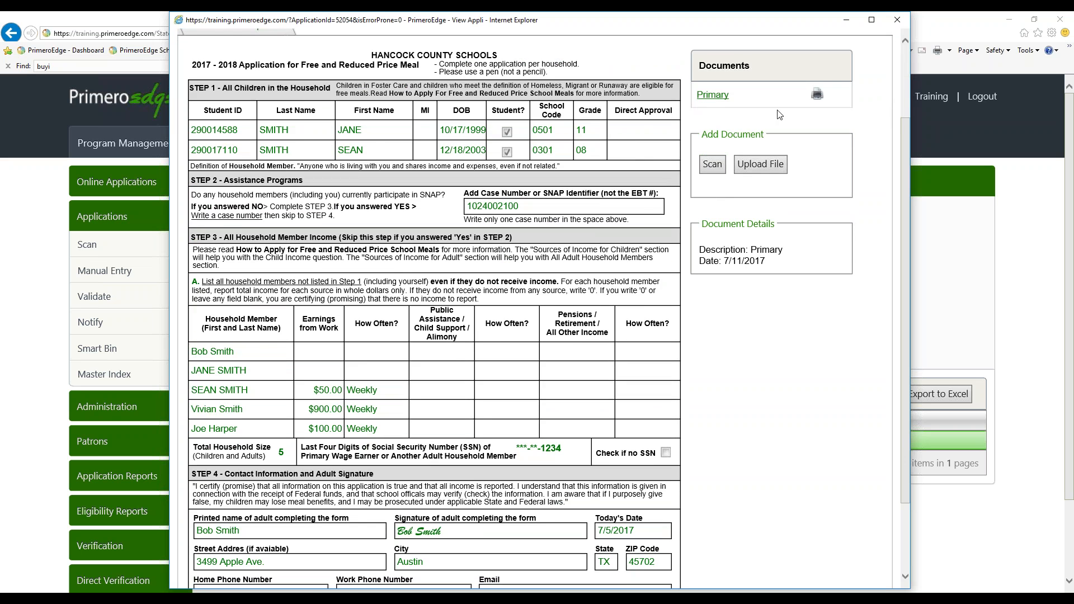
scroll(629, 157, "up", 3)
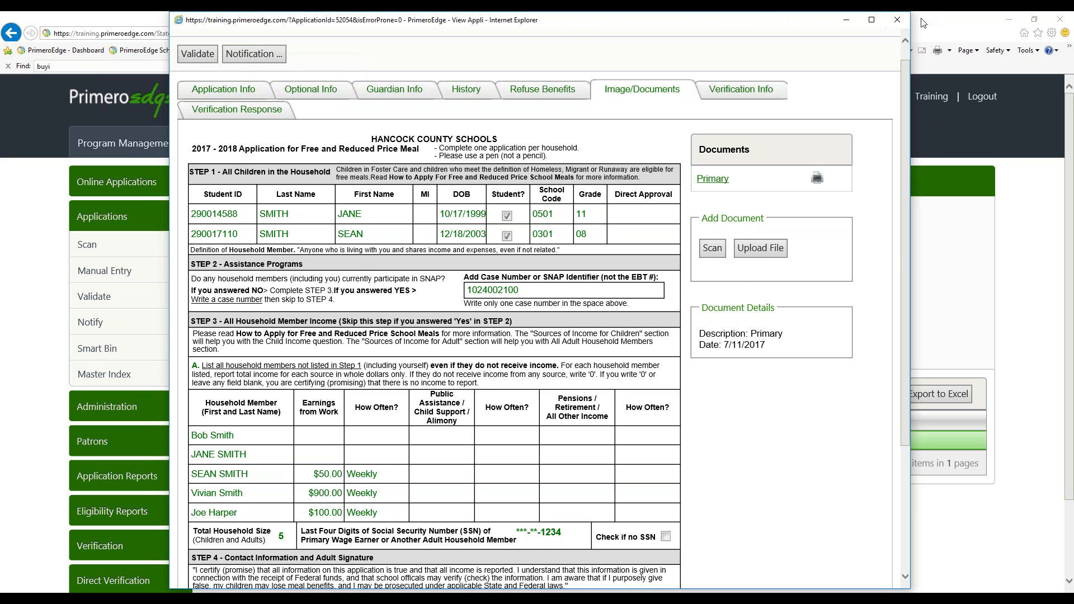
left_click(899, 20)
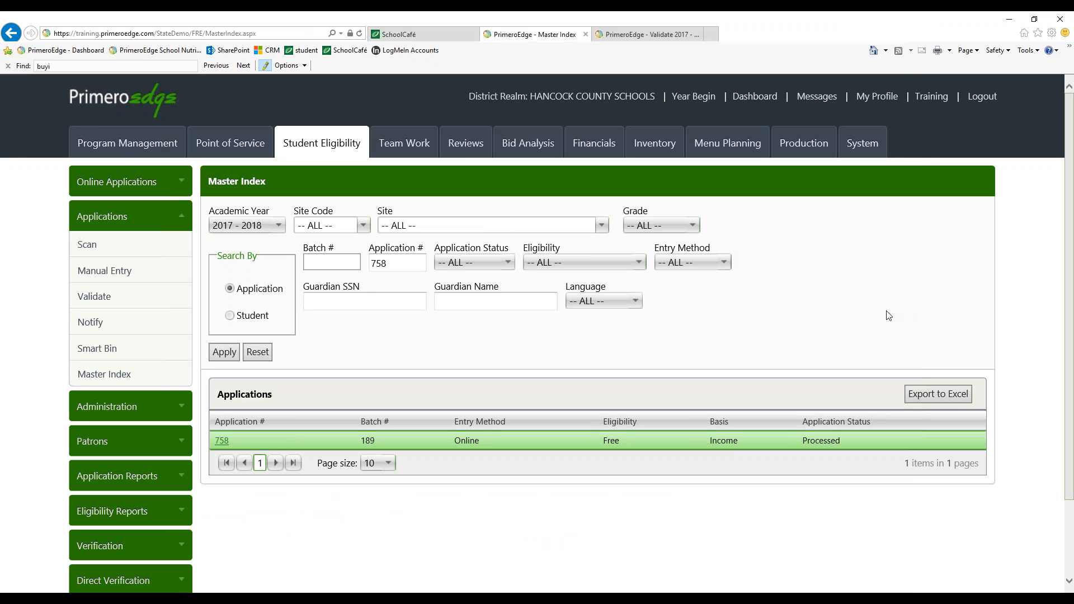
left_click(1064, 57)
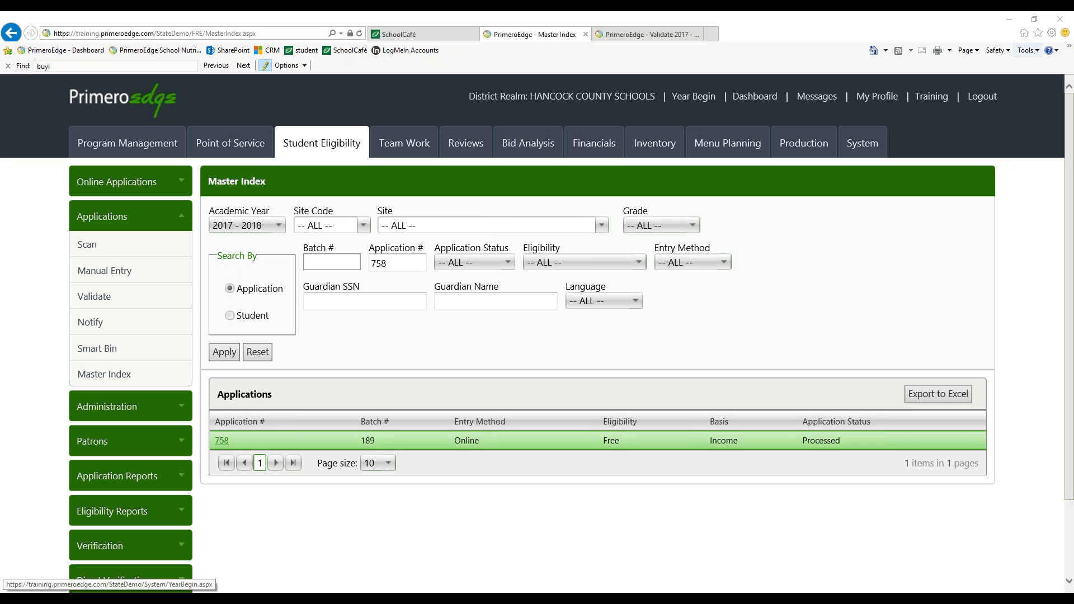
Open the Validate page and filter application batches to Online status only
left_click(95, 297)
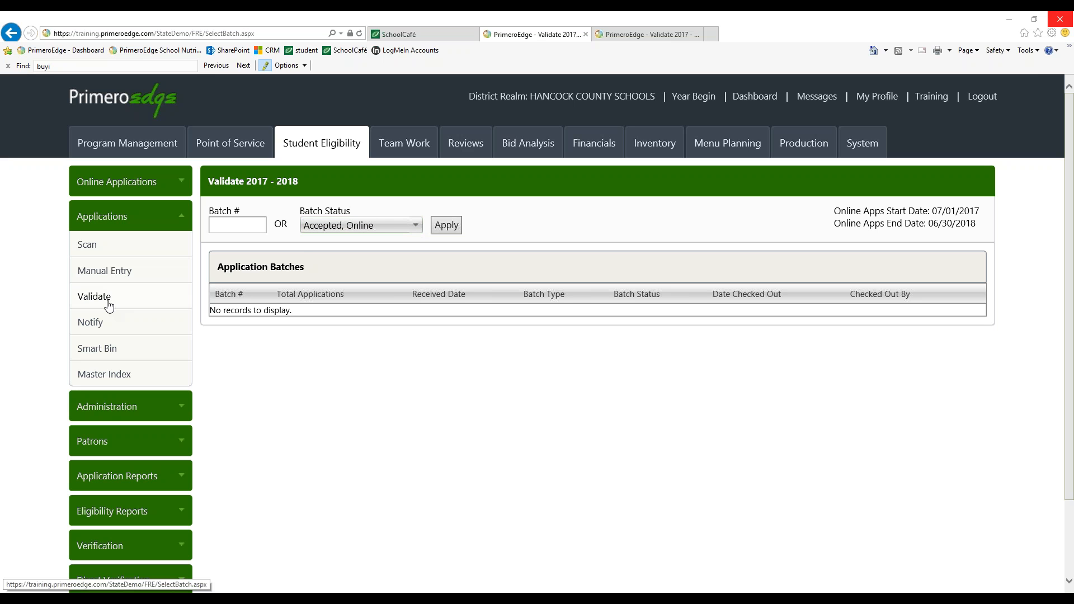
left_click(416, 229)
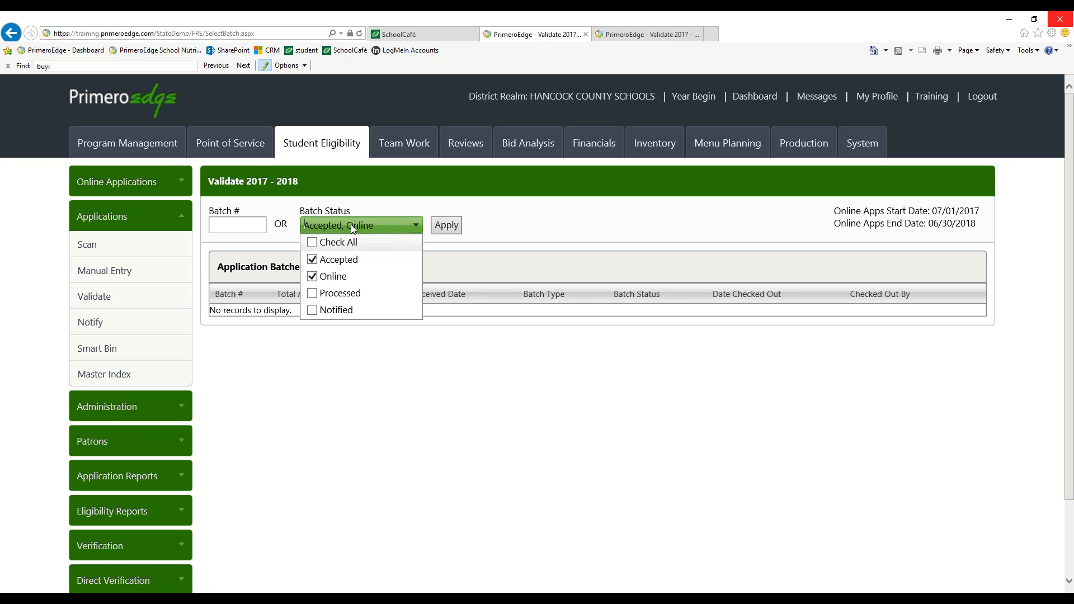
left_click(316, 259)
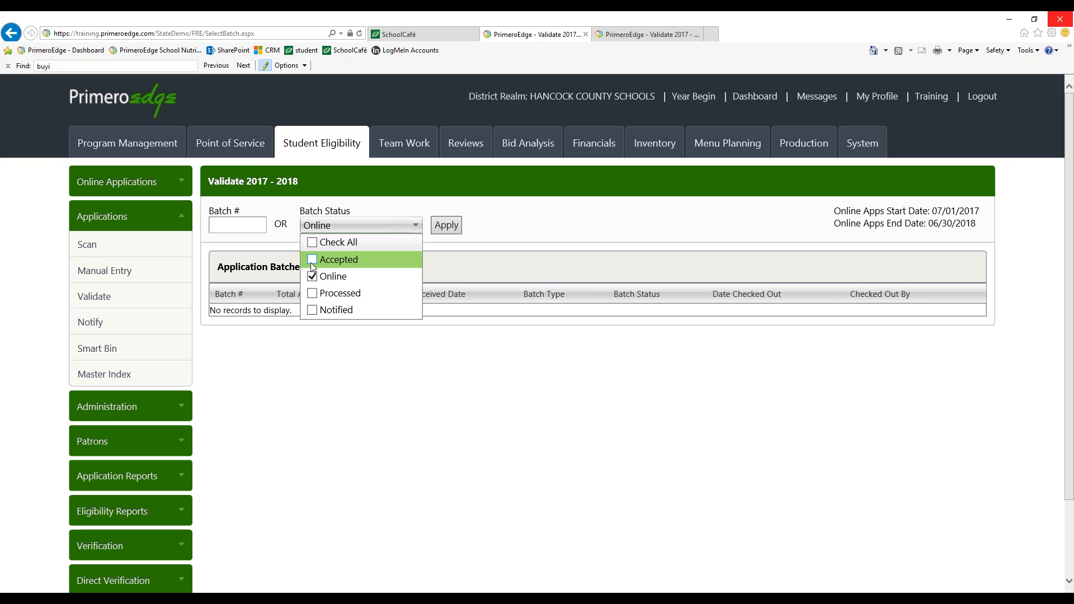
left_click(442, 225)
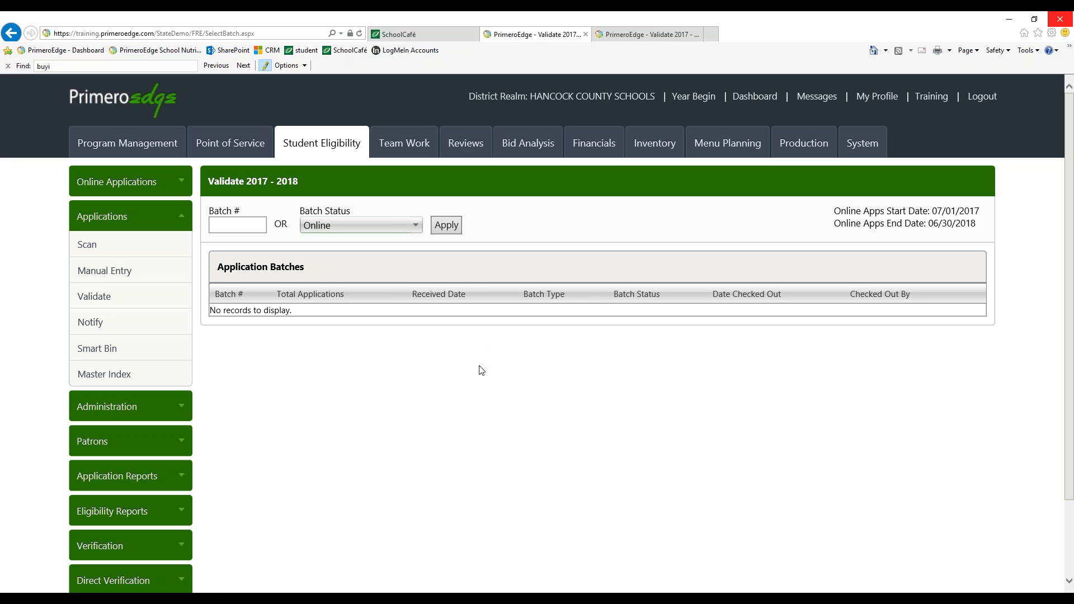
Search the Master Index for applications with Online entry method, showing 50 per page
left_click(121, 374)
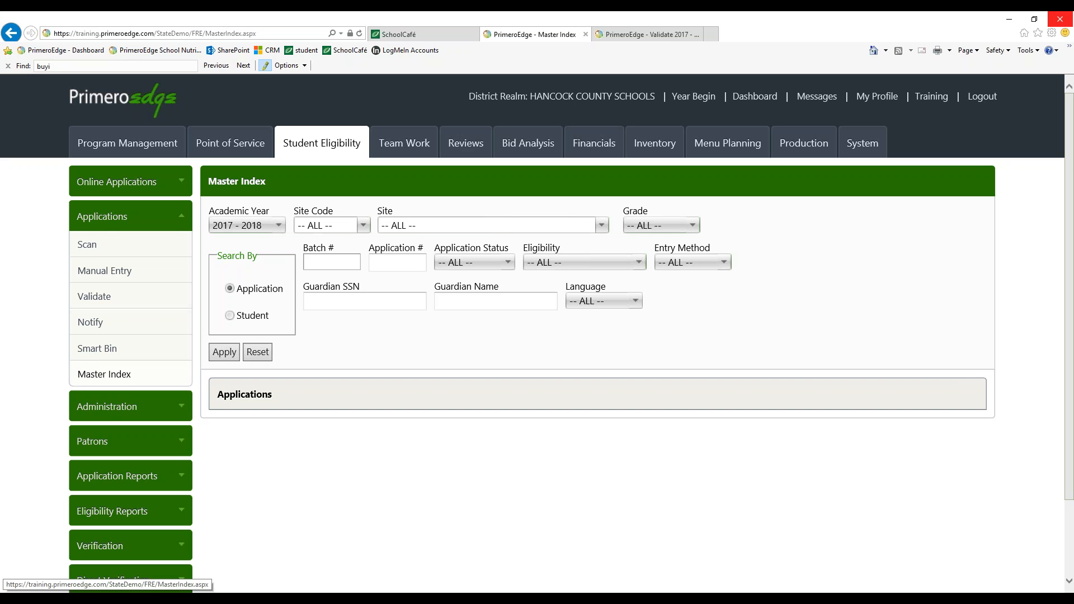
scroll(200, 342, "down", 1)
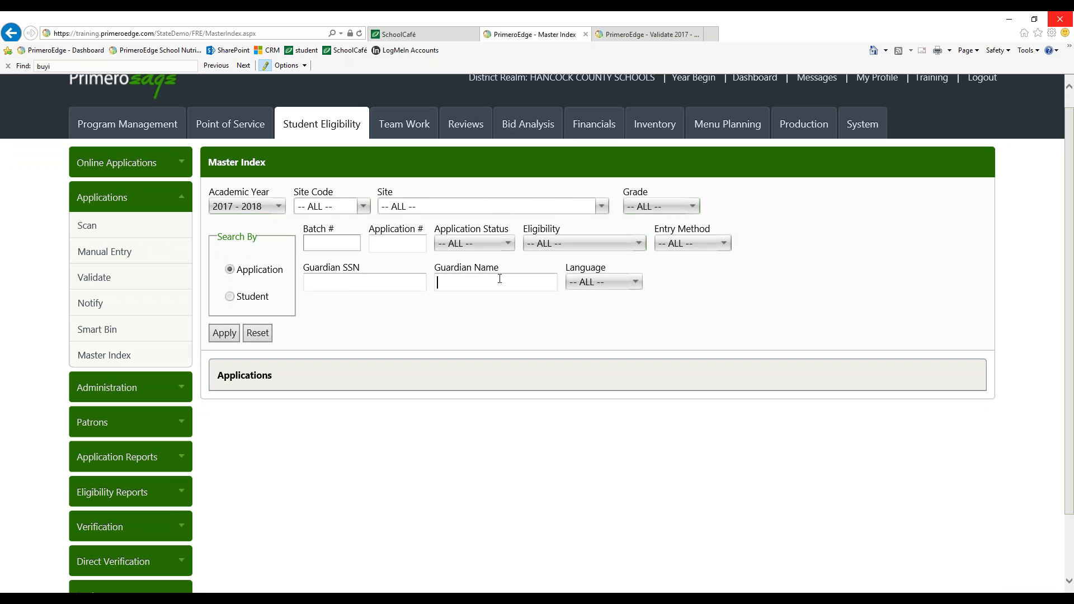
left_click(493, 246)
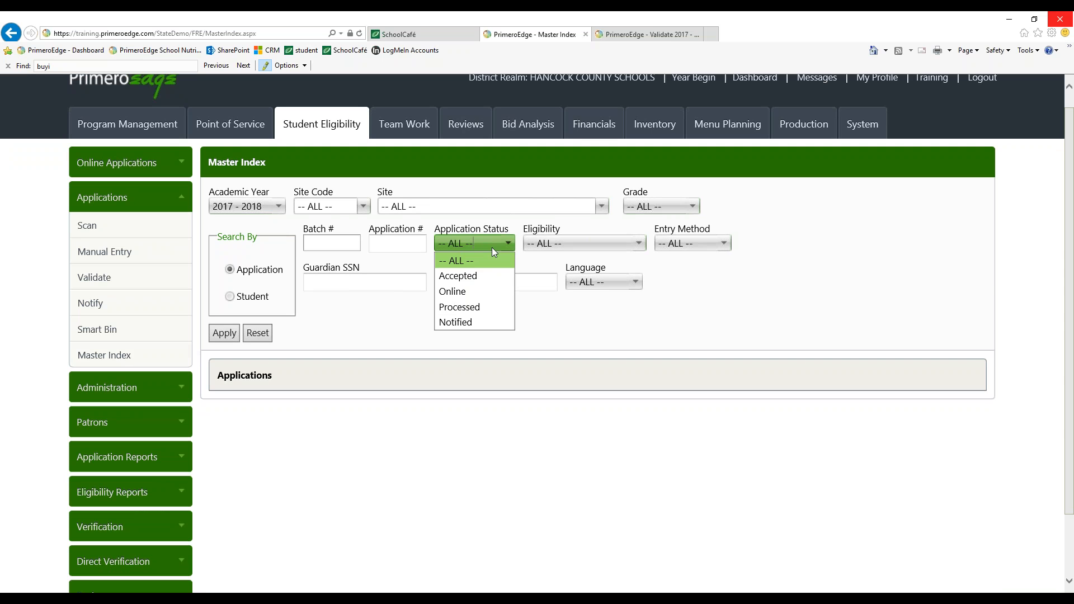
left_click(556, 243)
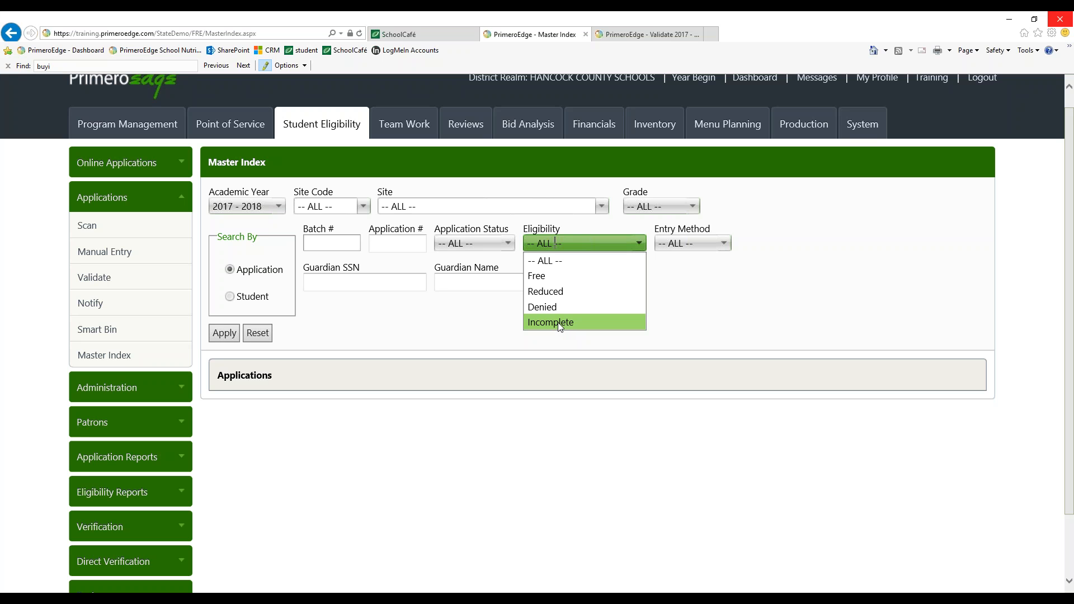
left_click(682, 312)
left_click(705, 241)
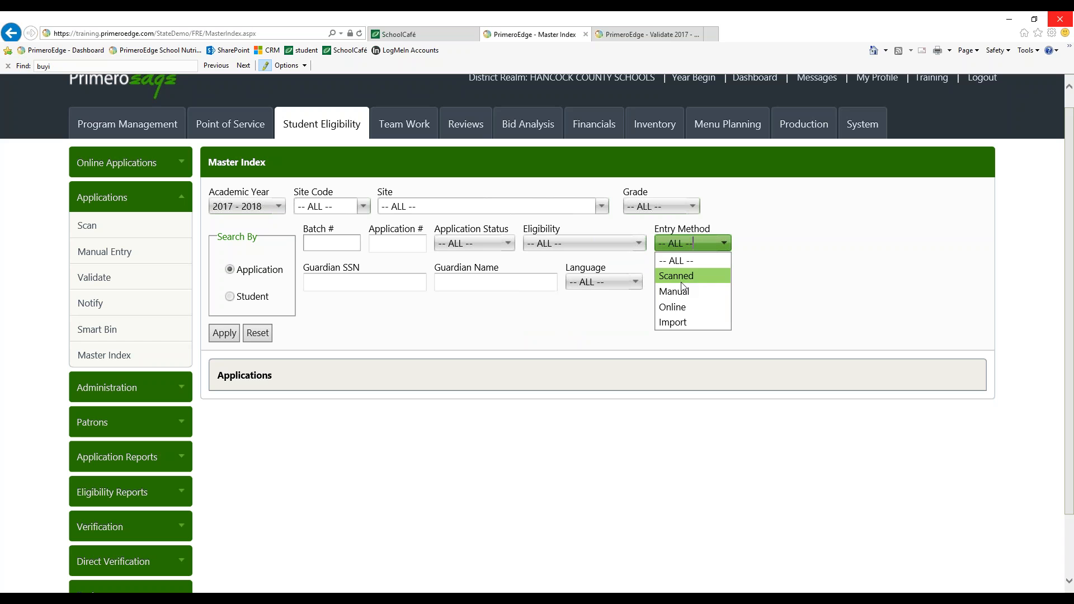
left_click(688, 311)
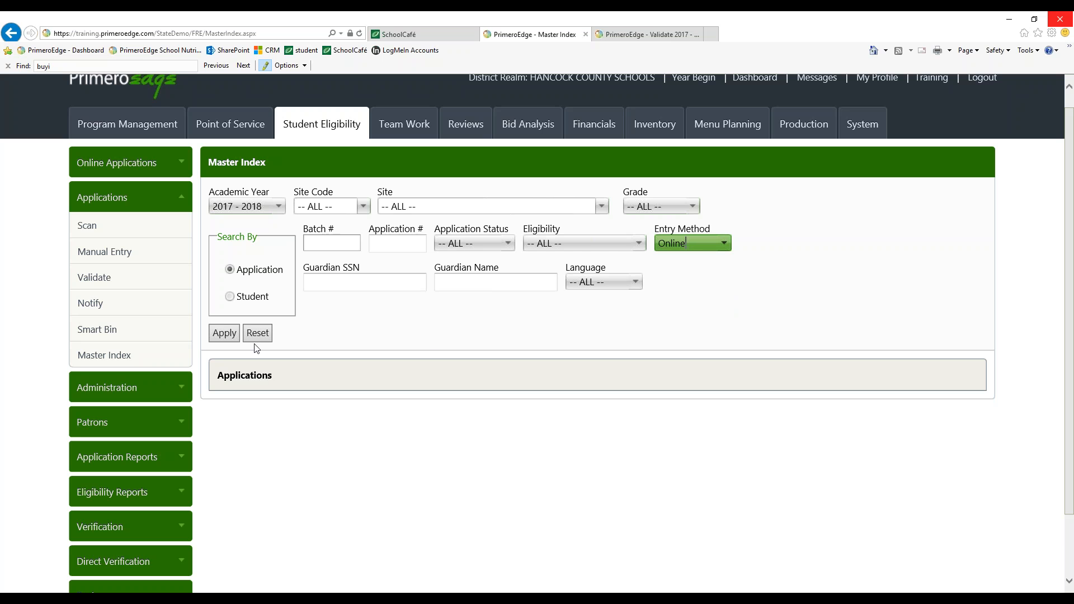
left_click(224, 334)
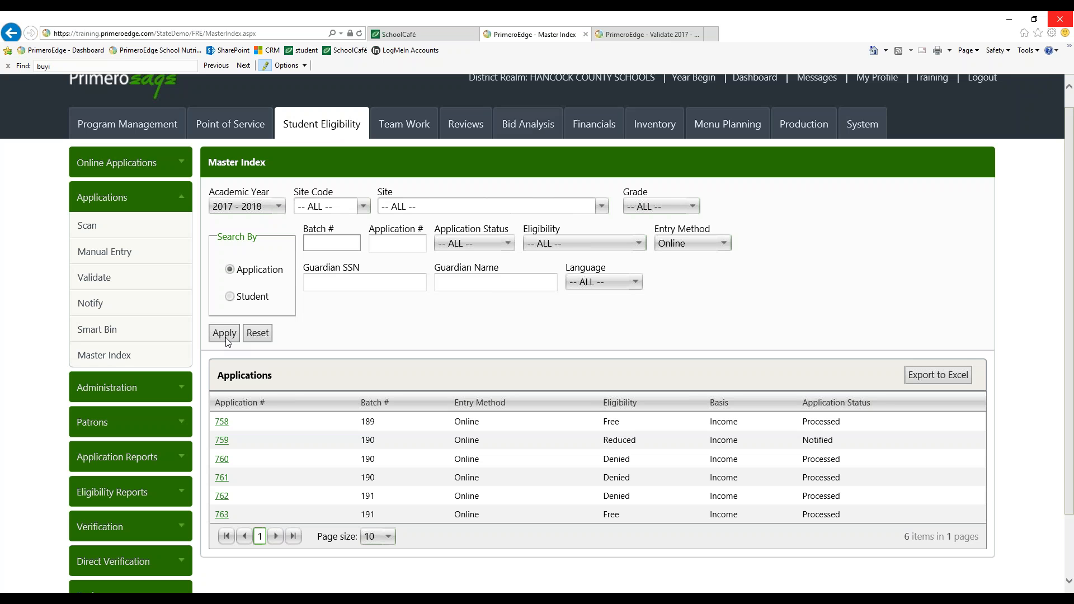
left_click(387, 536)
left_click(375, 578)
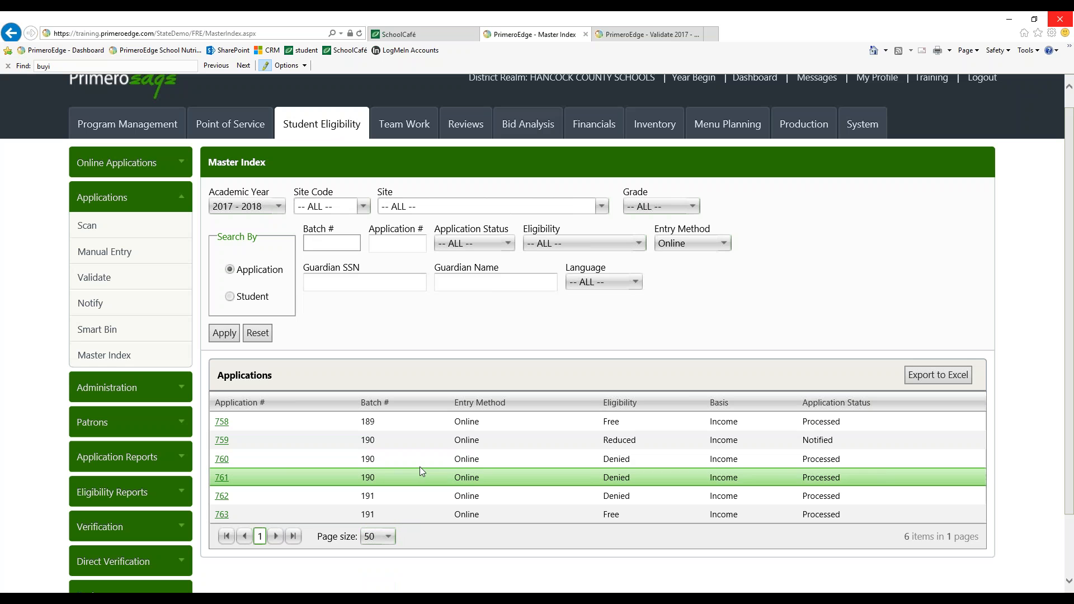